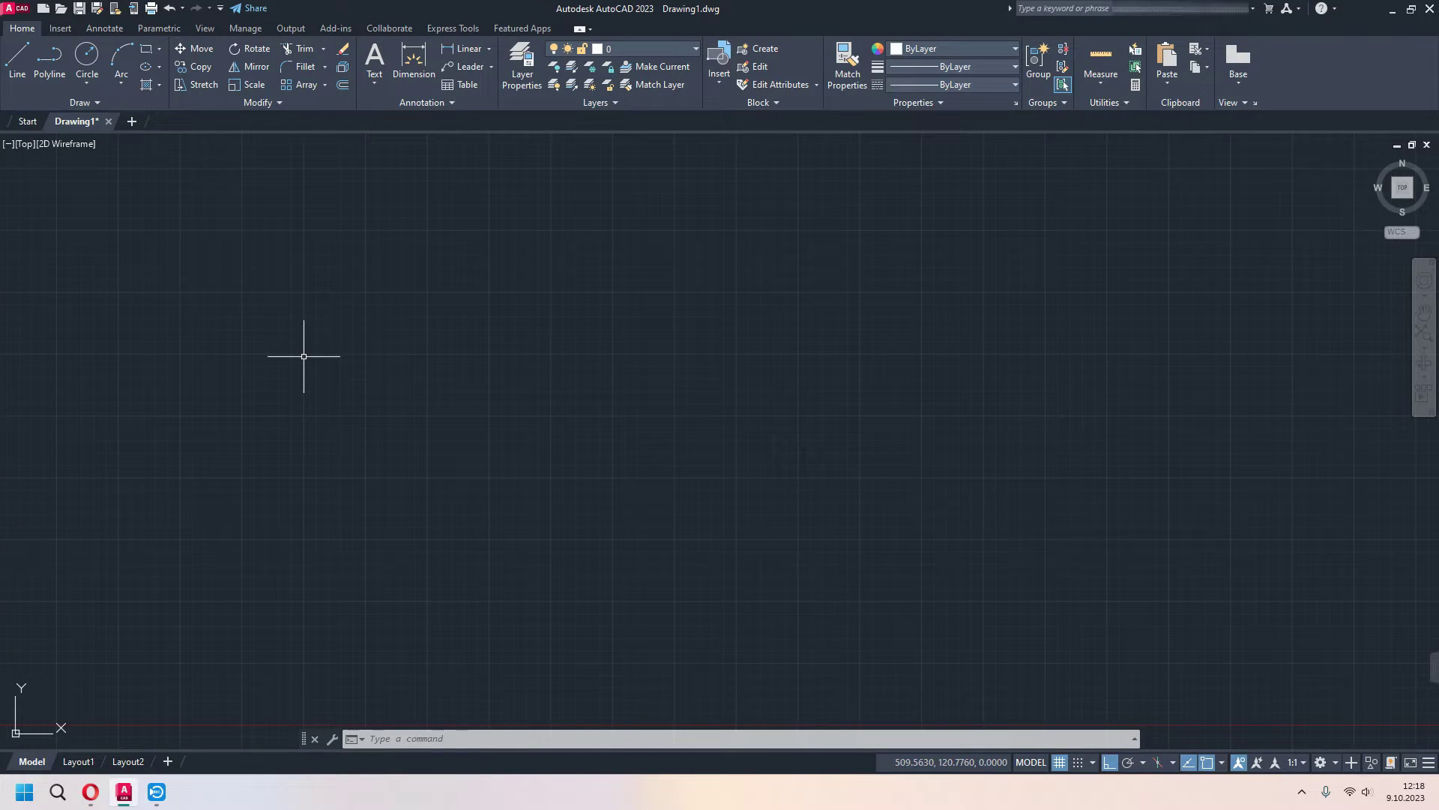
- Start a multiline text box, then cancel it without adding any text
click(377, 60)
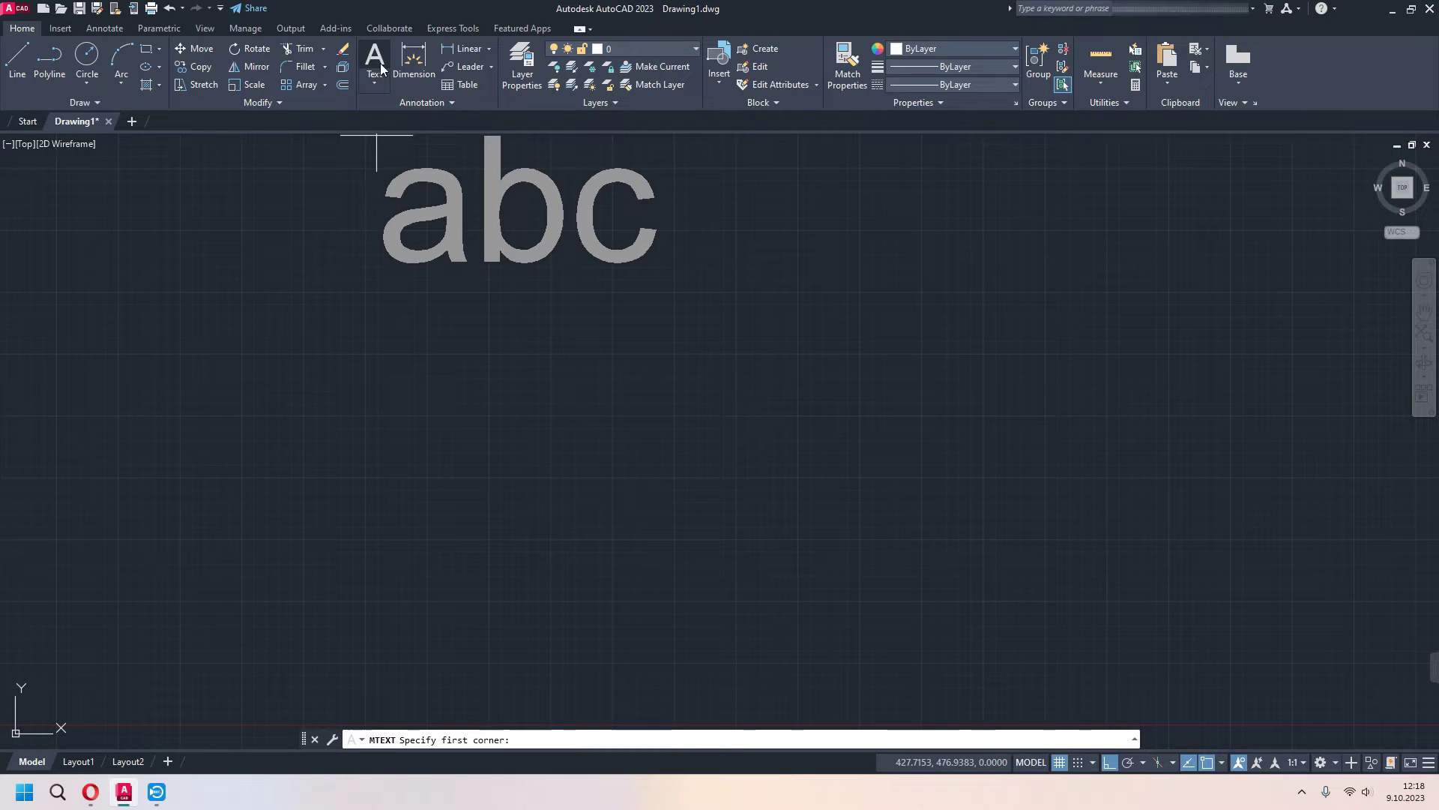
click(386, 252)
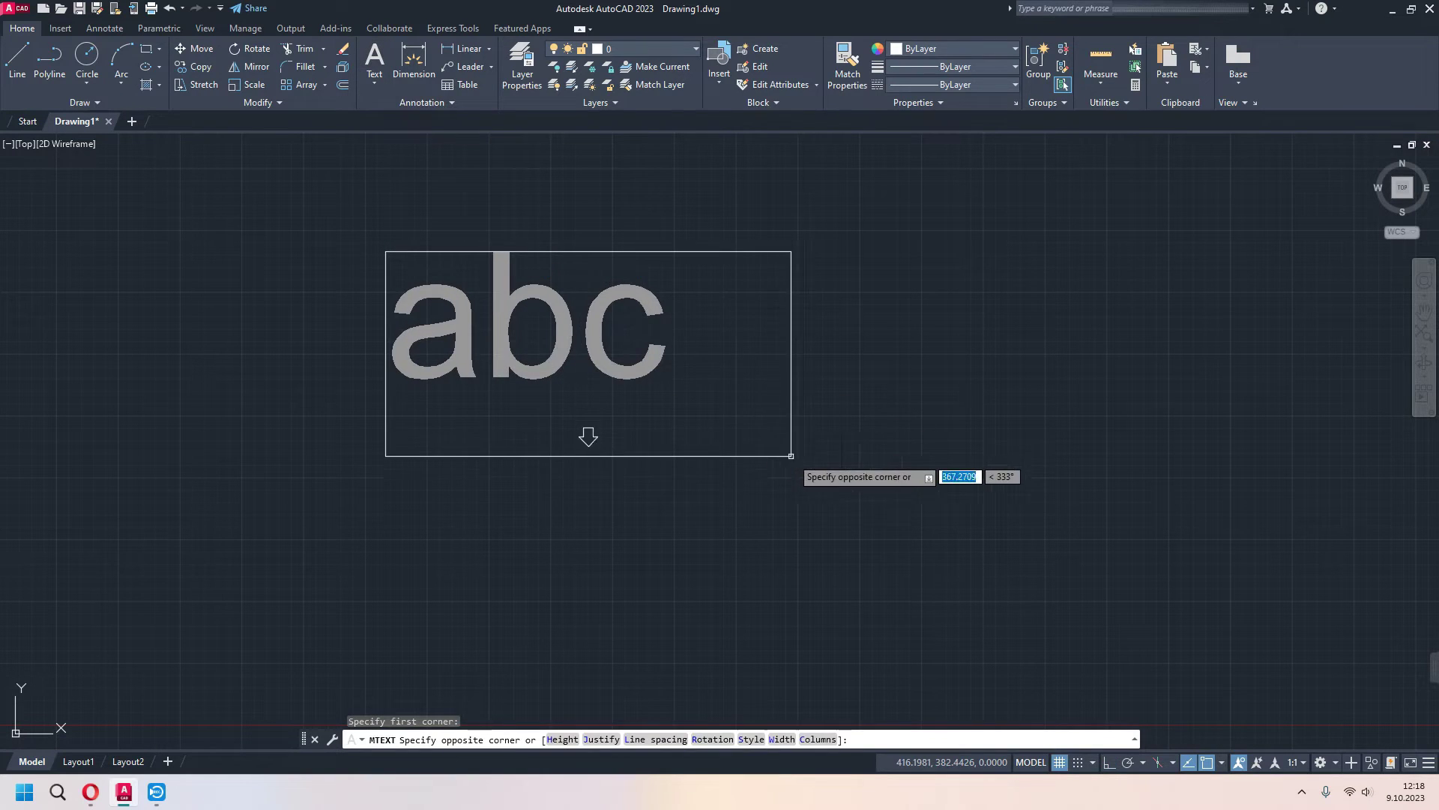
click(837, 485)
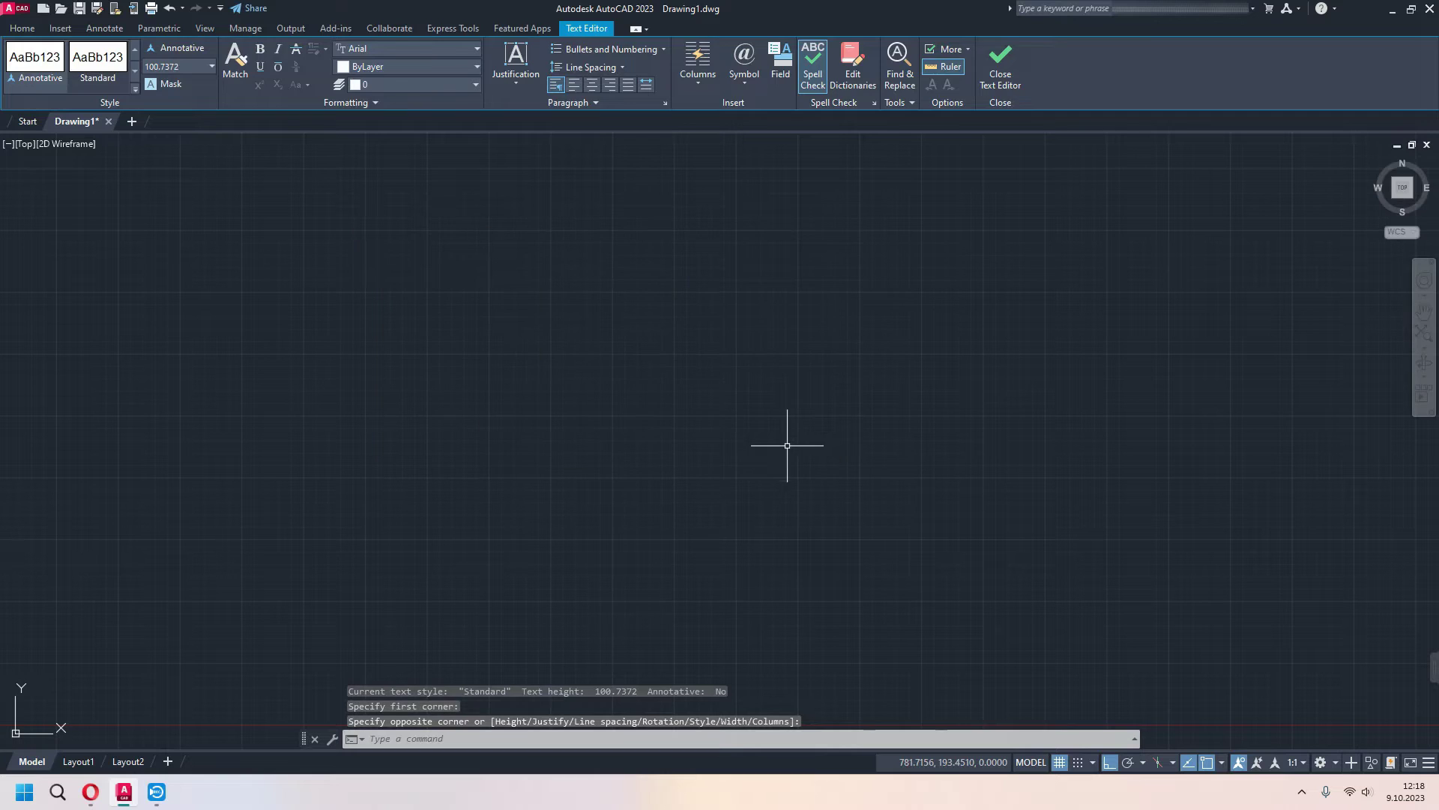
key(Escape)
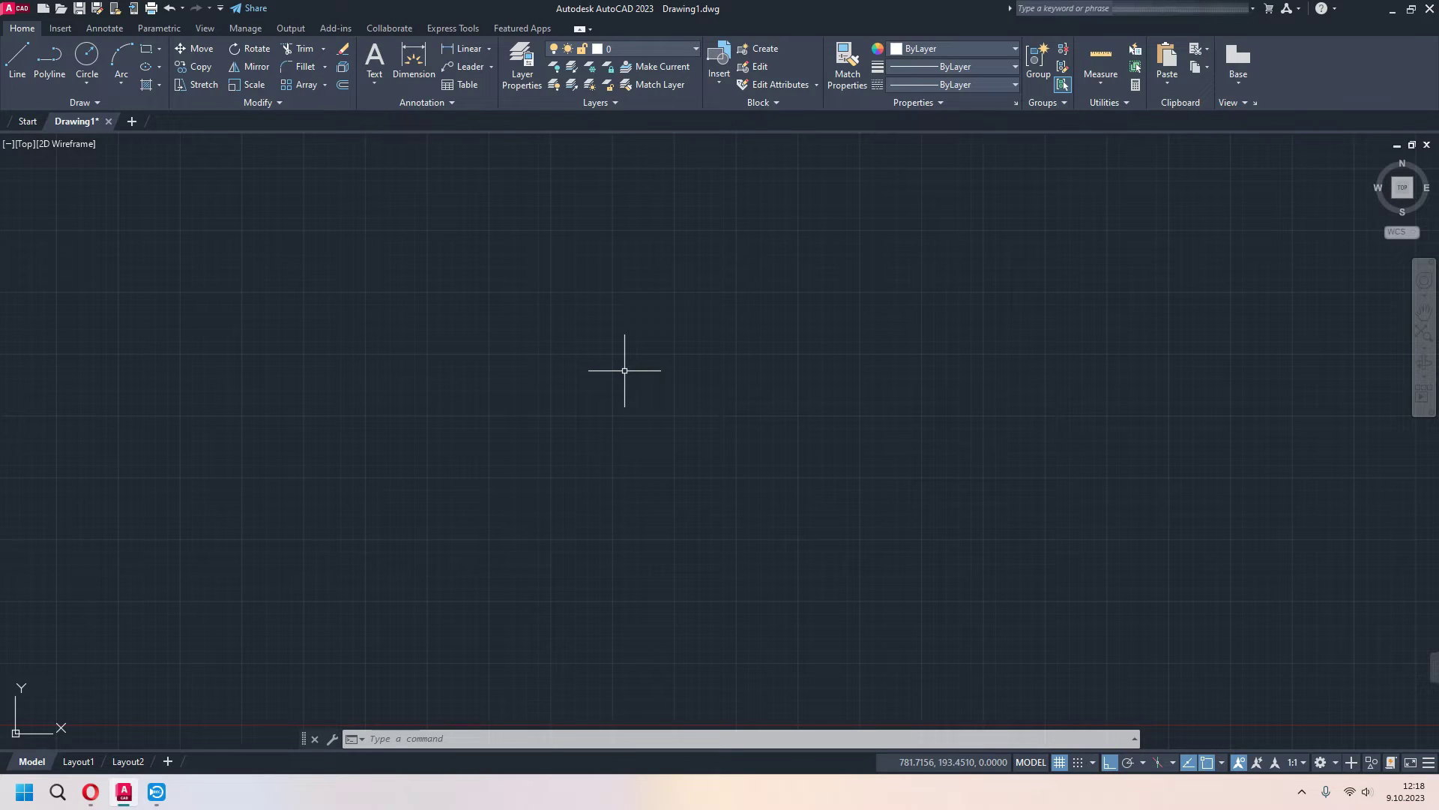
- Draw a new MT text box at height 10 and type NONE DESIGN 3D on one line
text(MT)
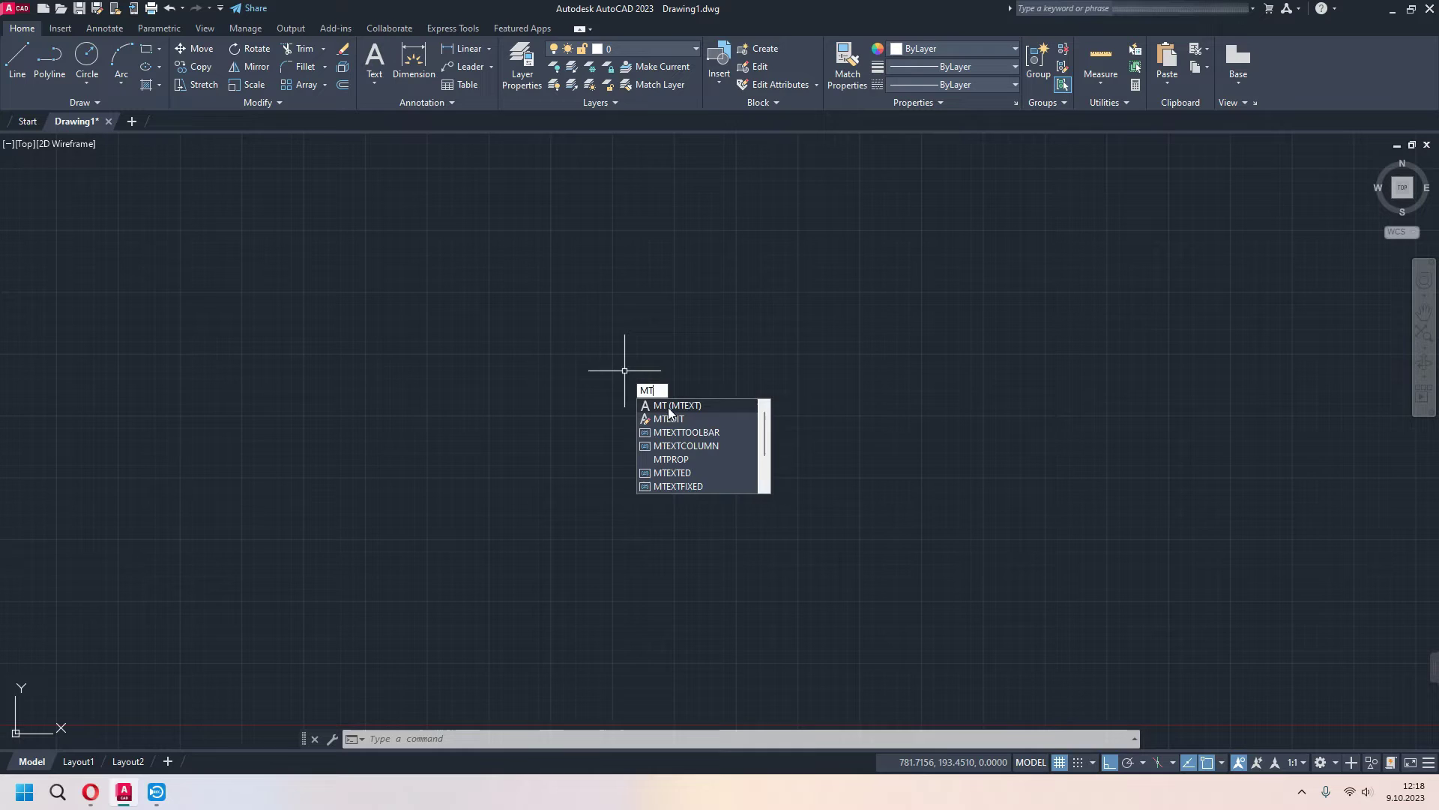
key(Return)
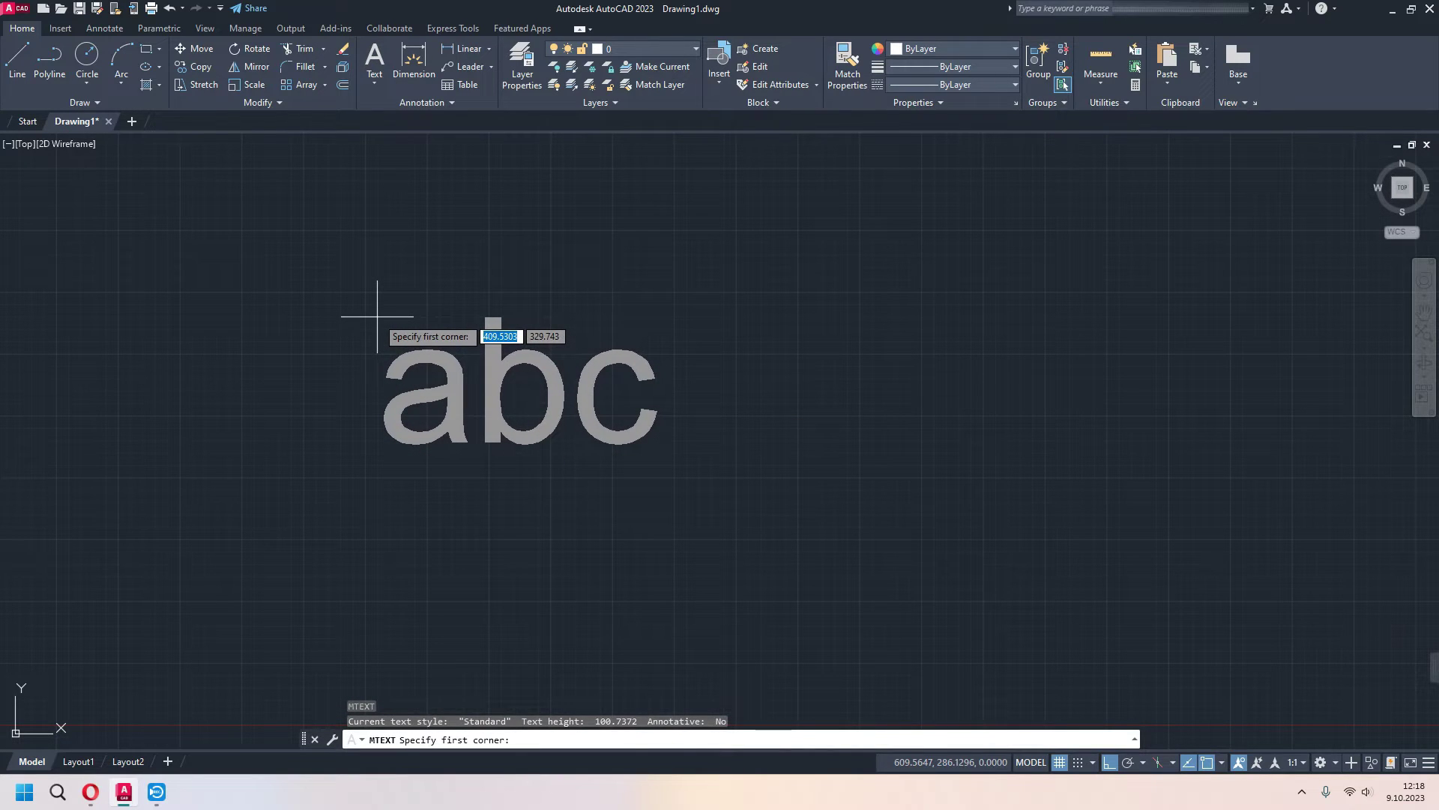
click(377, 316)
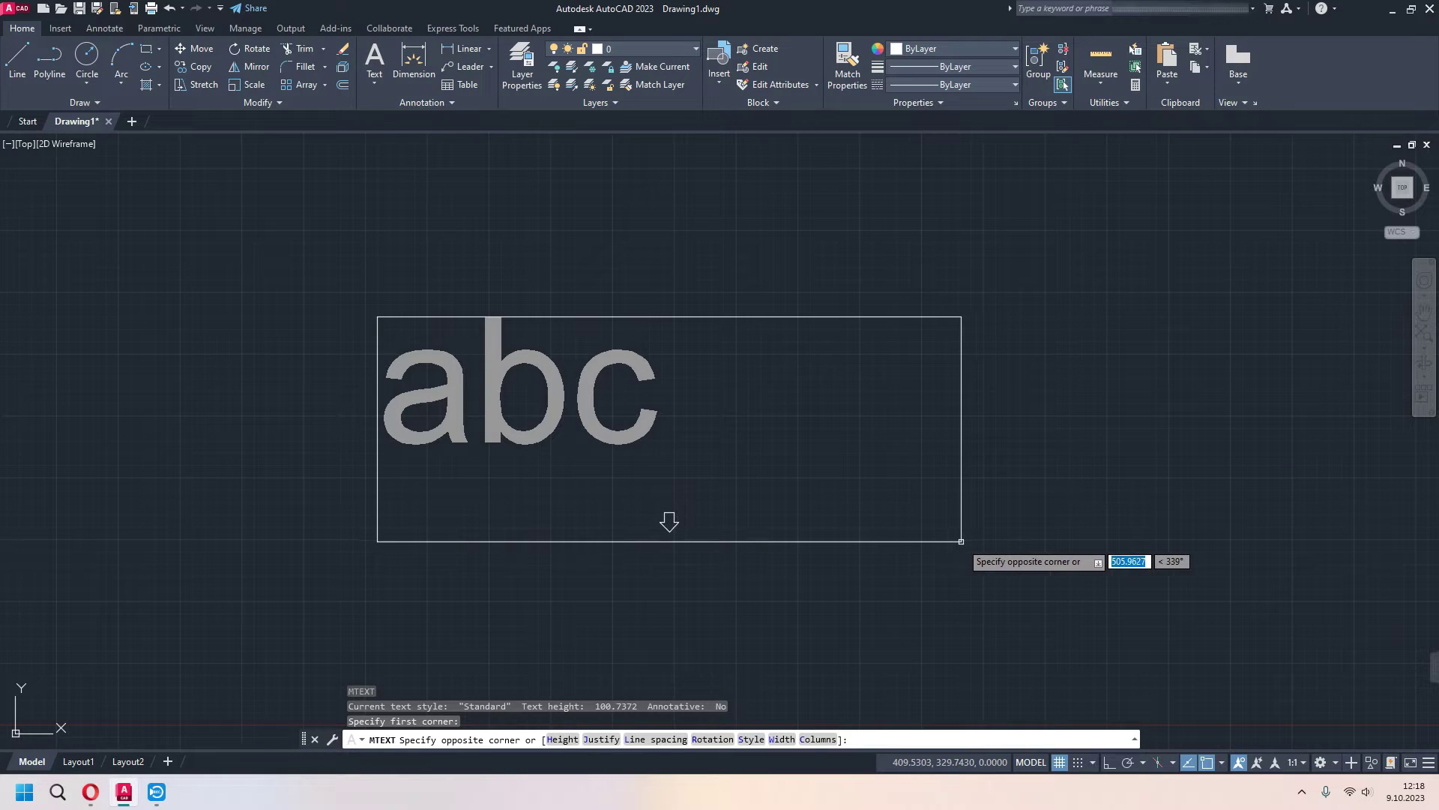
click(961, 540)
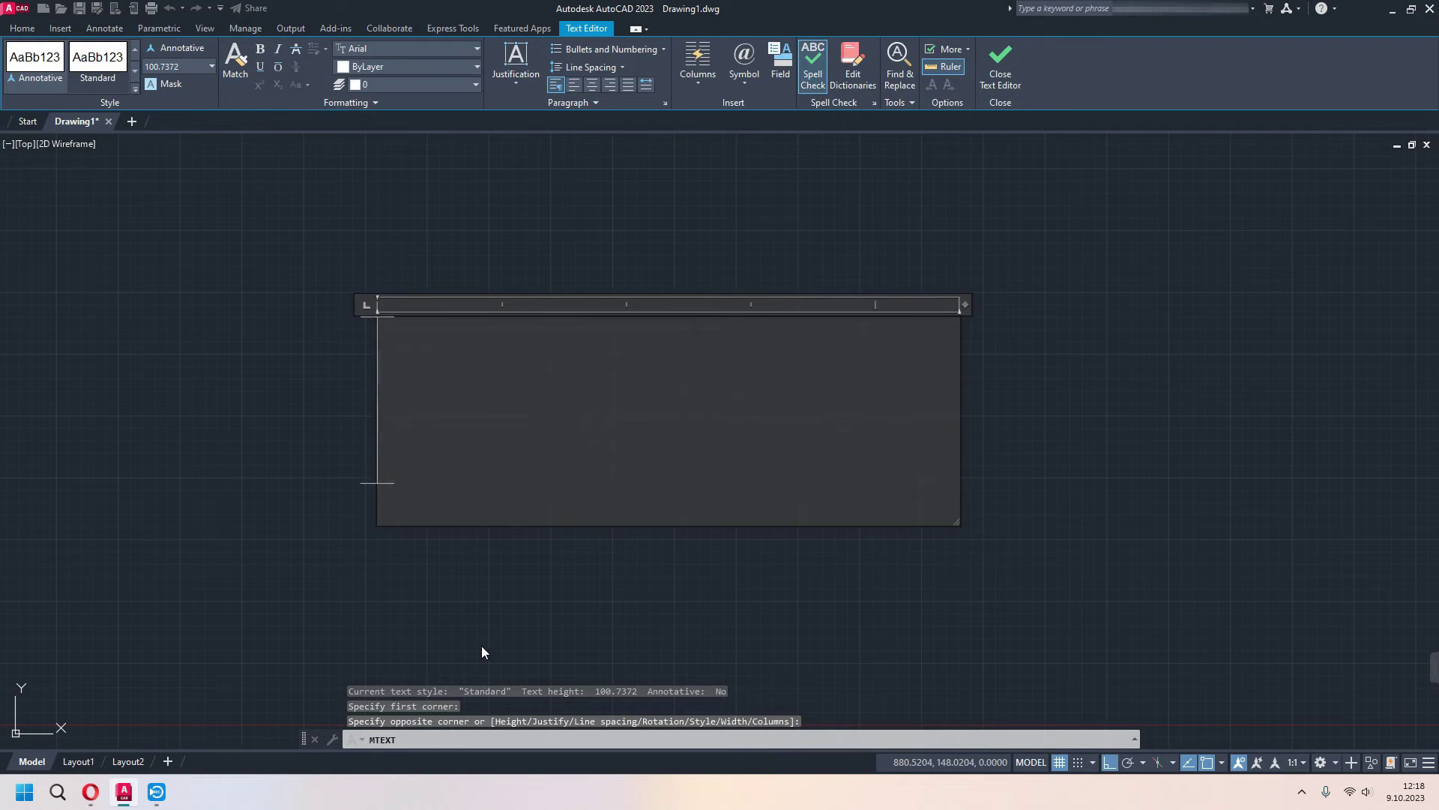
click(211, 69)
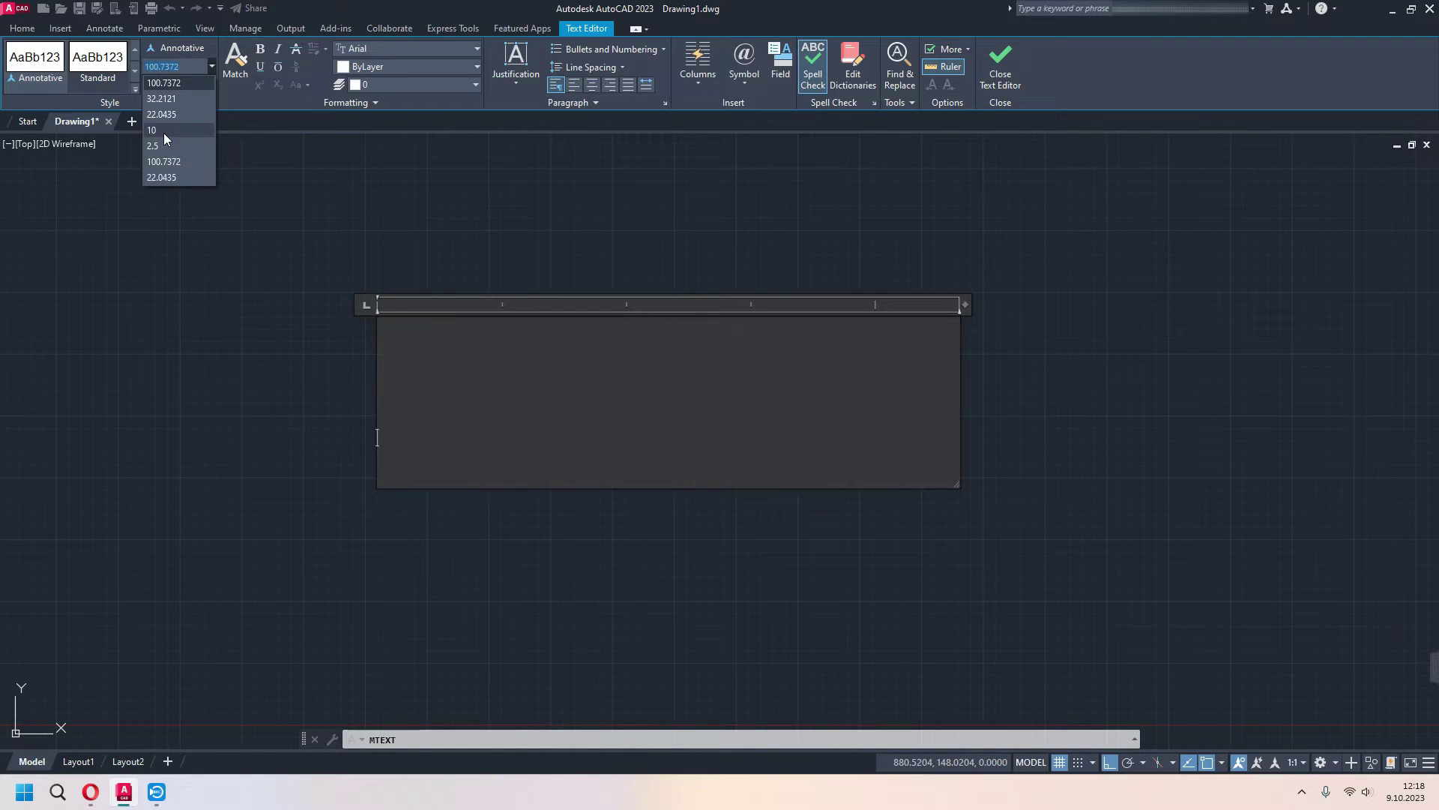
click(164, 133)
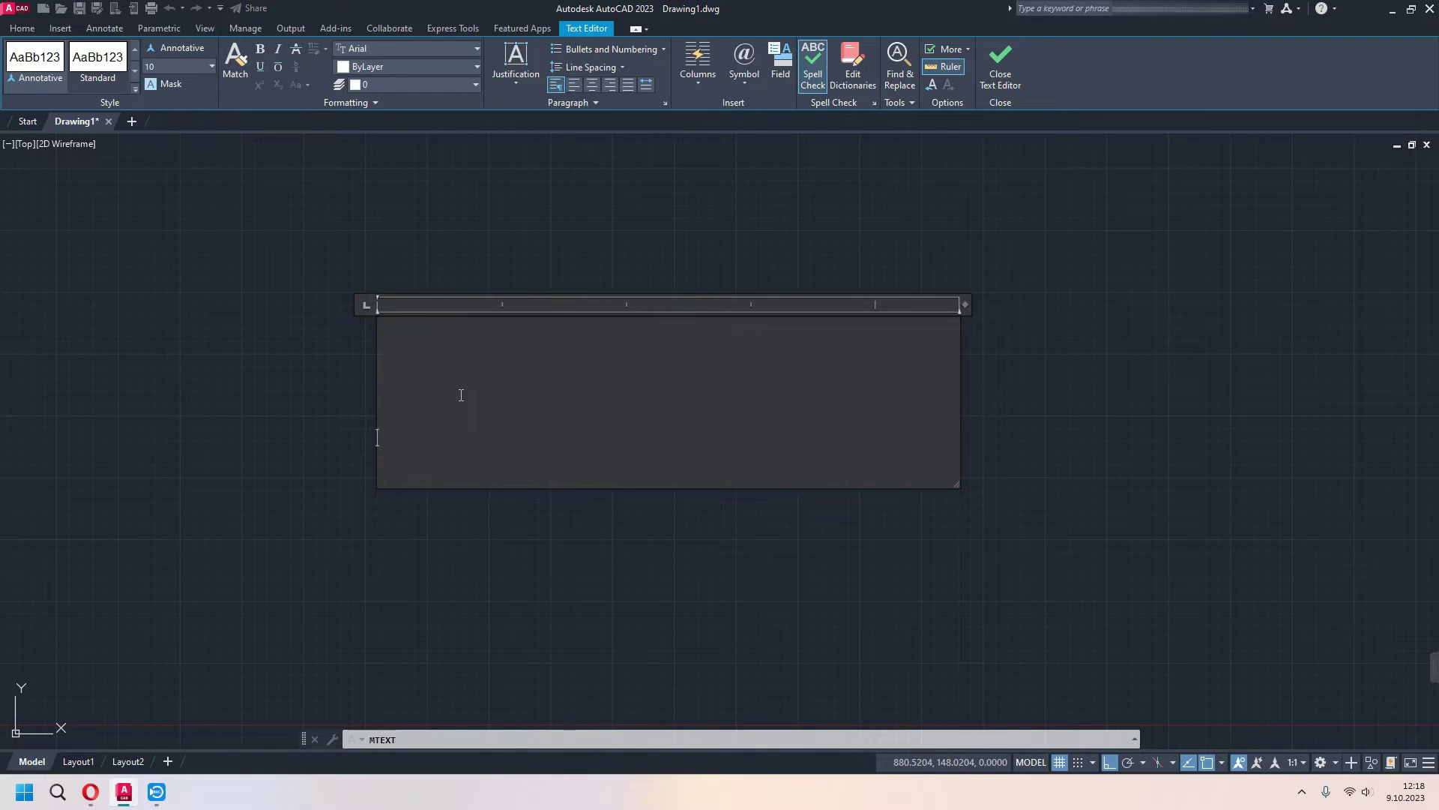
text(NON)
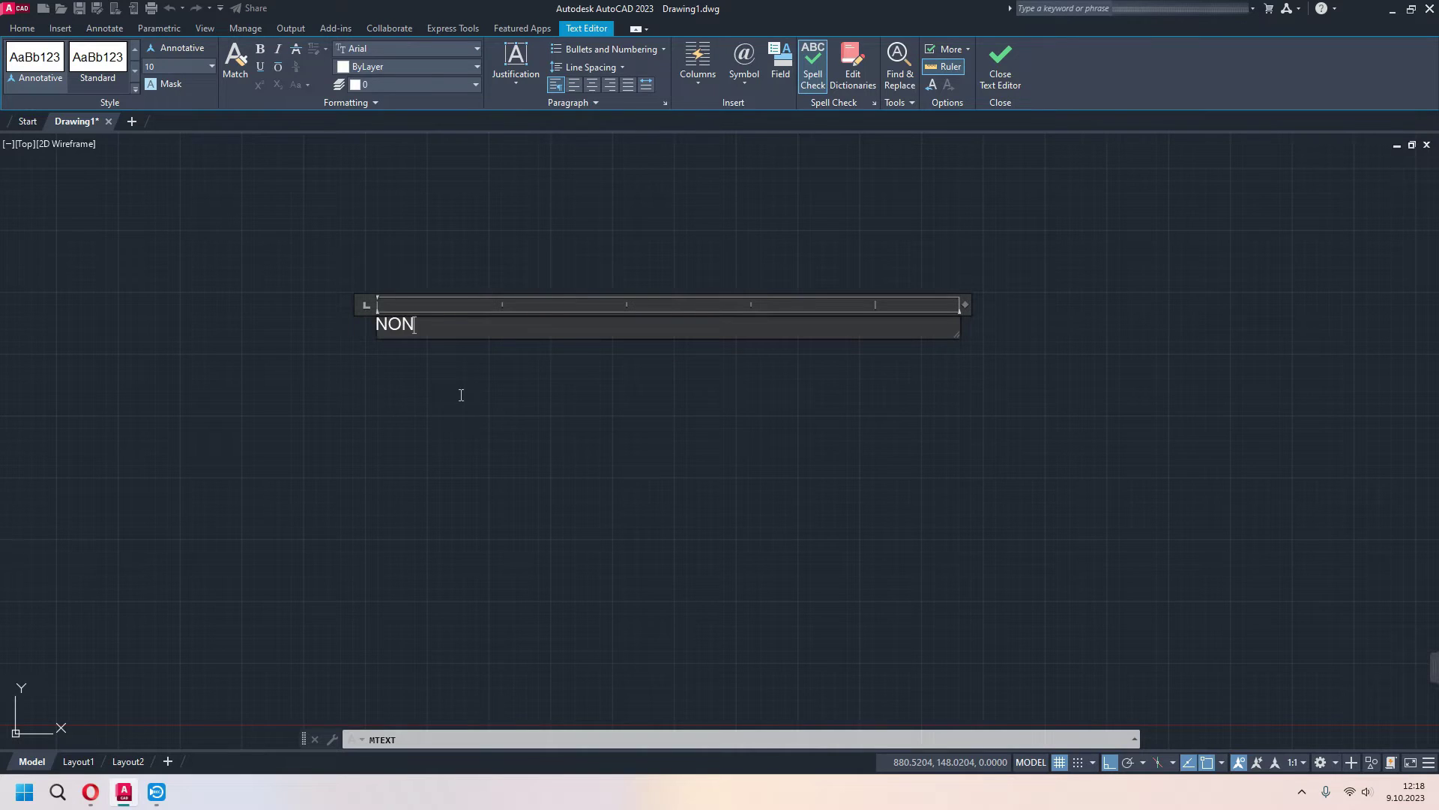
text(E DESIGN 3D)
key(Return)
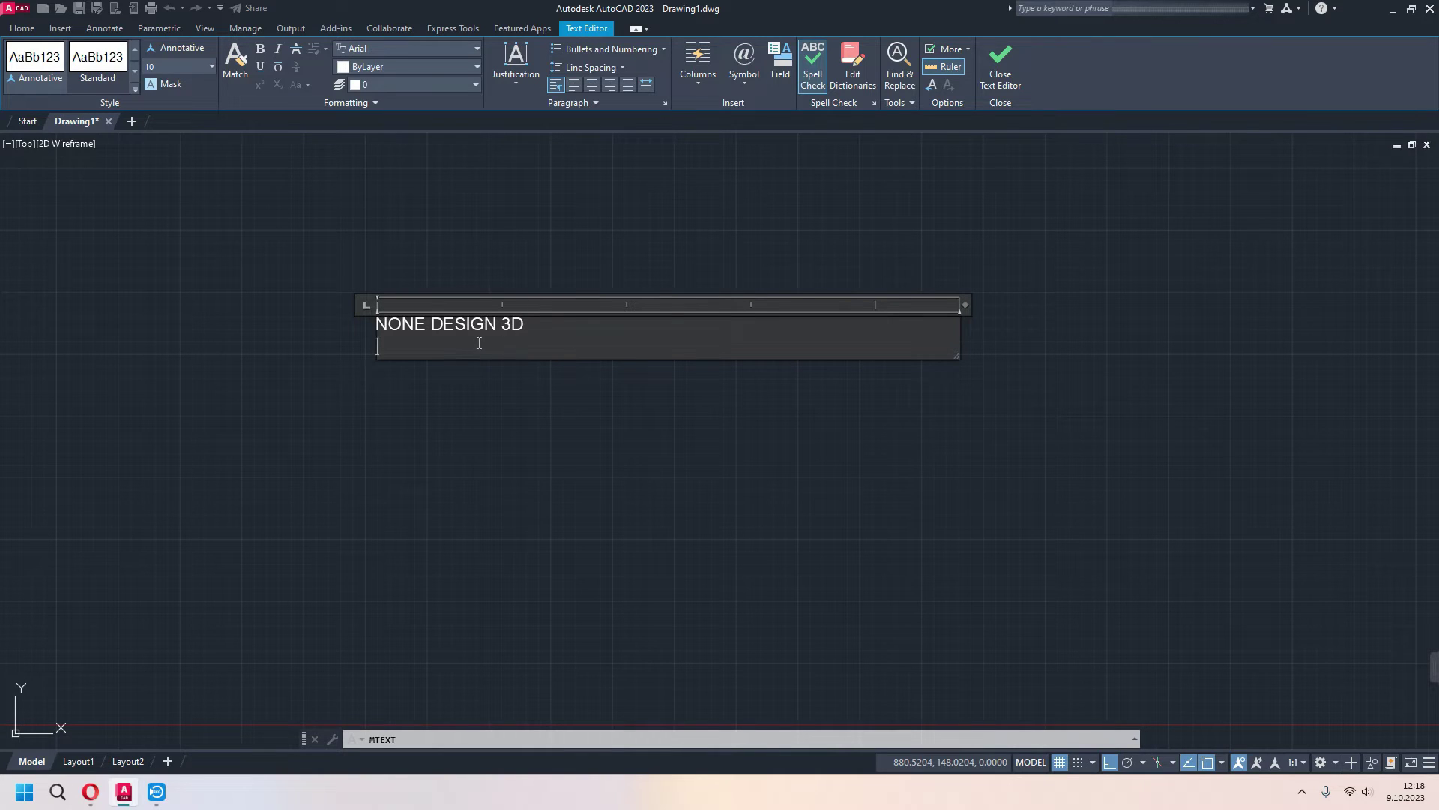
key(BackSpace)
- Commit the NONE DESIGN 3D text, then pan, zoom in and select it
click(694, 218)
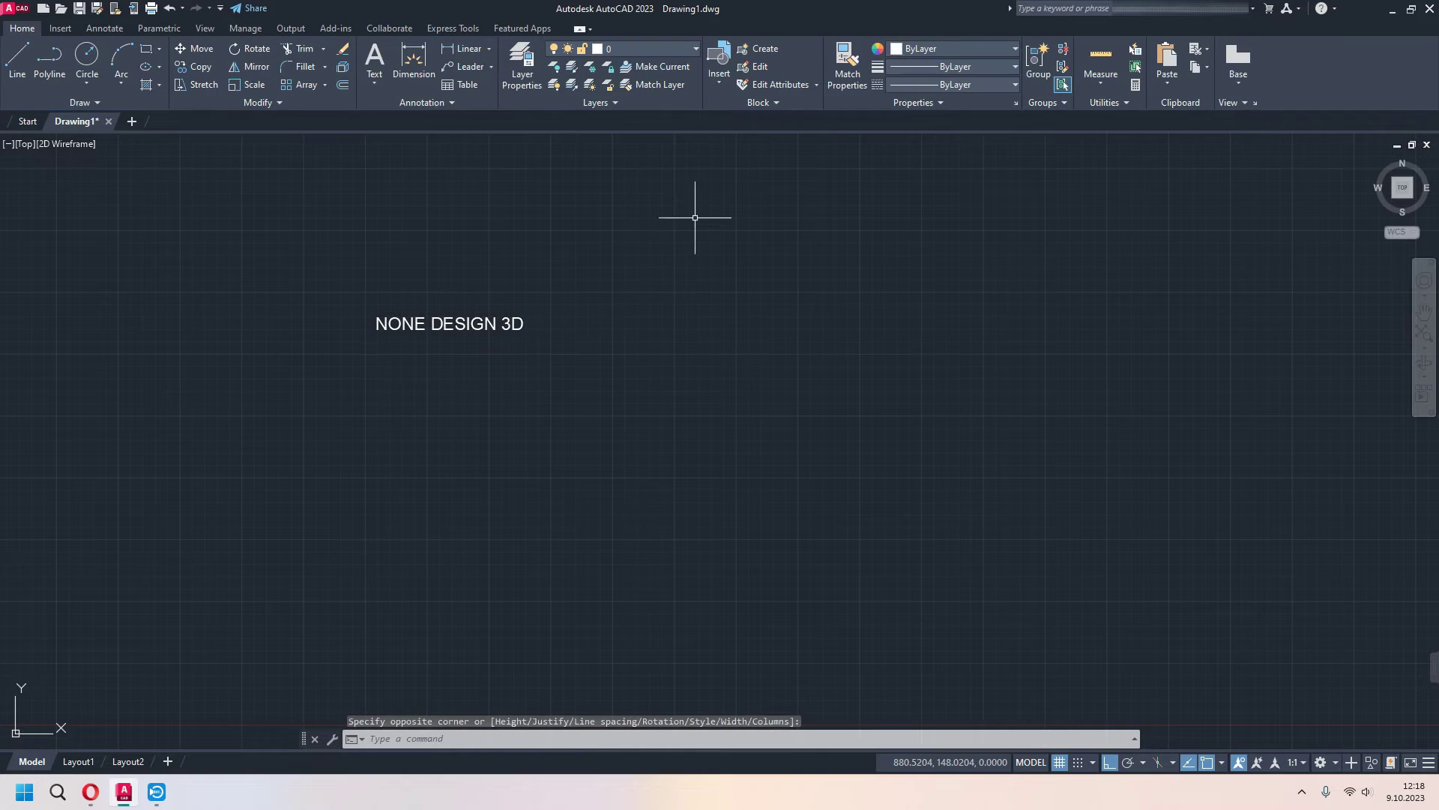
mouse_move(570, 354)
middle_down()
mouse_move(652, 347)
mouse_move(737, 389)
middle_up()
scroll(652, 347, up, 3)
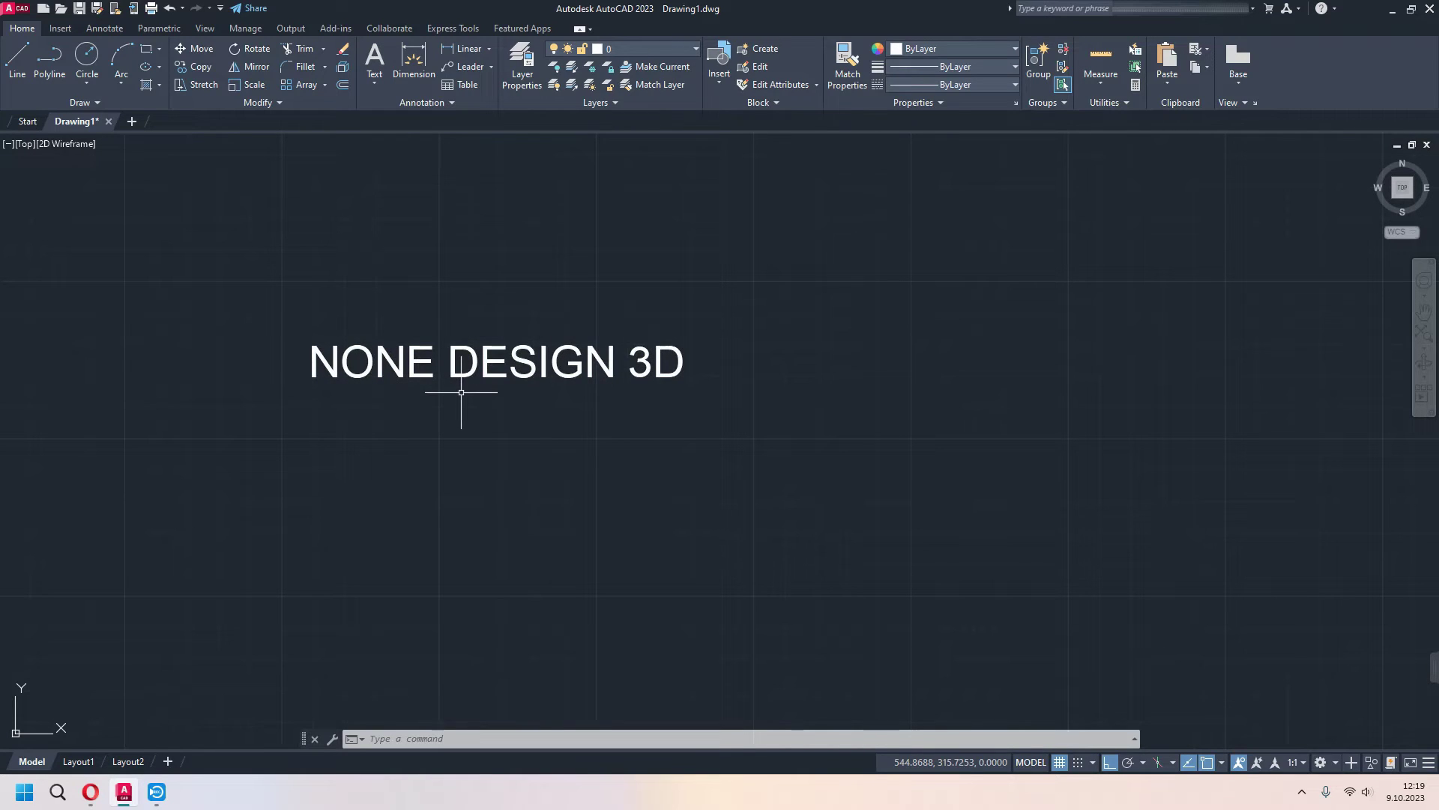
click(453, 360)
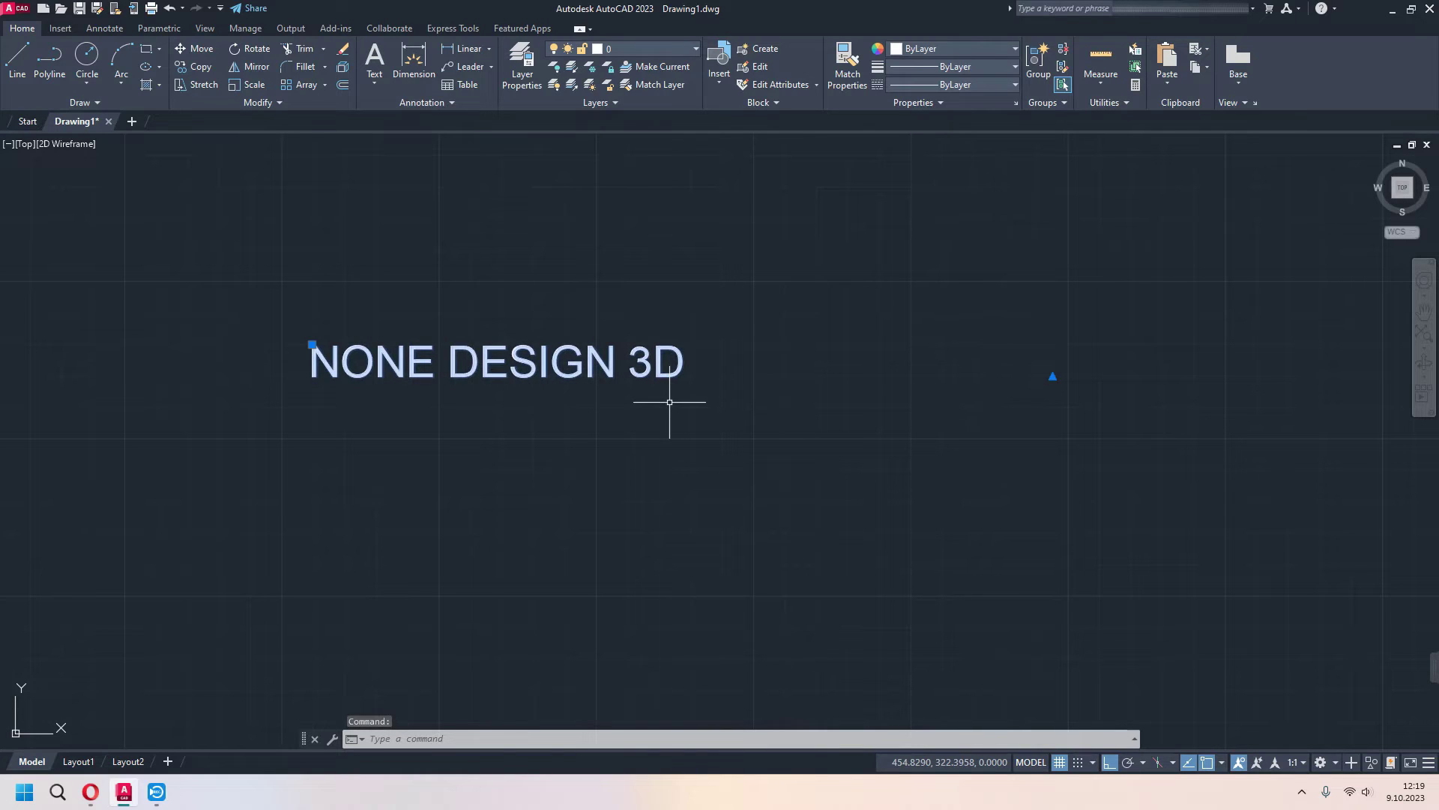
scroll(667, 404, up, 2)
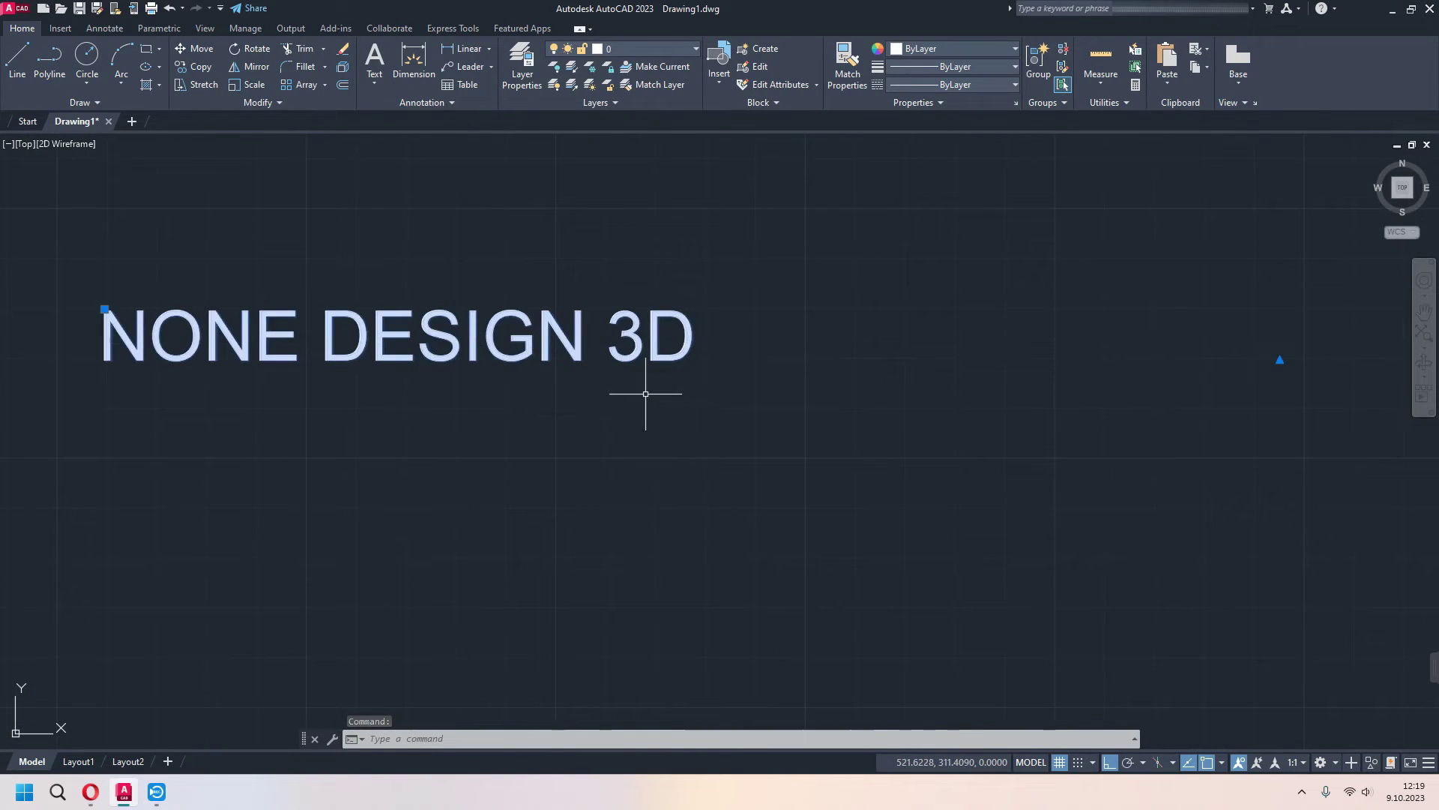
double_click(568, 355)
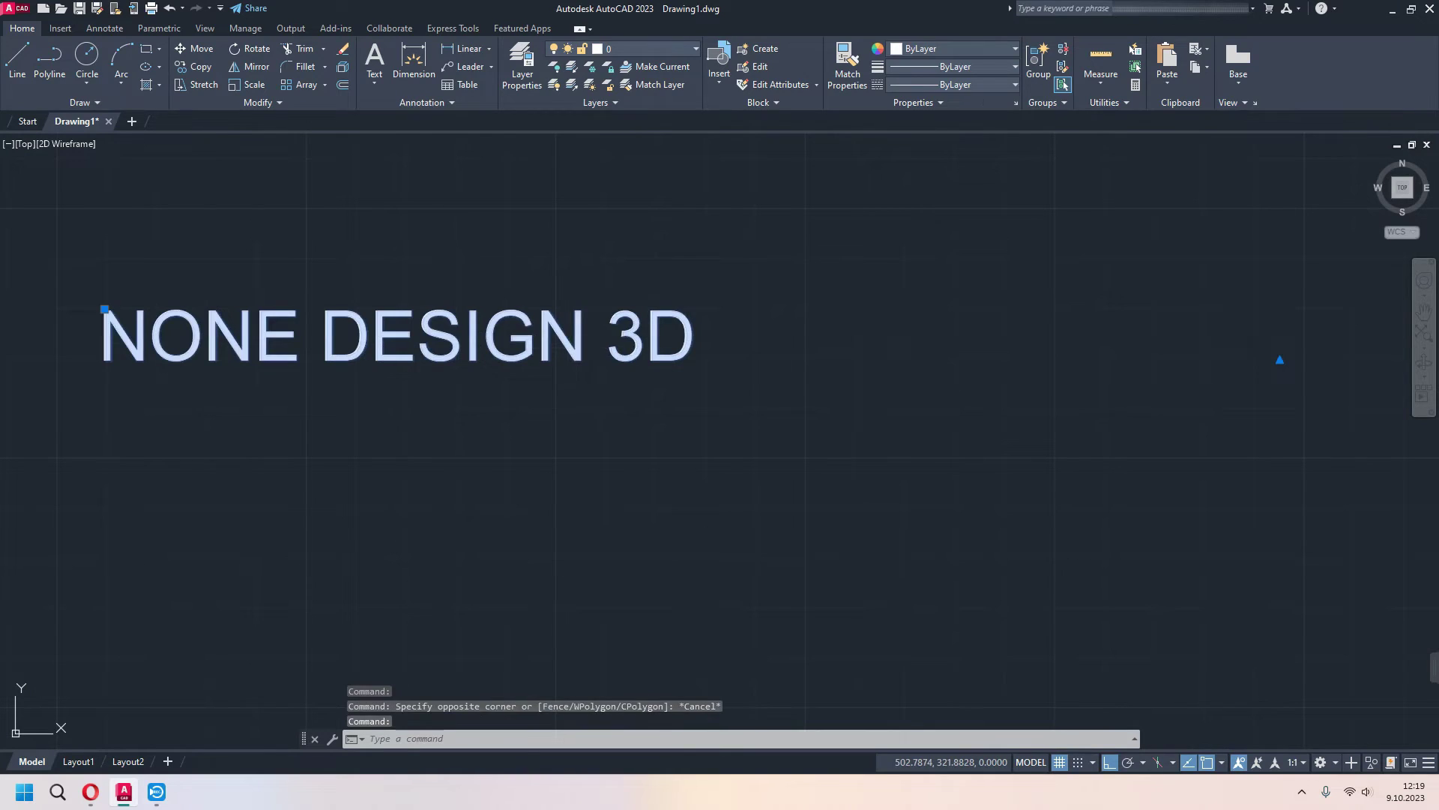
scroll(571, 349, down, 2)
scroll(545, 398, down, 2)
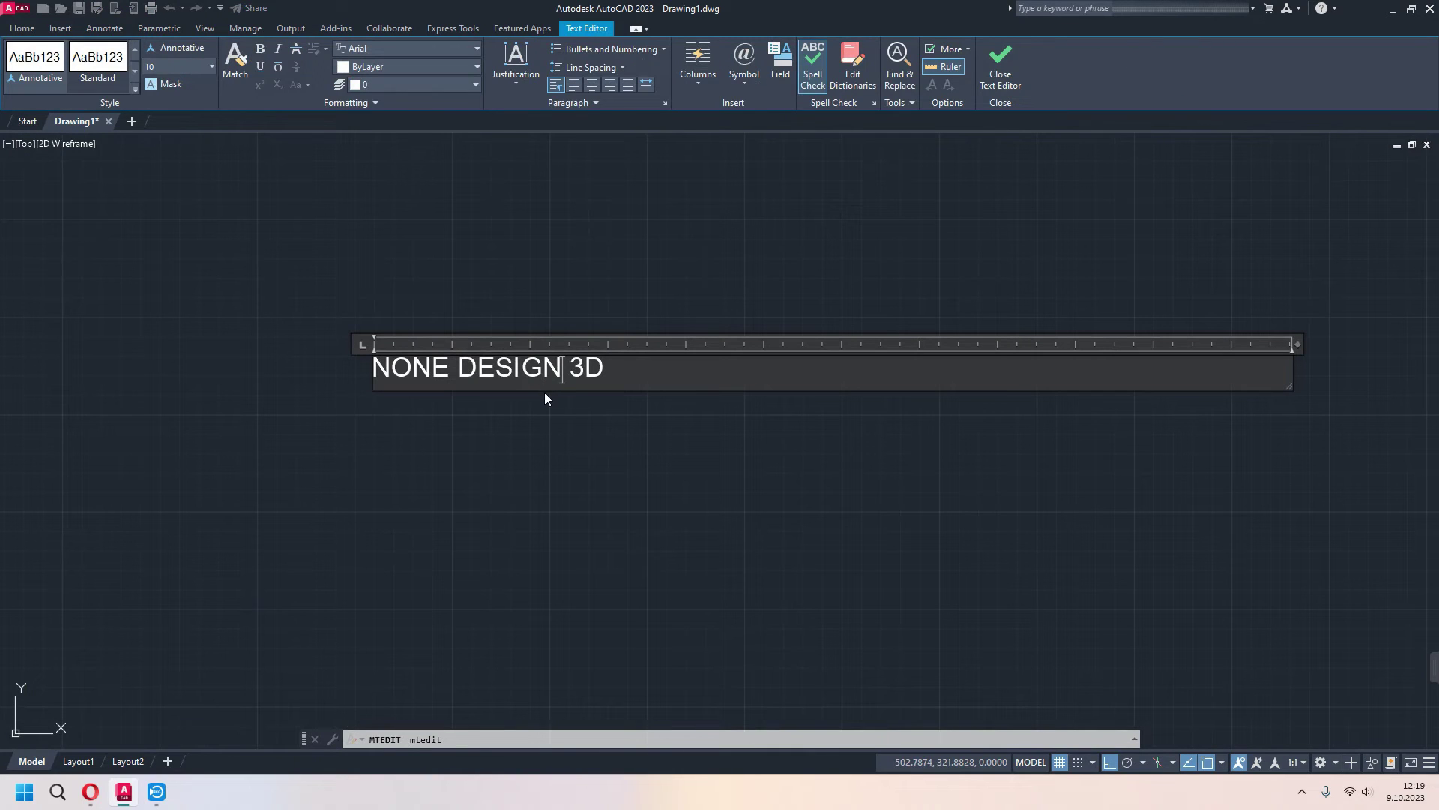
middle_drag(604, 418, 664, 431)
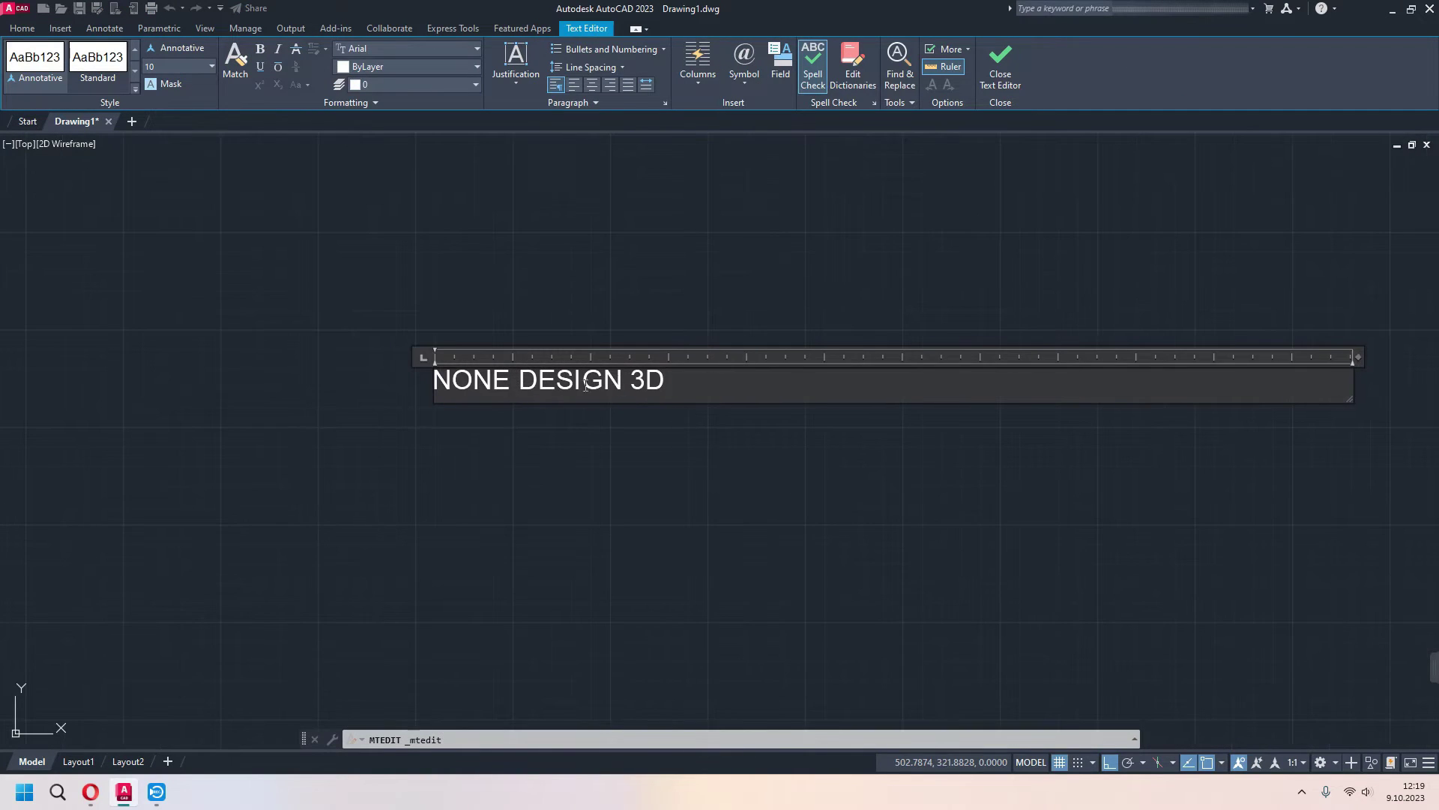
click(213, 67)
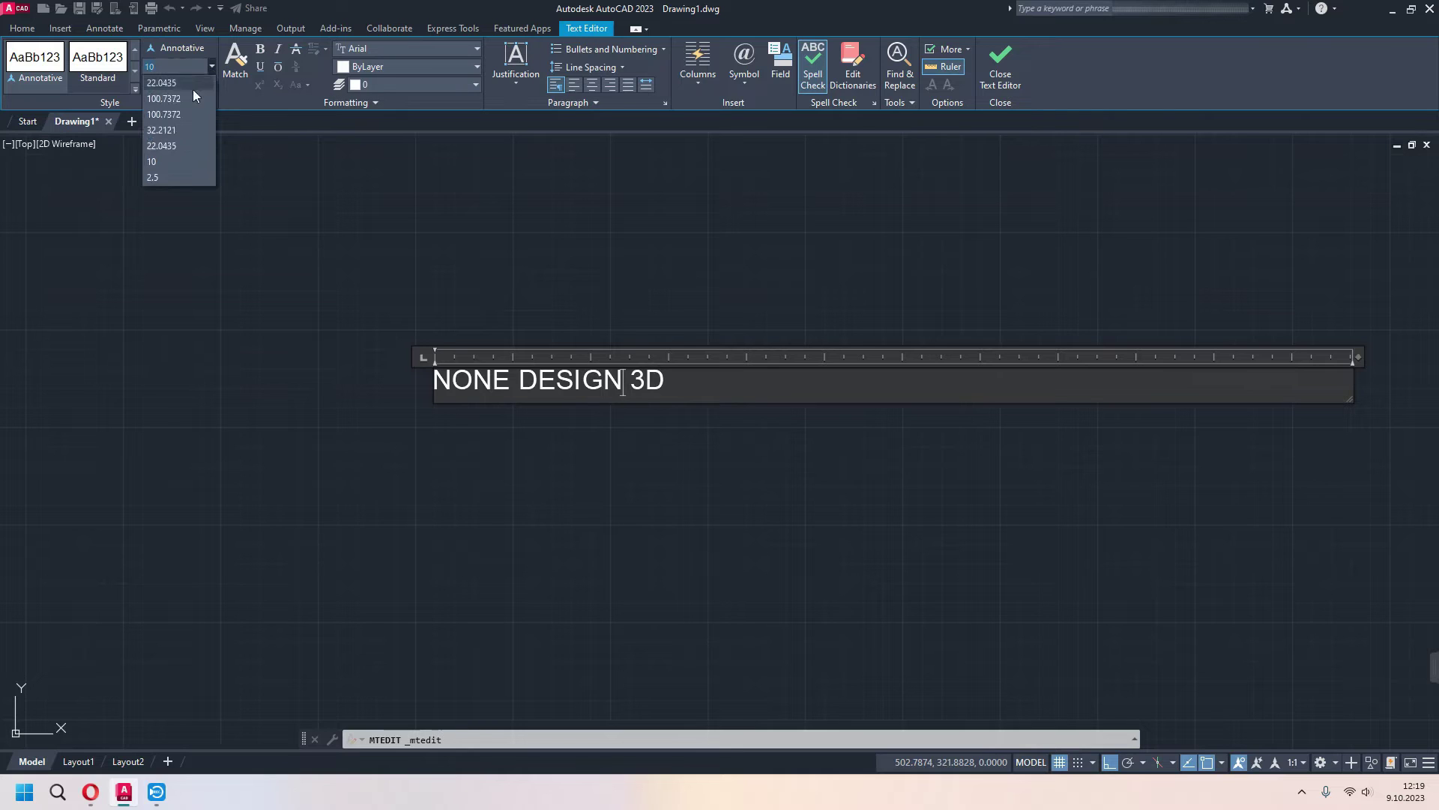
click(171, 179)
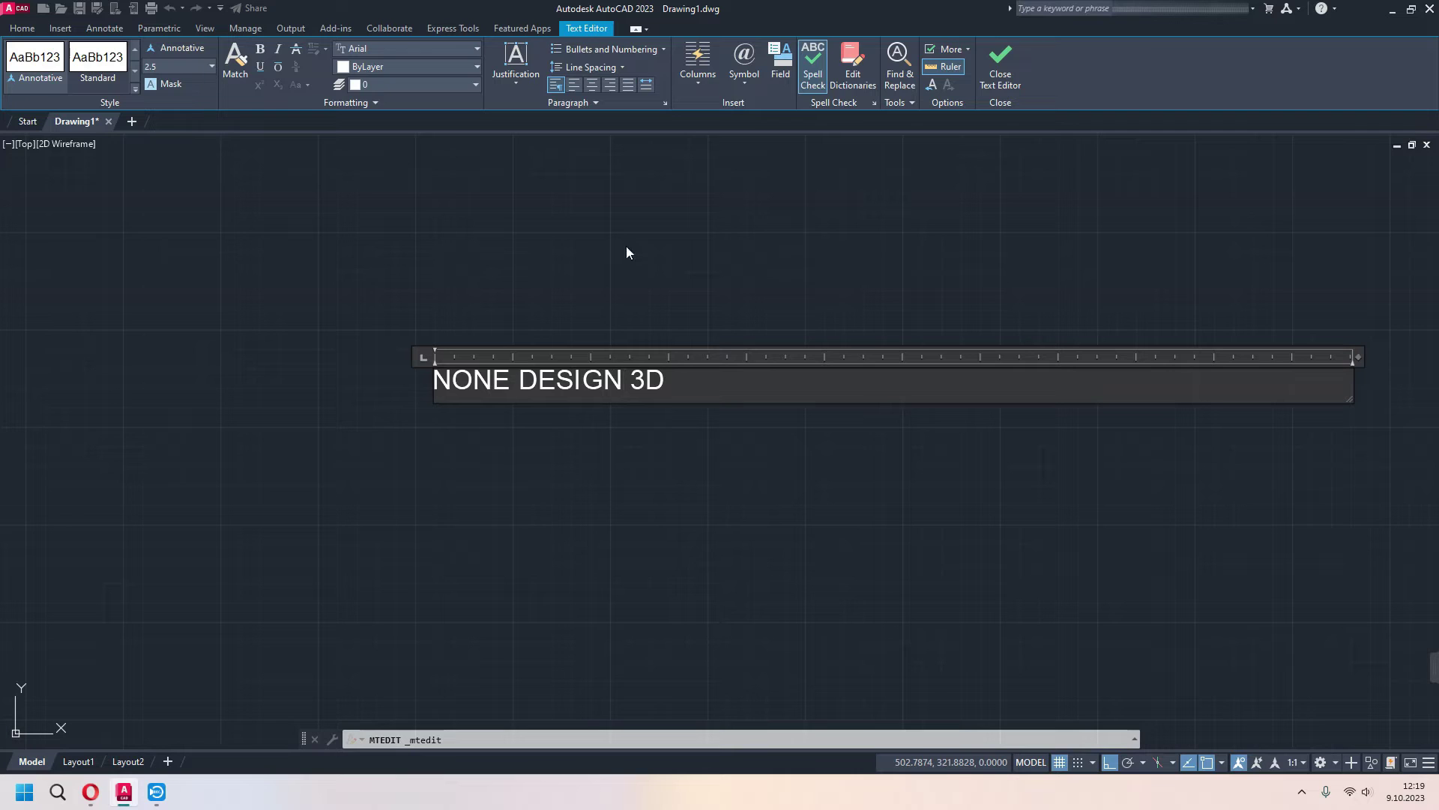
drag(665, 384, 428, 383)
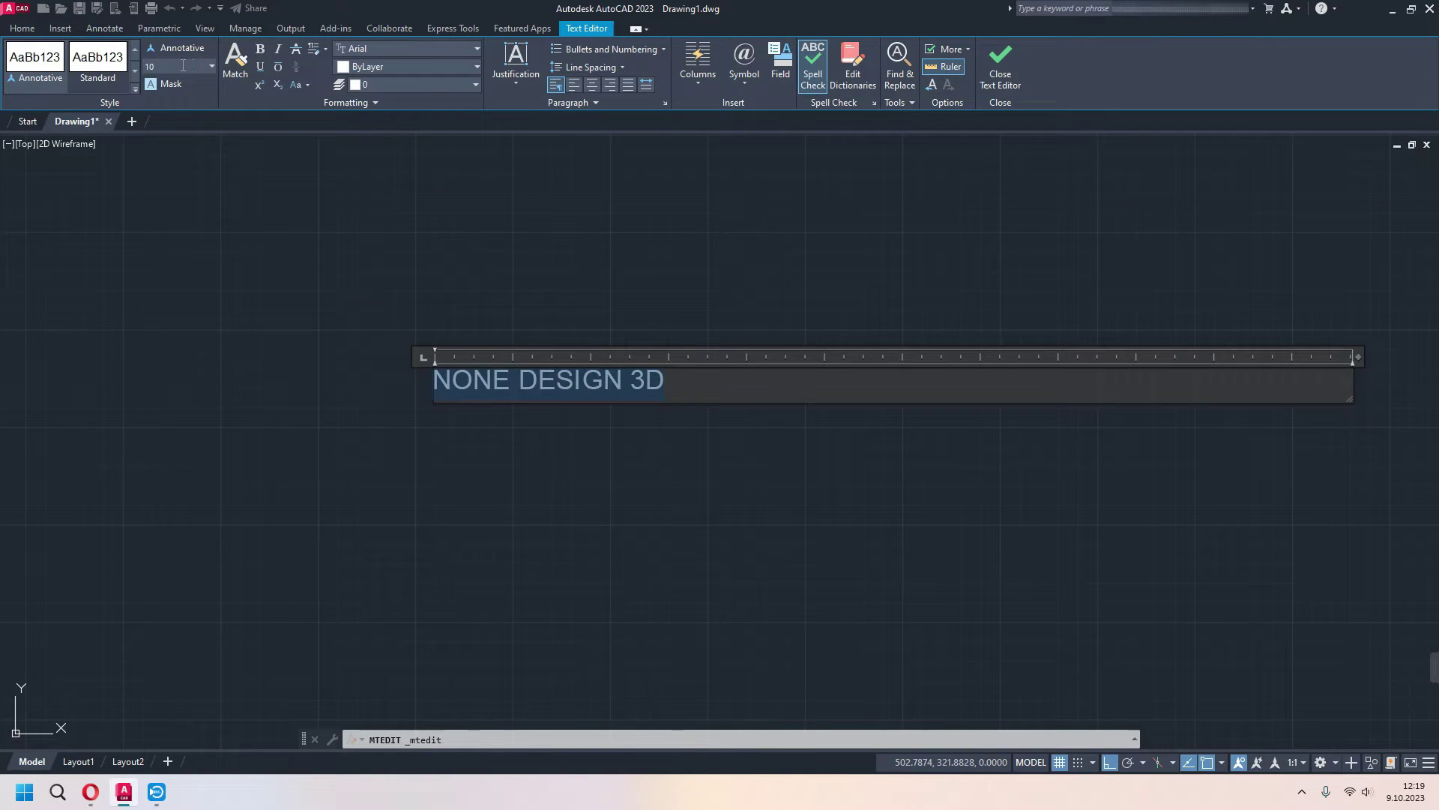
click(213, 67)
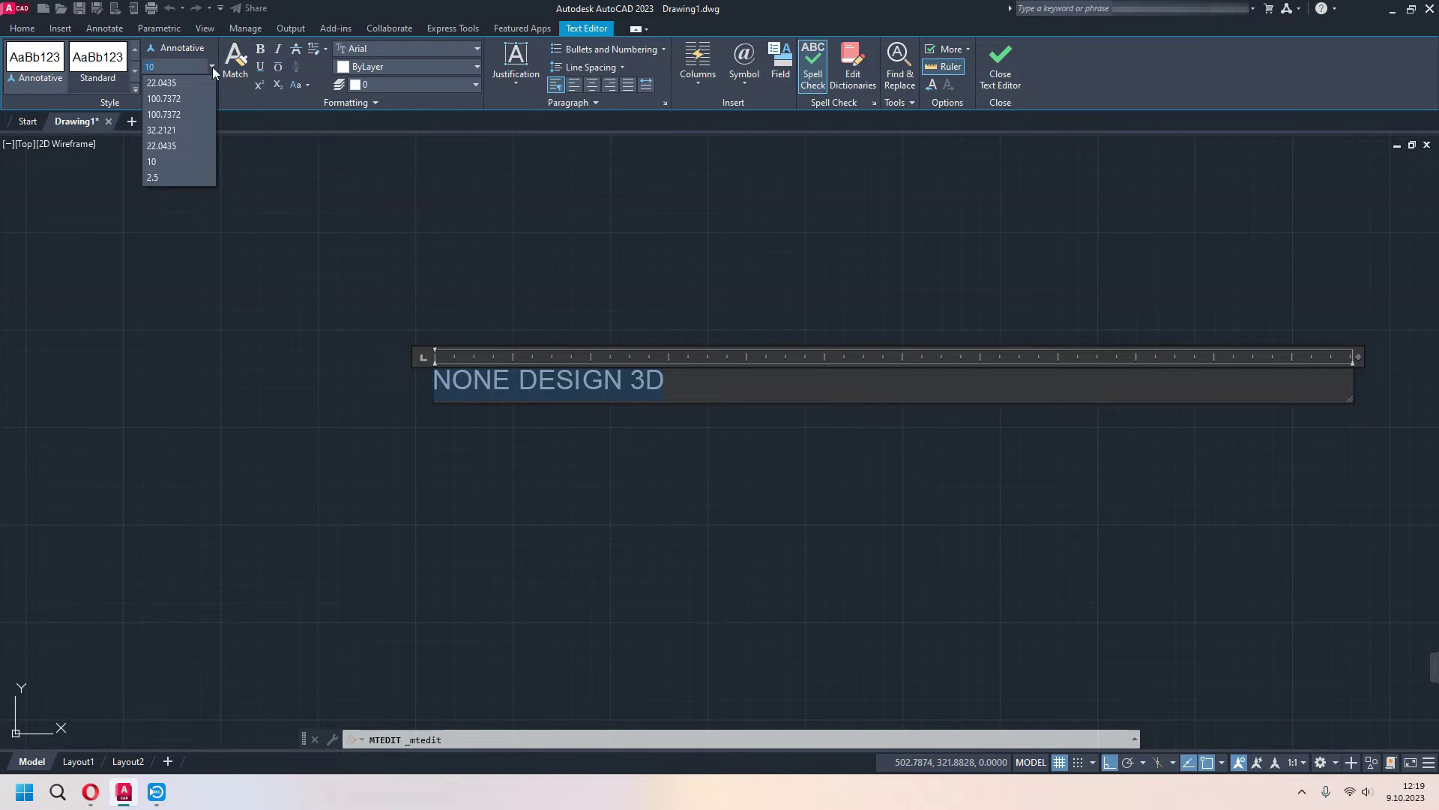
click(167, 178)
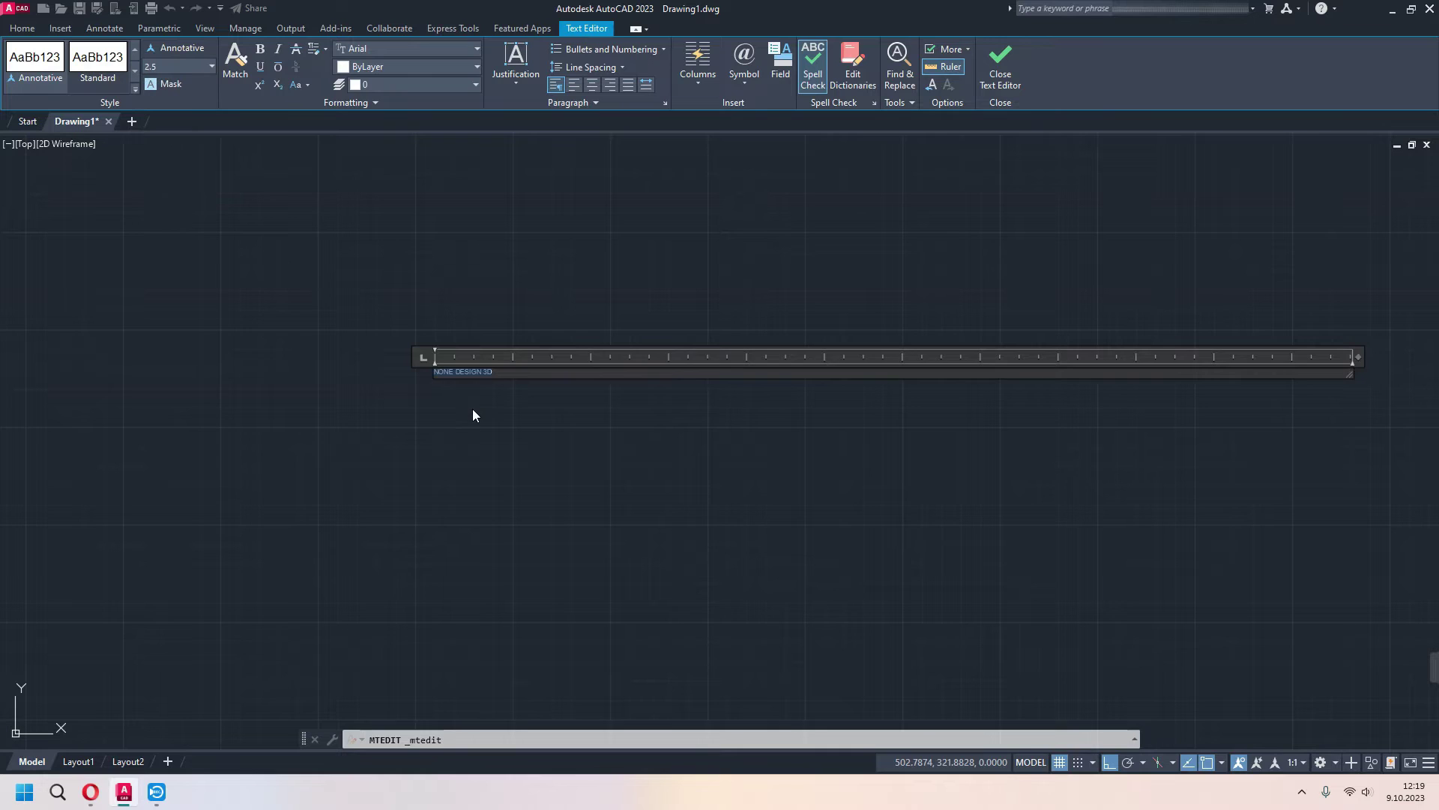
scroll(472, 409, up, 5)
middle_drag(490, 349, 568, 515)
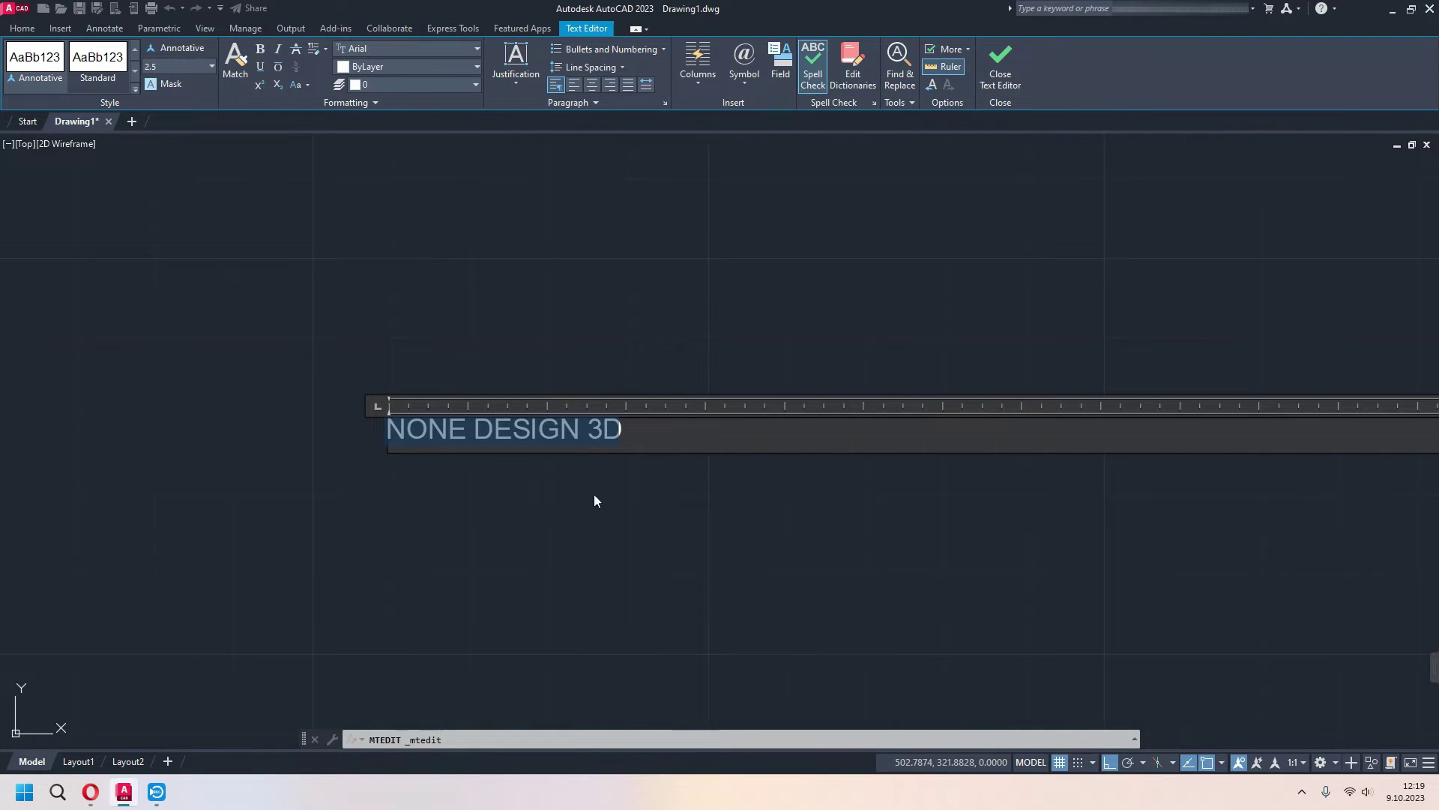
click(210, 65)
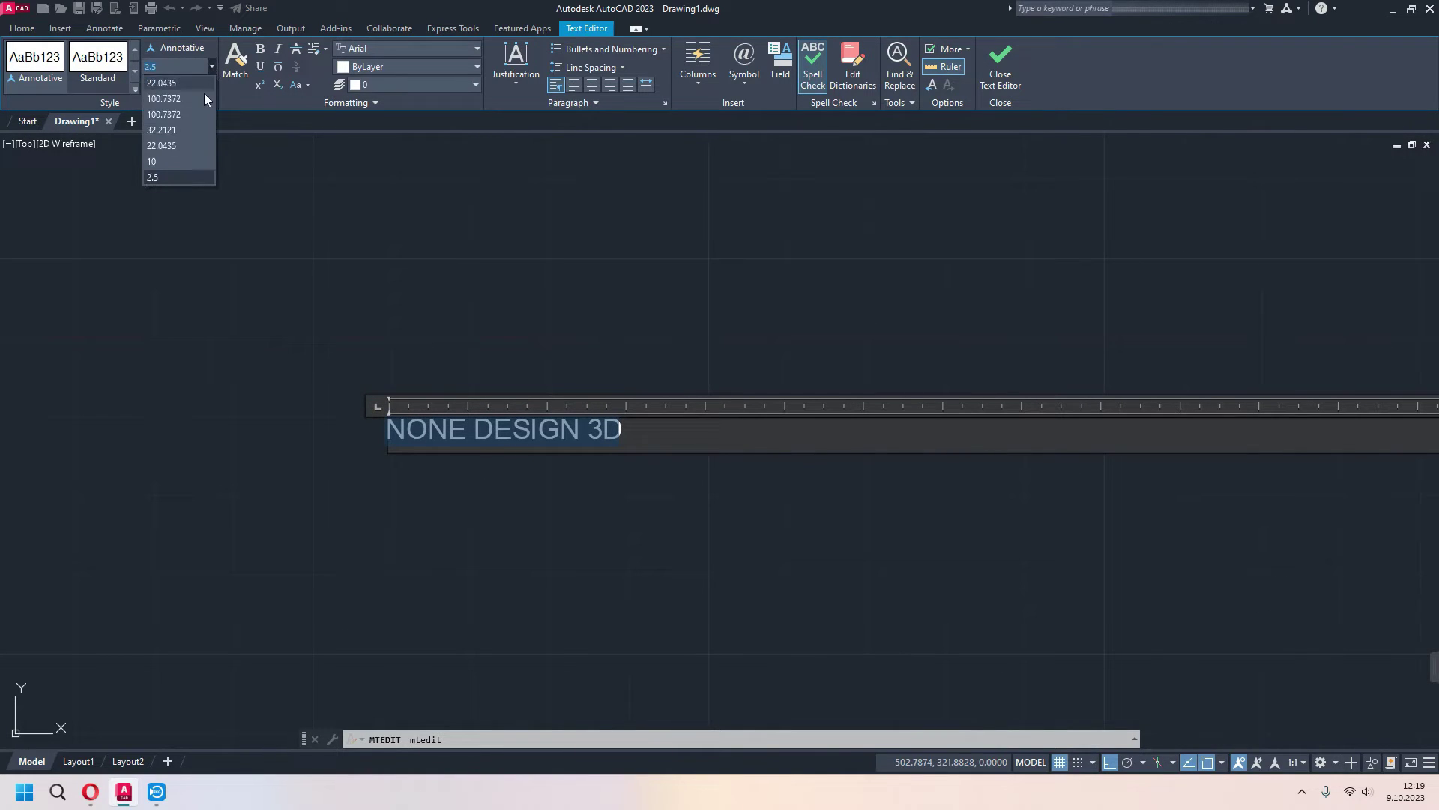
click(169, 162)
scroll(790, 376, down, 3)
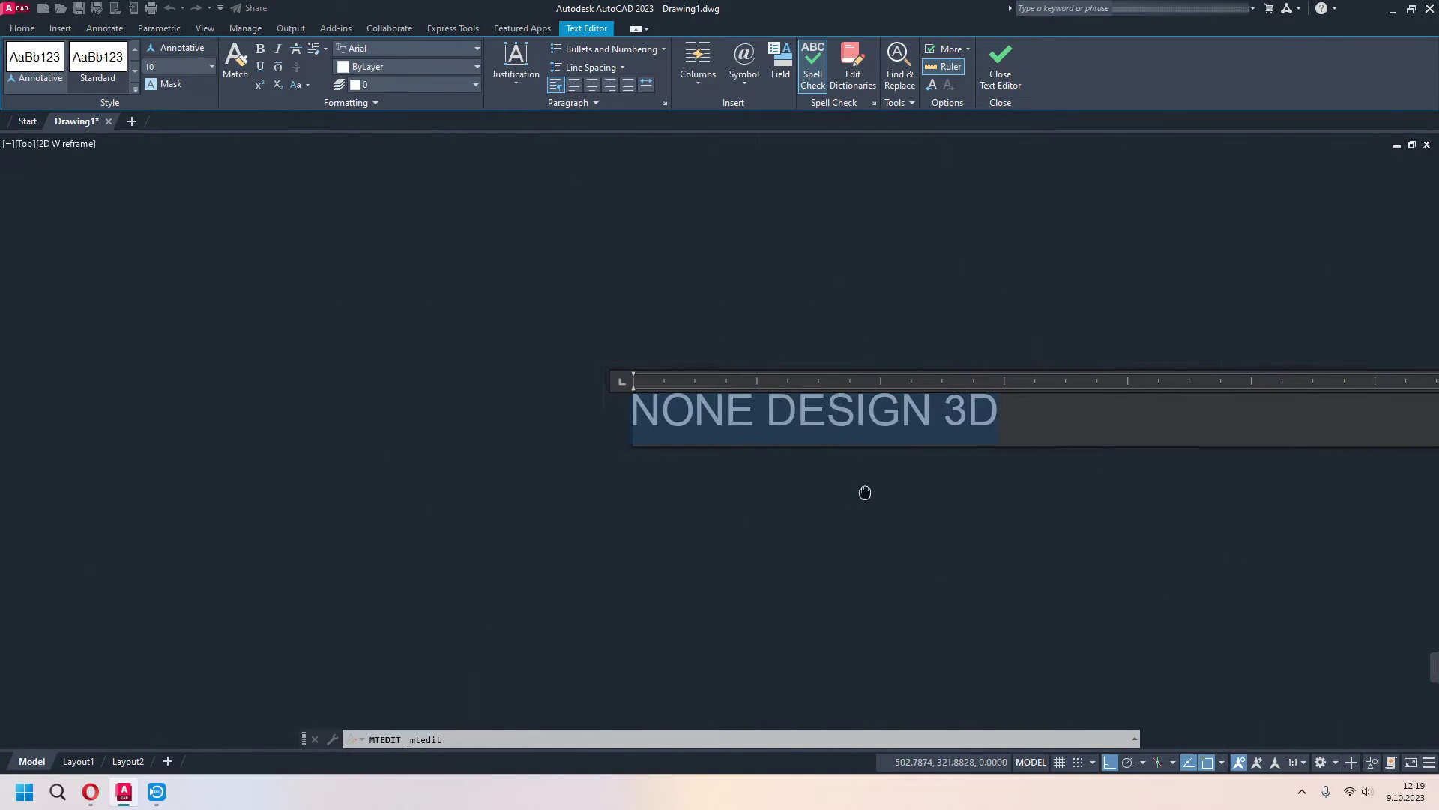
middle_drag(863, 491, 624, 531)
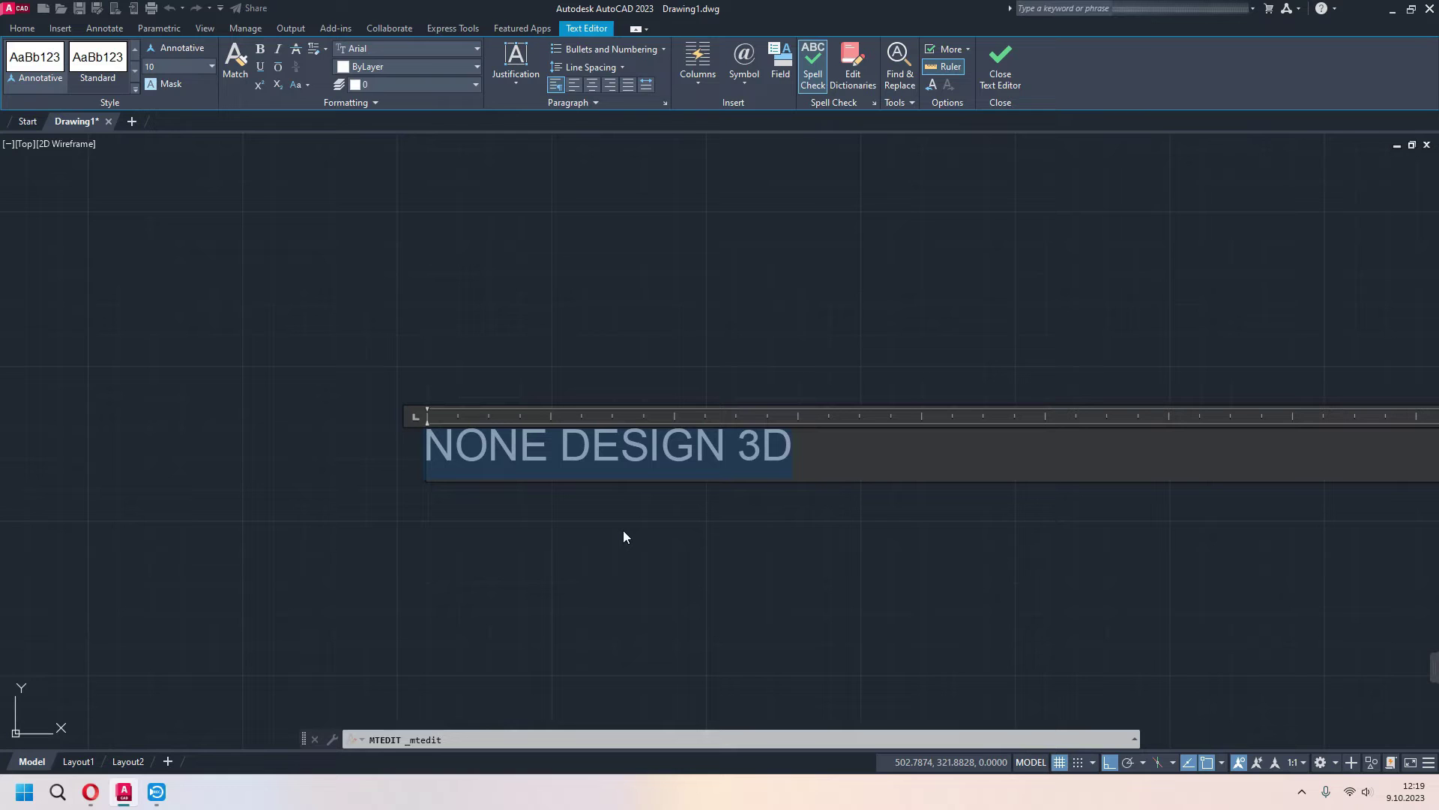
click(623, 529)
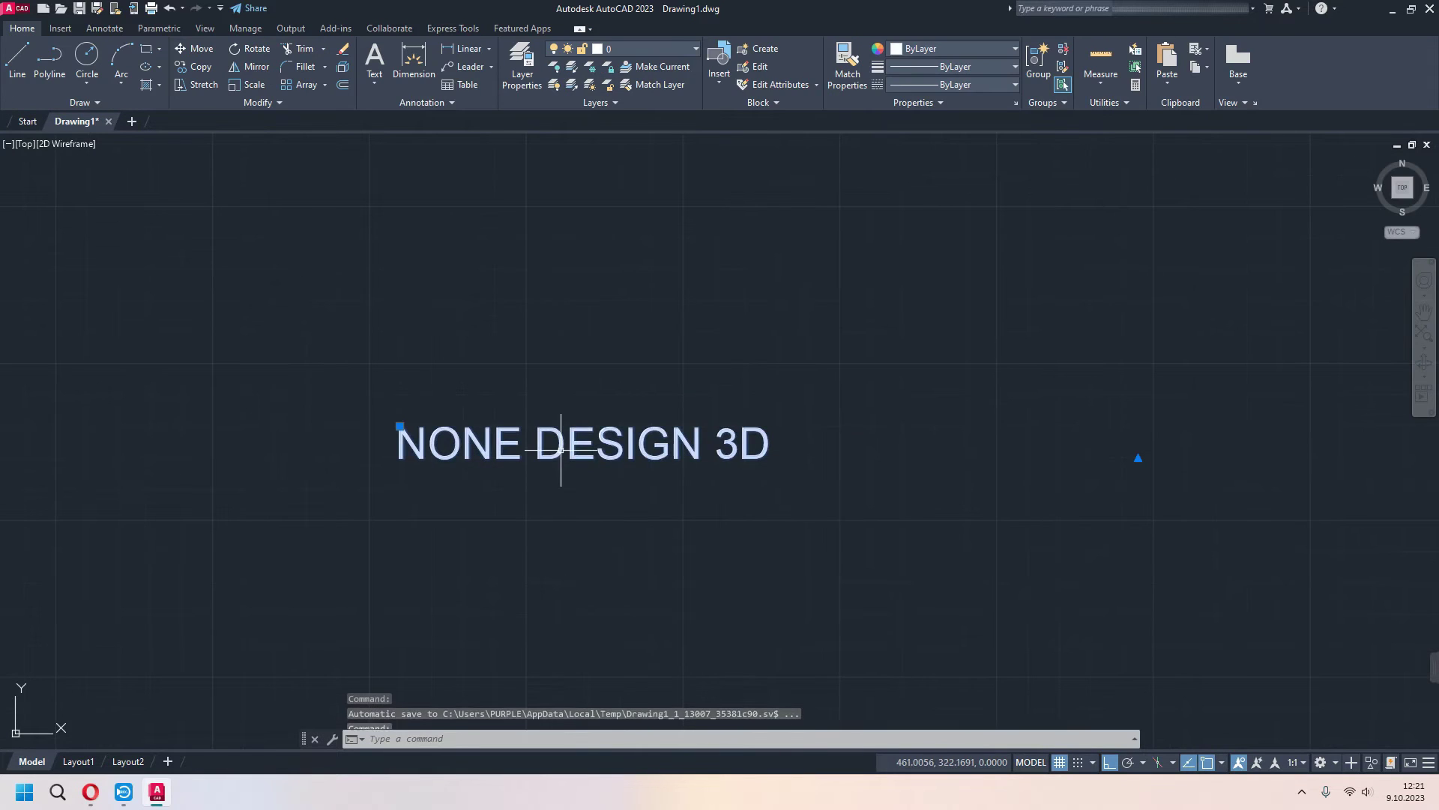
double_click(566, 447)
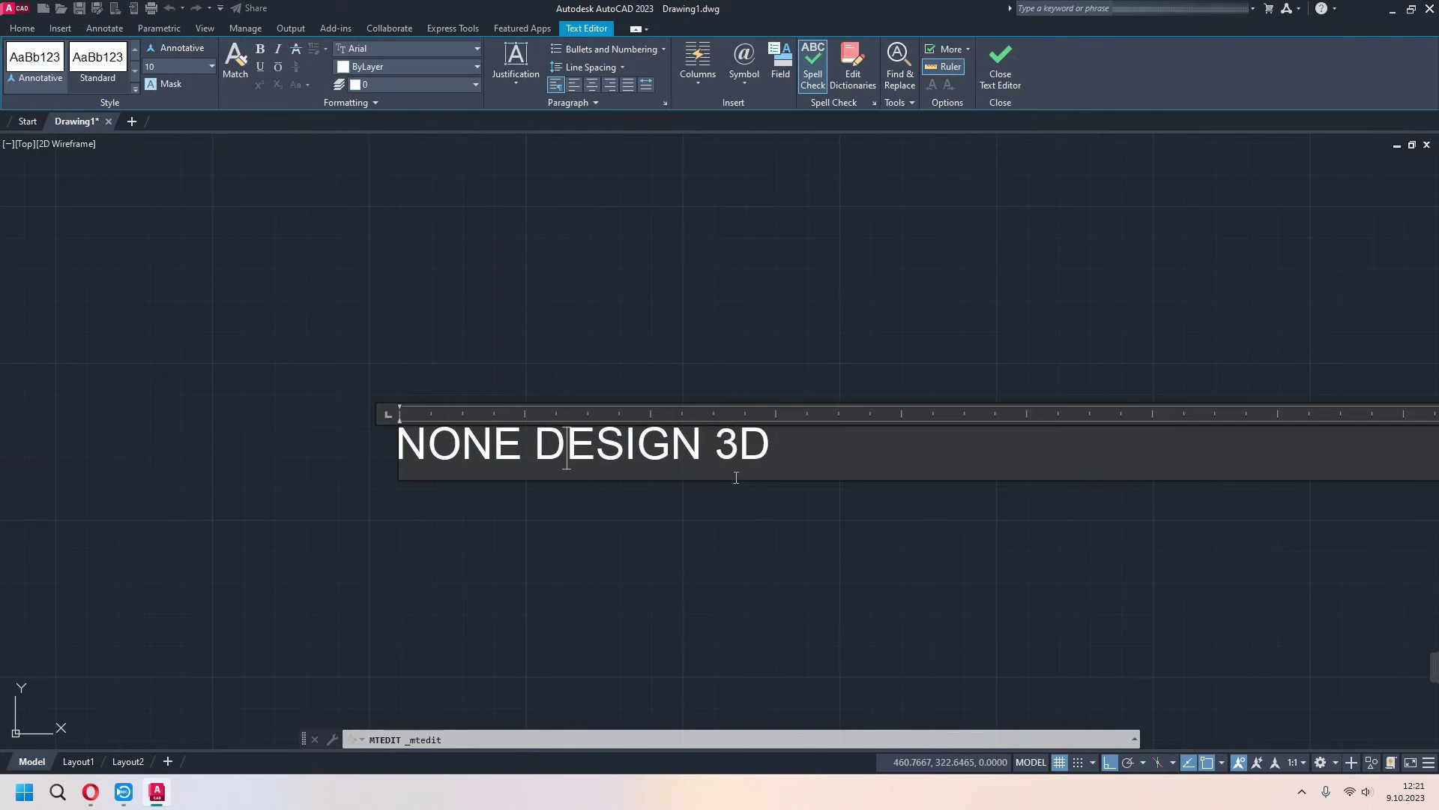
drag(780, 445, 394, 448)
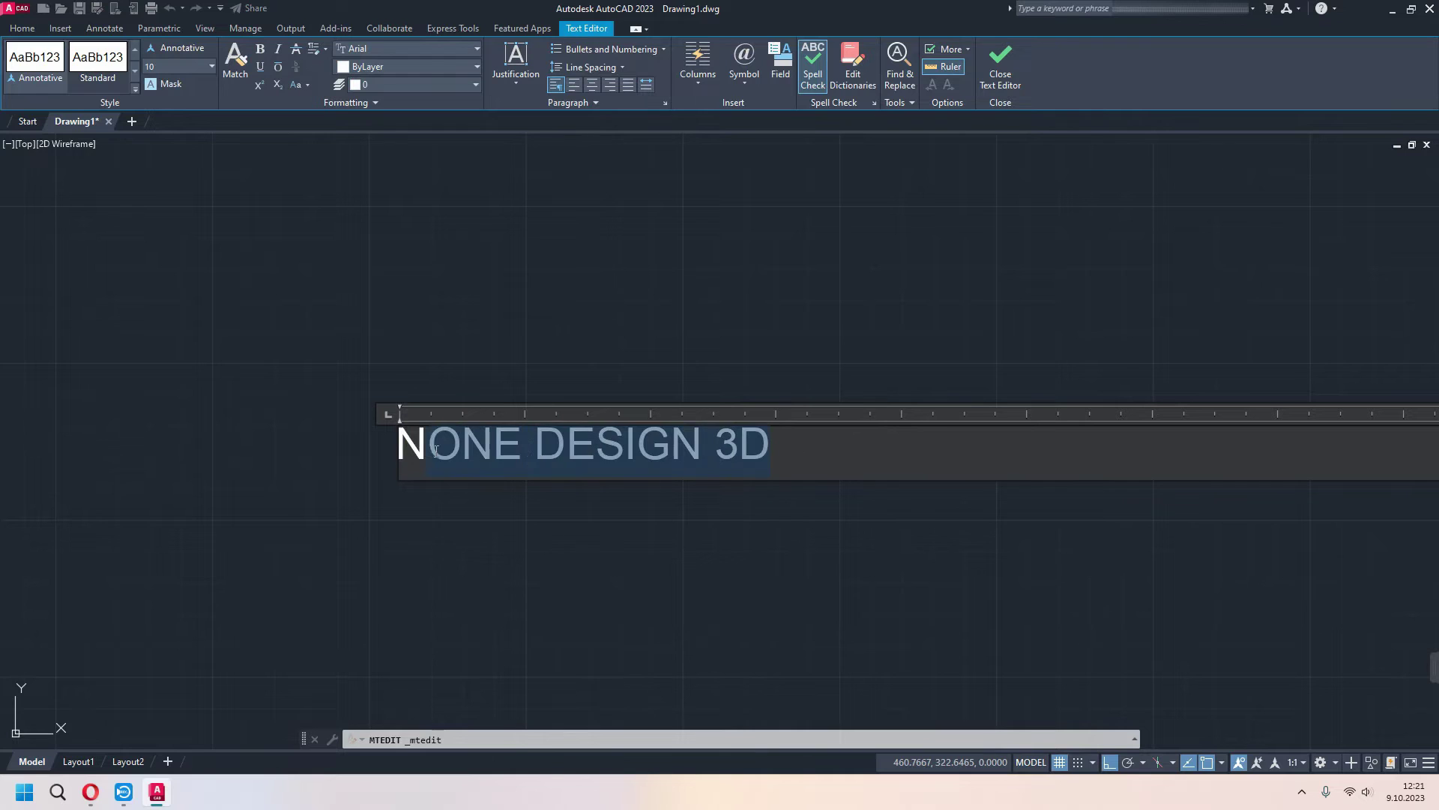
click(517, 87)
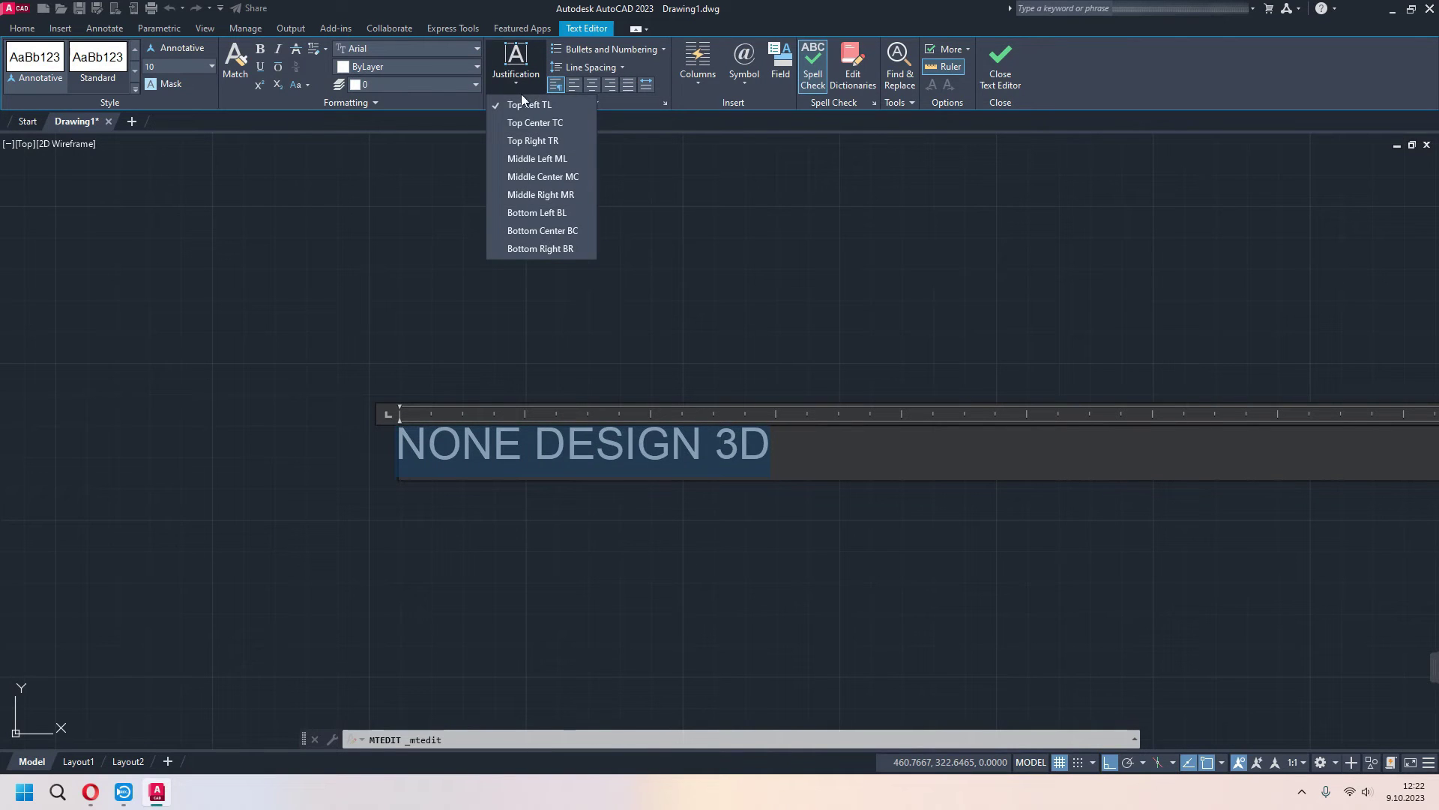
scroll(930, 356, down, 2)
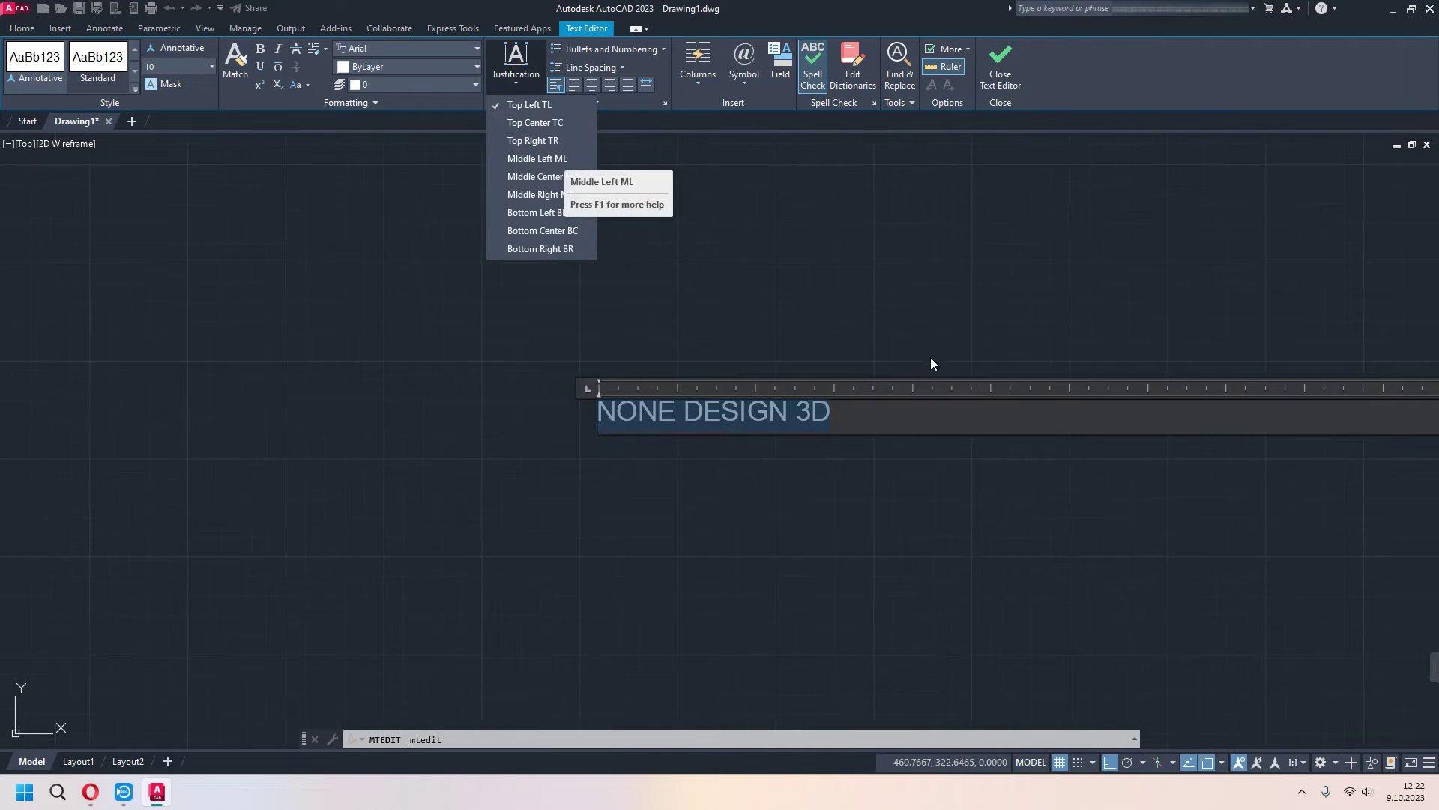
scroll(867, 312, down, 1)
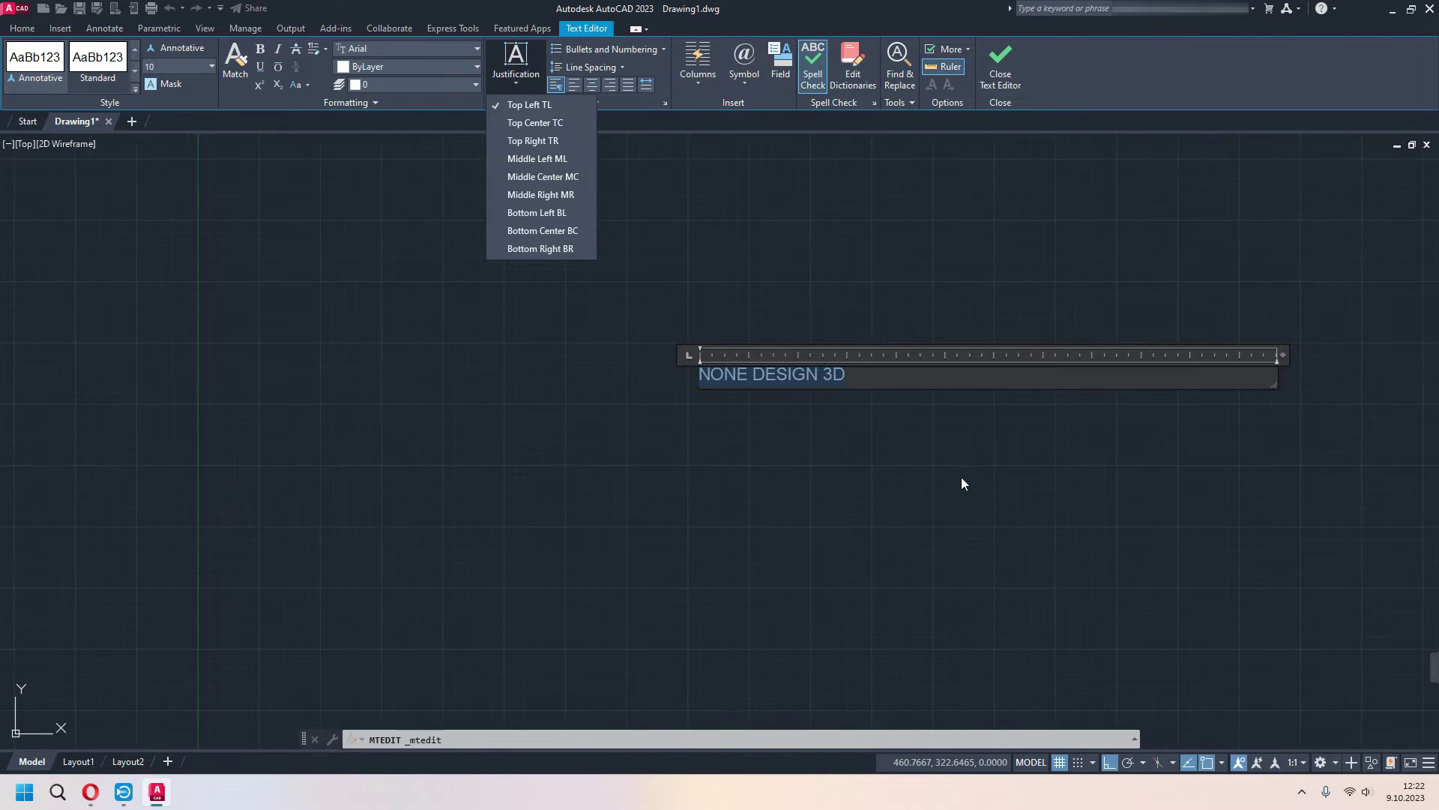
click(519, 92)
mouse_move(1050, 319)
middle_down()
mouse_move(978, 338)
mouse_move(841, 423)
middle_up()
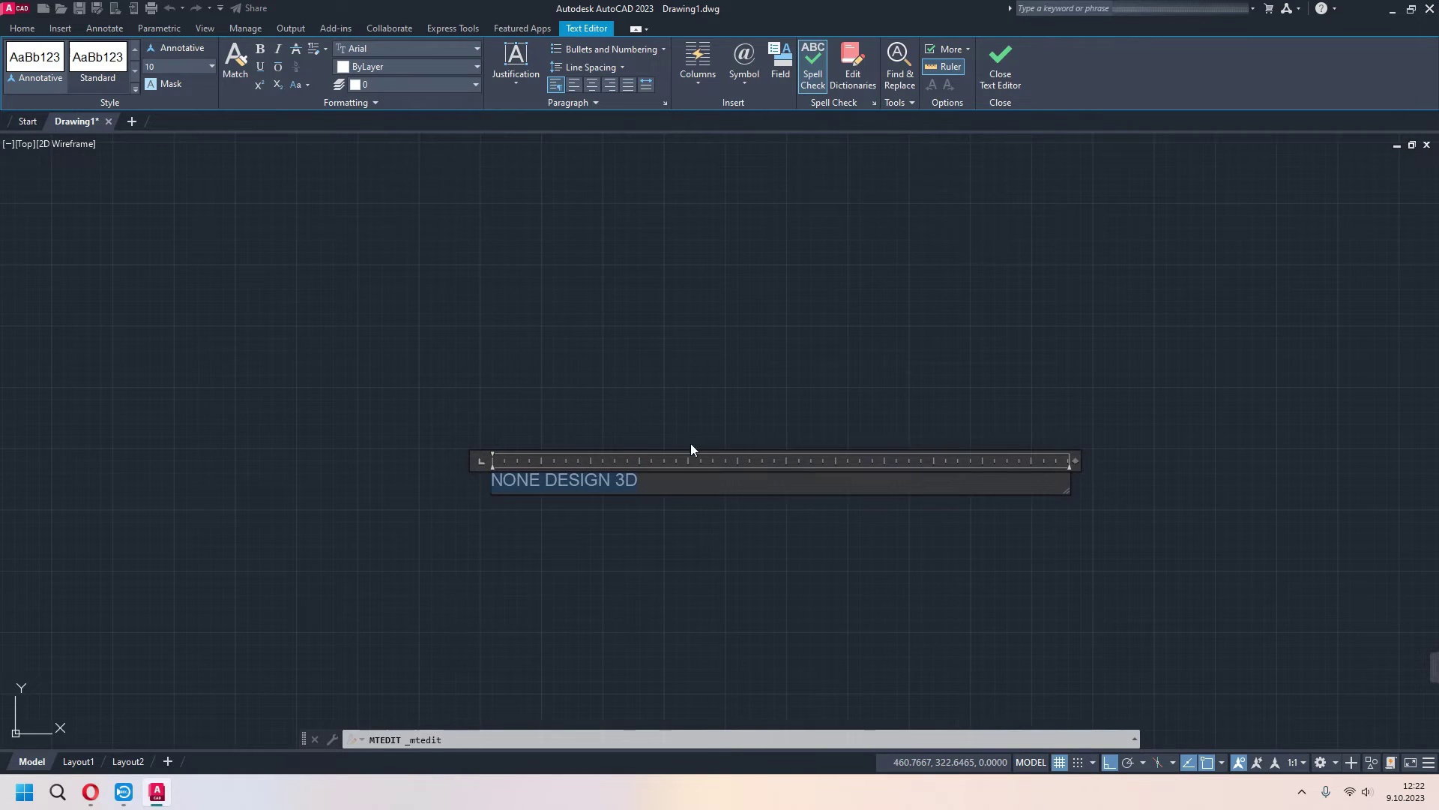
click(516, 83)
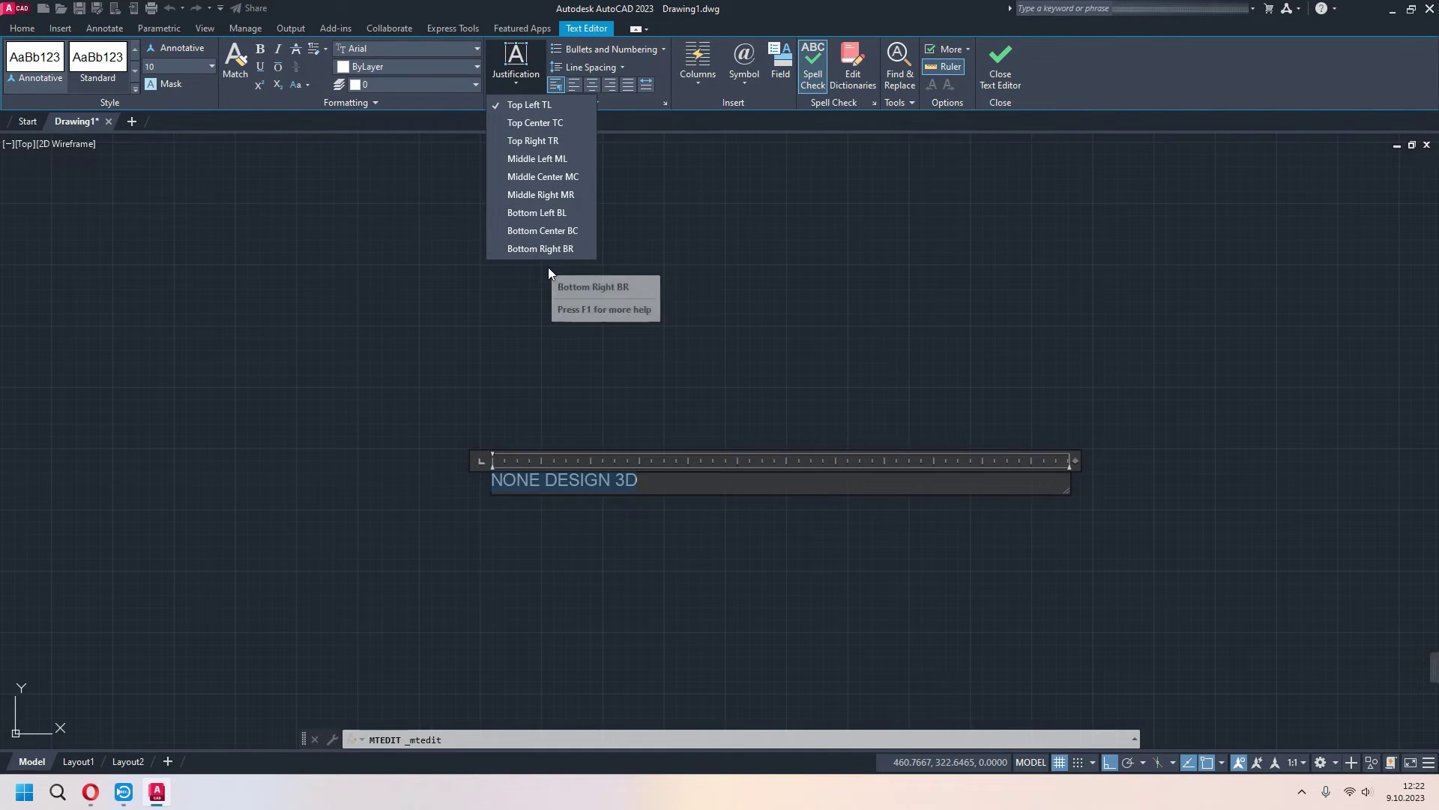
click(541, 143)
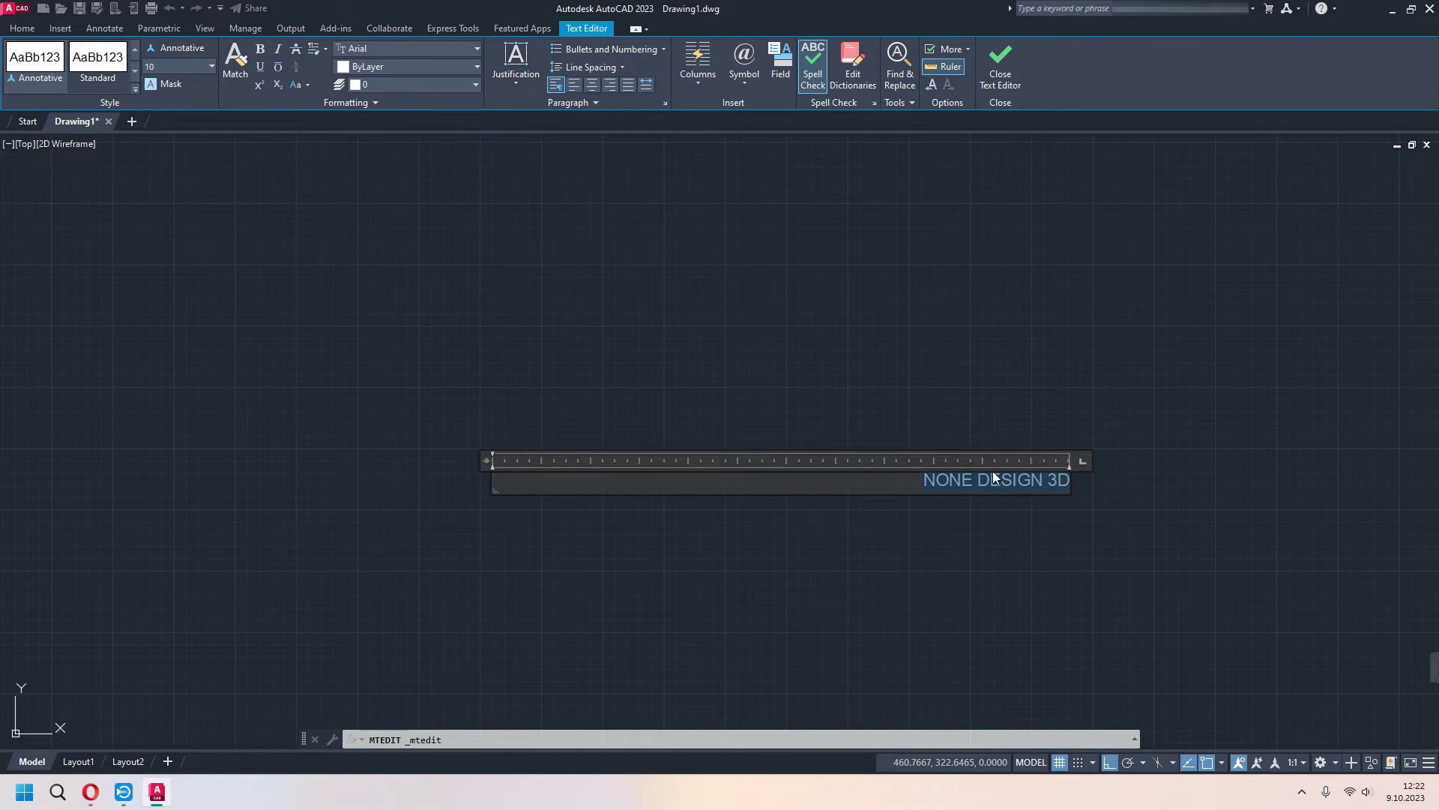
click(518, 89)
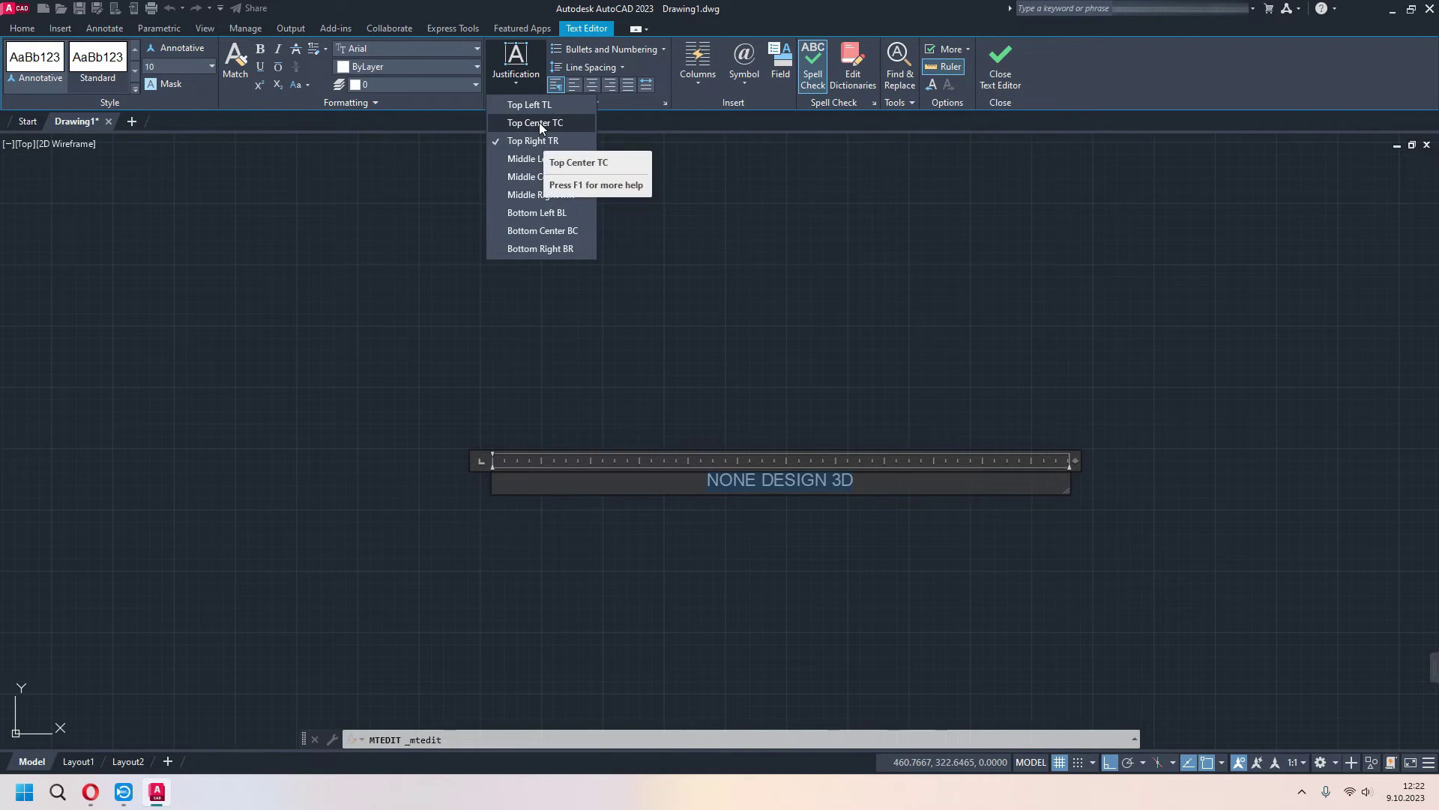
click(538, 106)
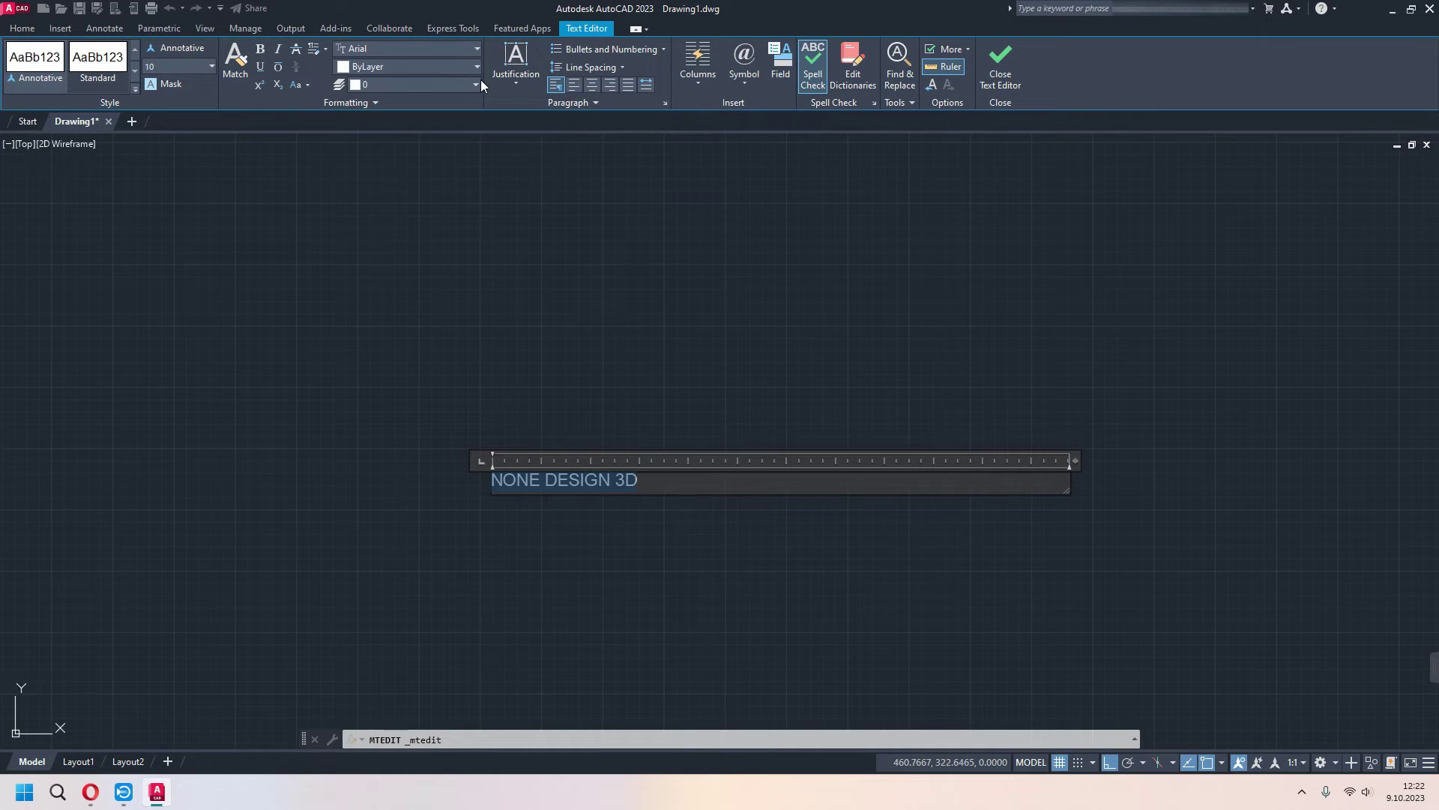
click(477, 49)
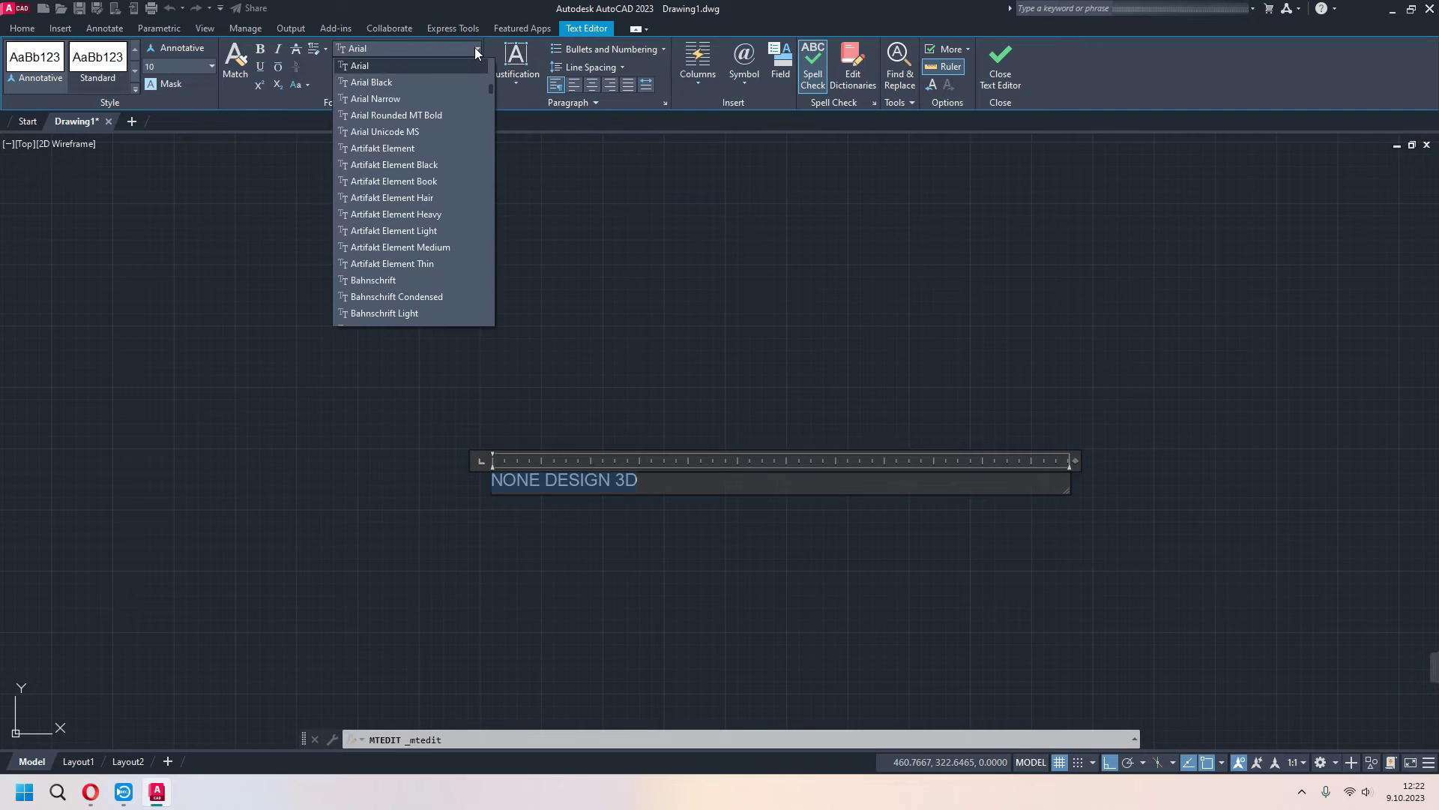
click(475, 48)
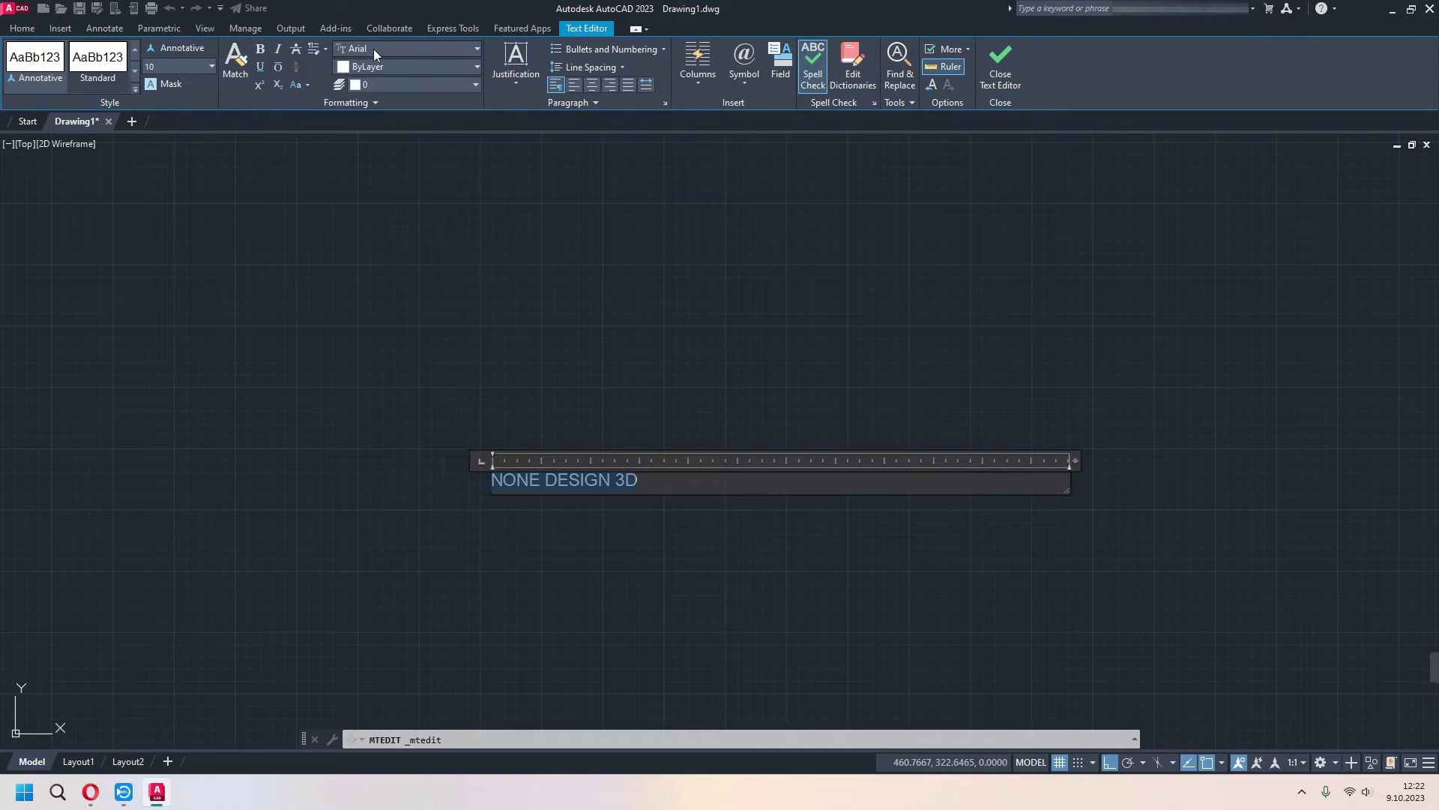
click(476, 49)
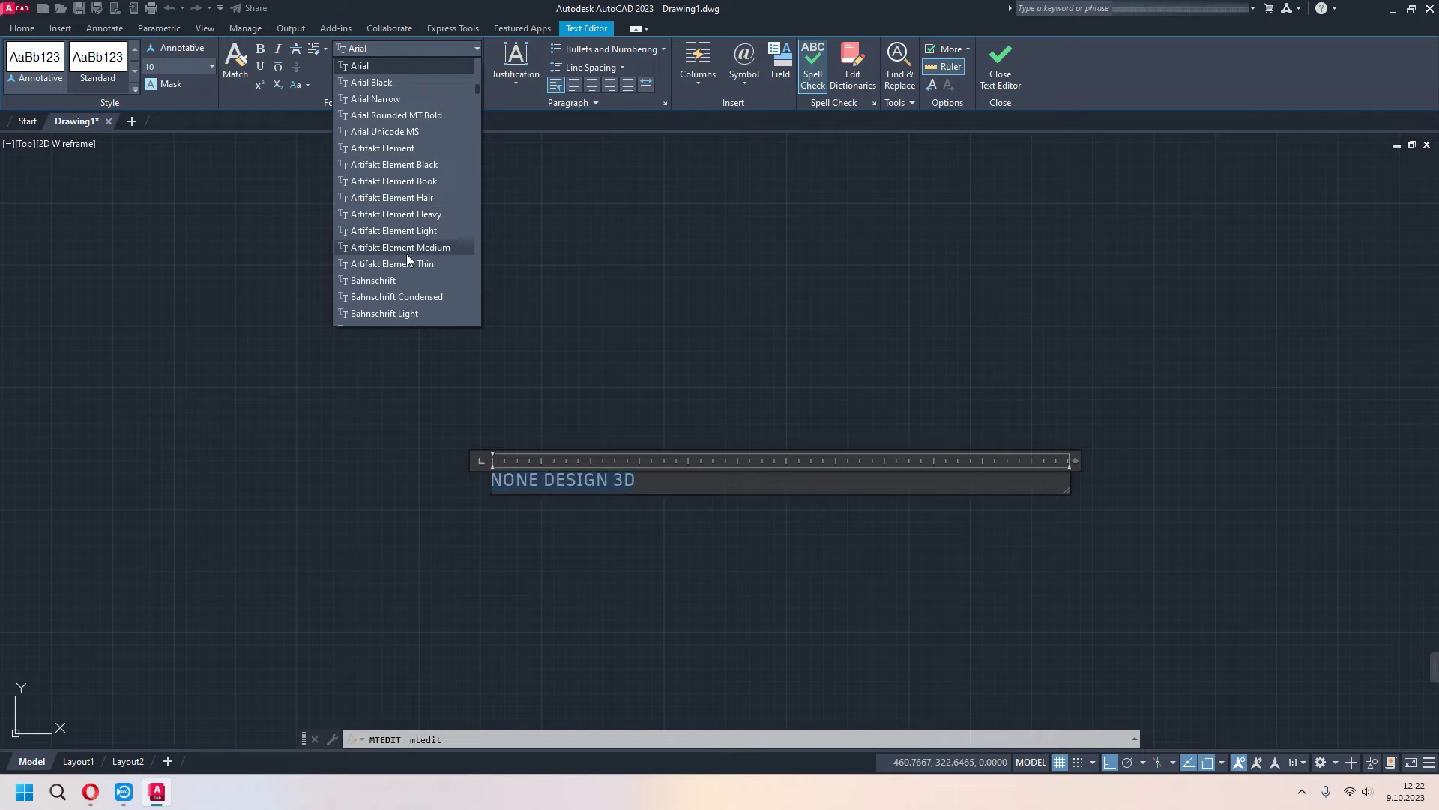
scroll(390, 289, down, 2)
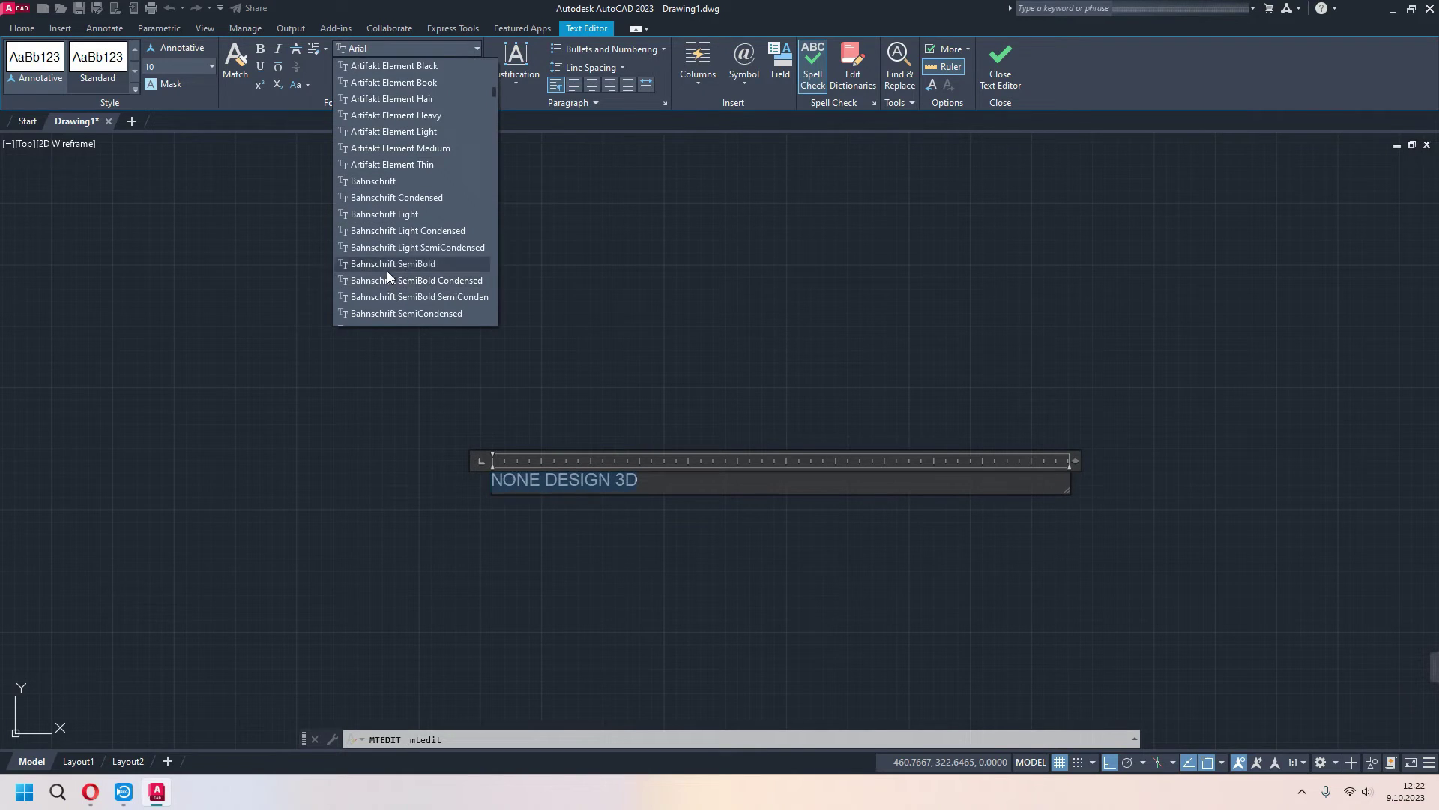
scroll(388, 281, down, 1)
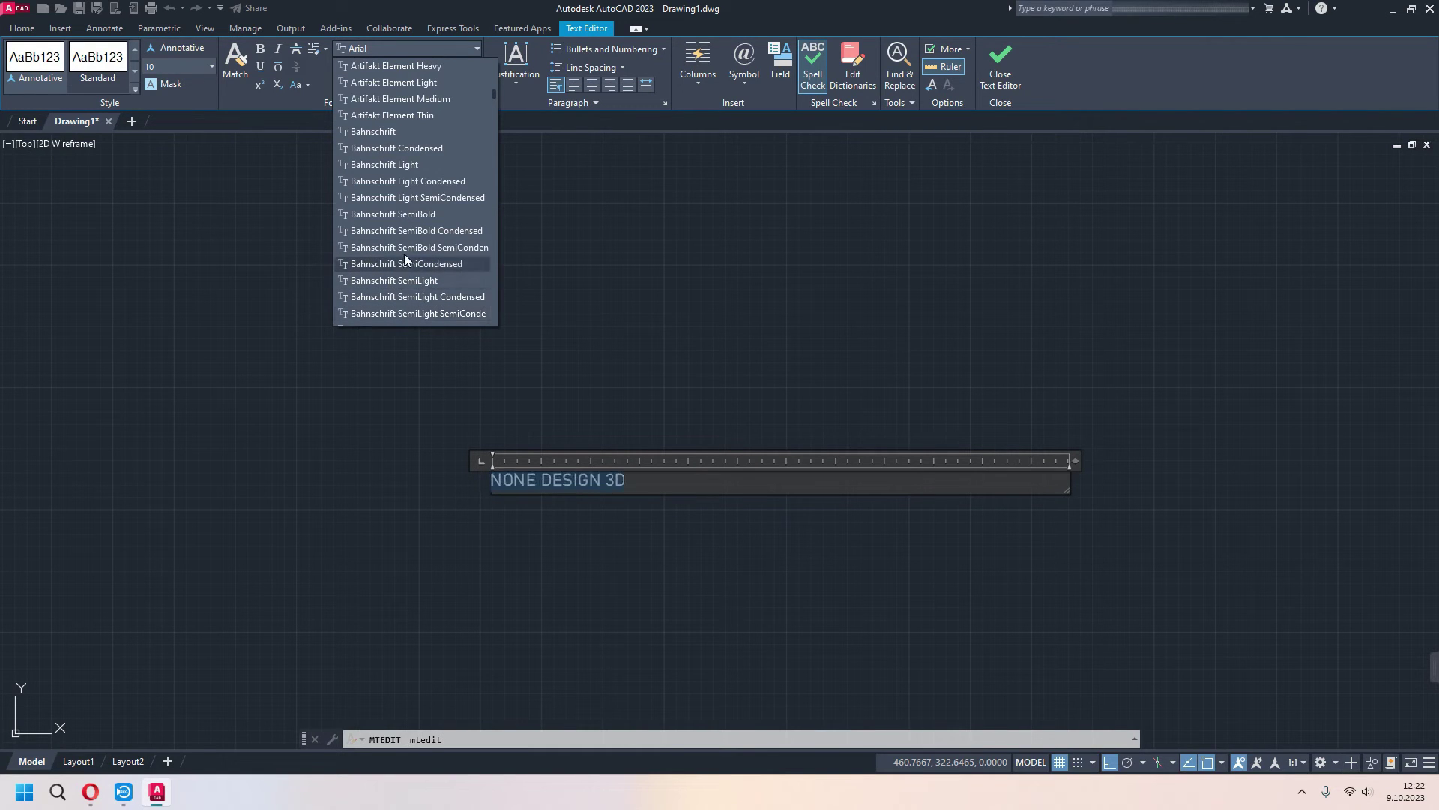
click(526, 32)
- Resize the NONE DESIGN 3D box to one line, about 125.49 wide and 78.96 tall
drag(1068, 495, 604, 499)
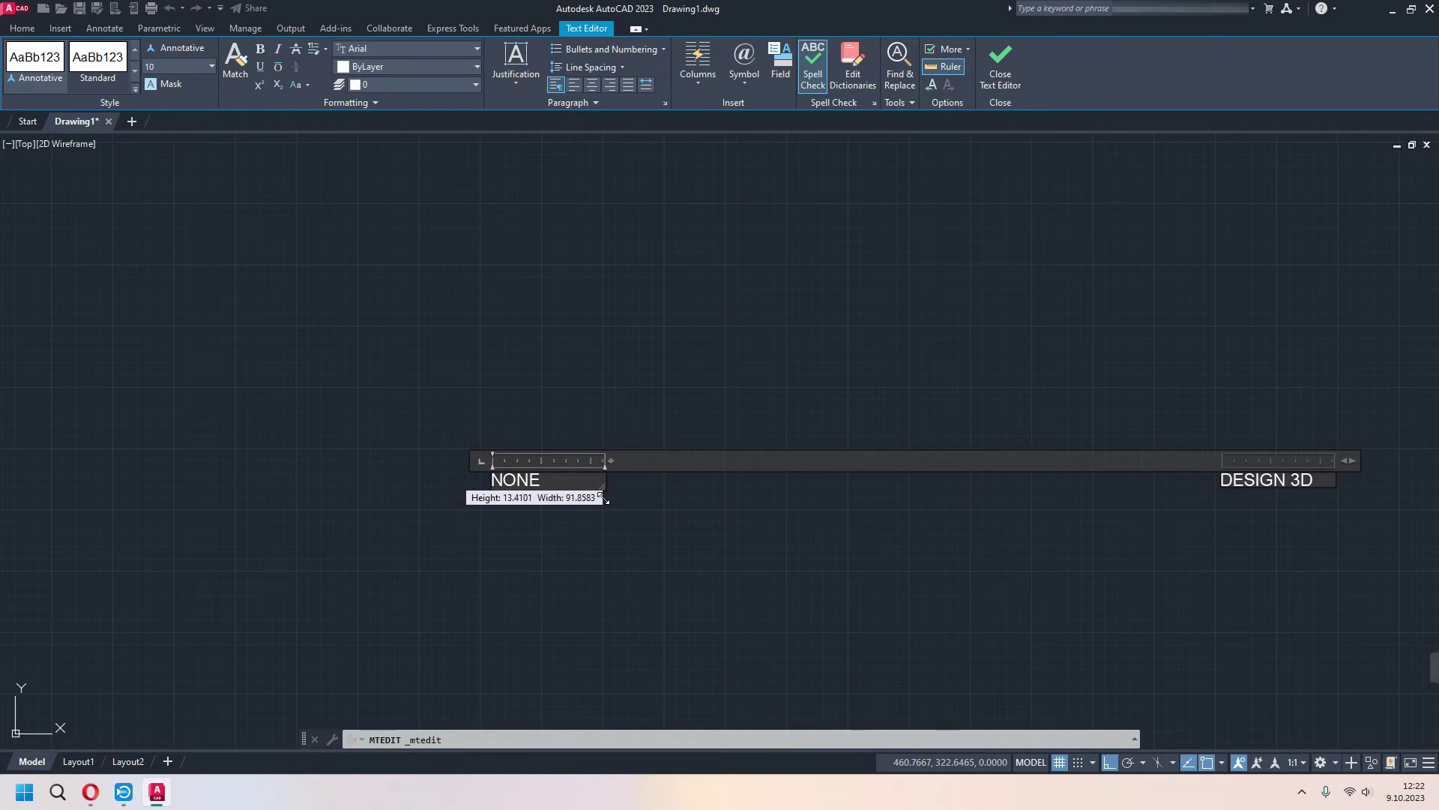
mouse_move(604, 498)
mouse_down()
mouse_move(646, 504)
mouse_move(607, 568)
mouse_up()
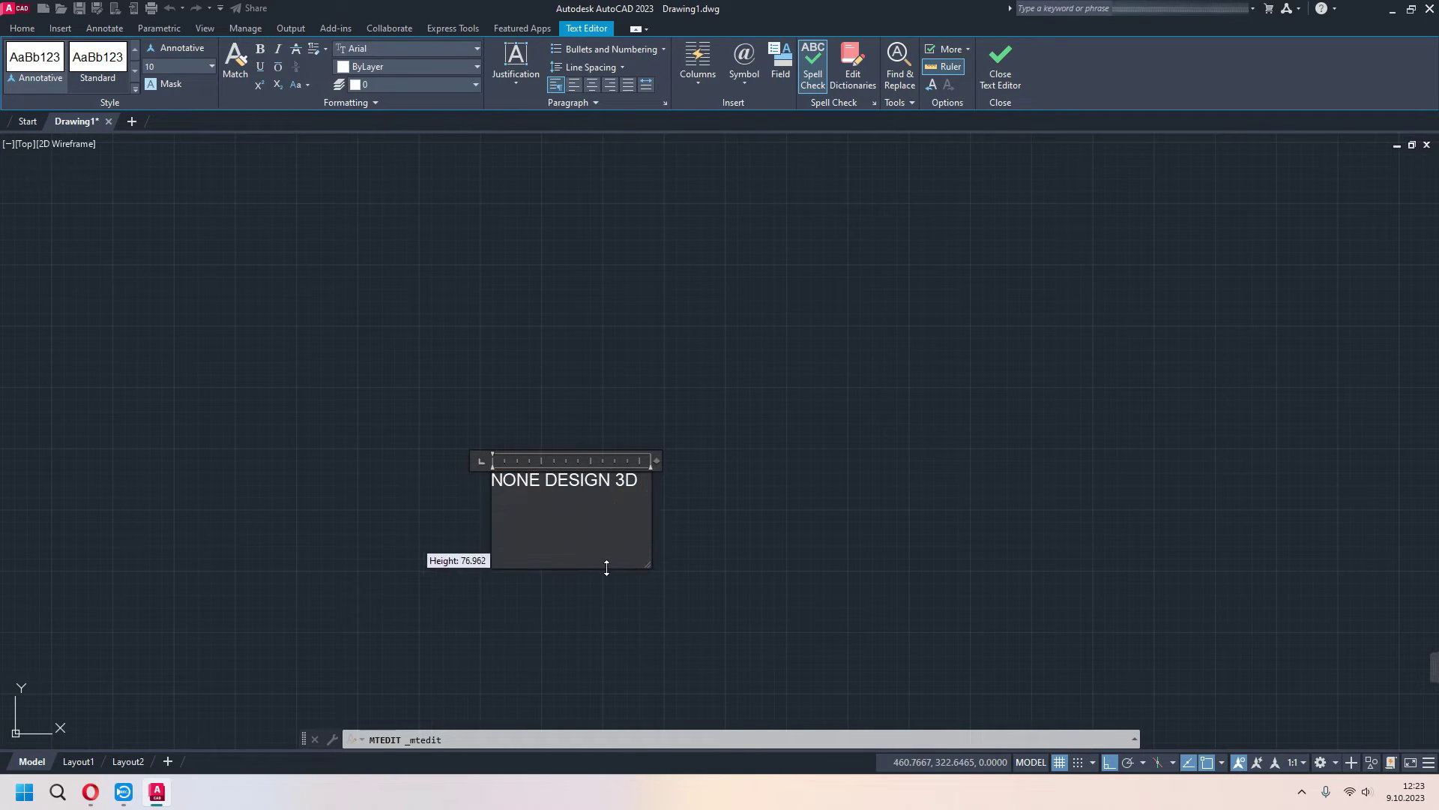
click(646, 480)
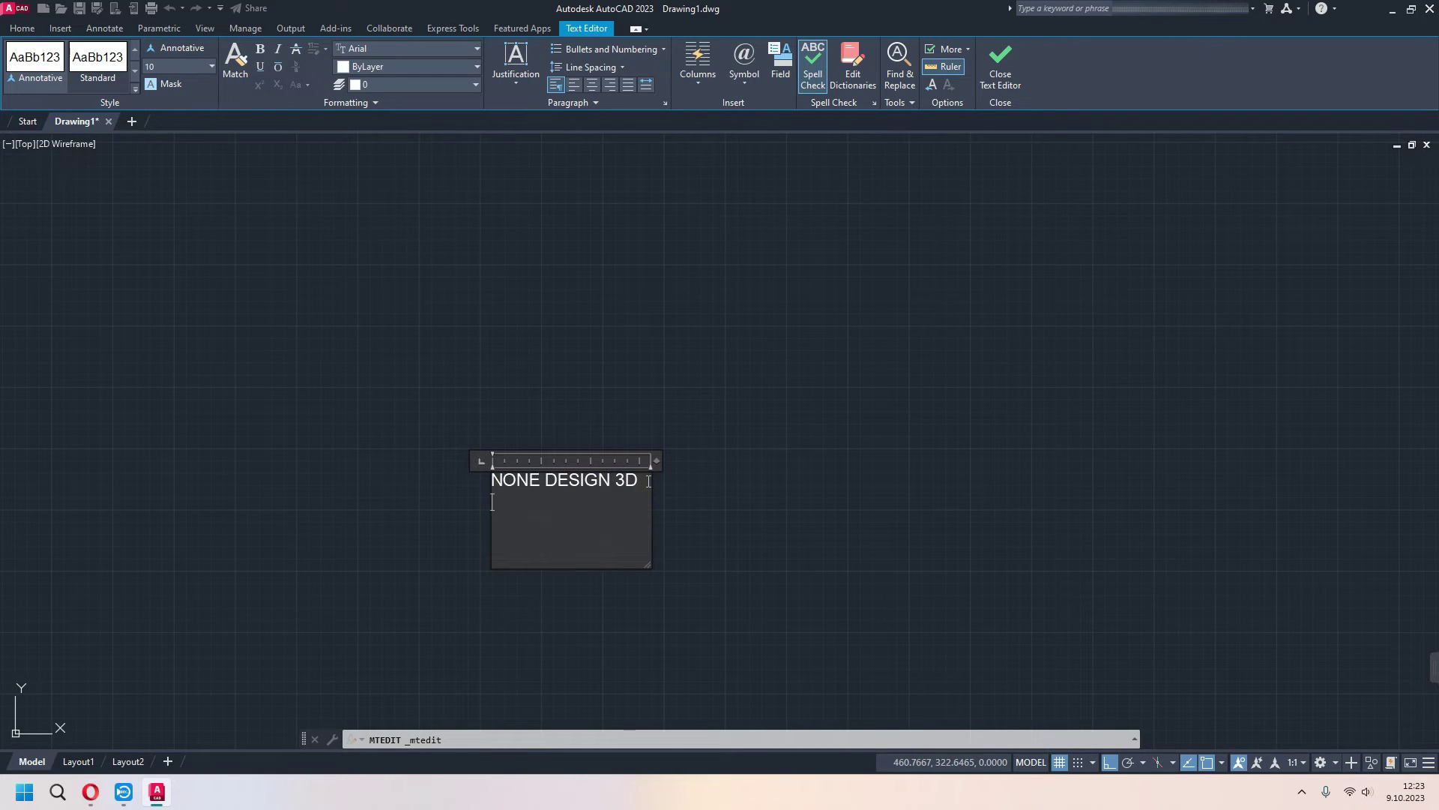
- Add a second line 'youtube' under NONE DESIGN 3D and close the text editor
key(Return)
text(youtube)
click(837, 386)
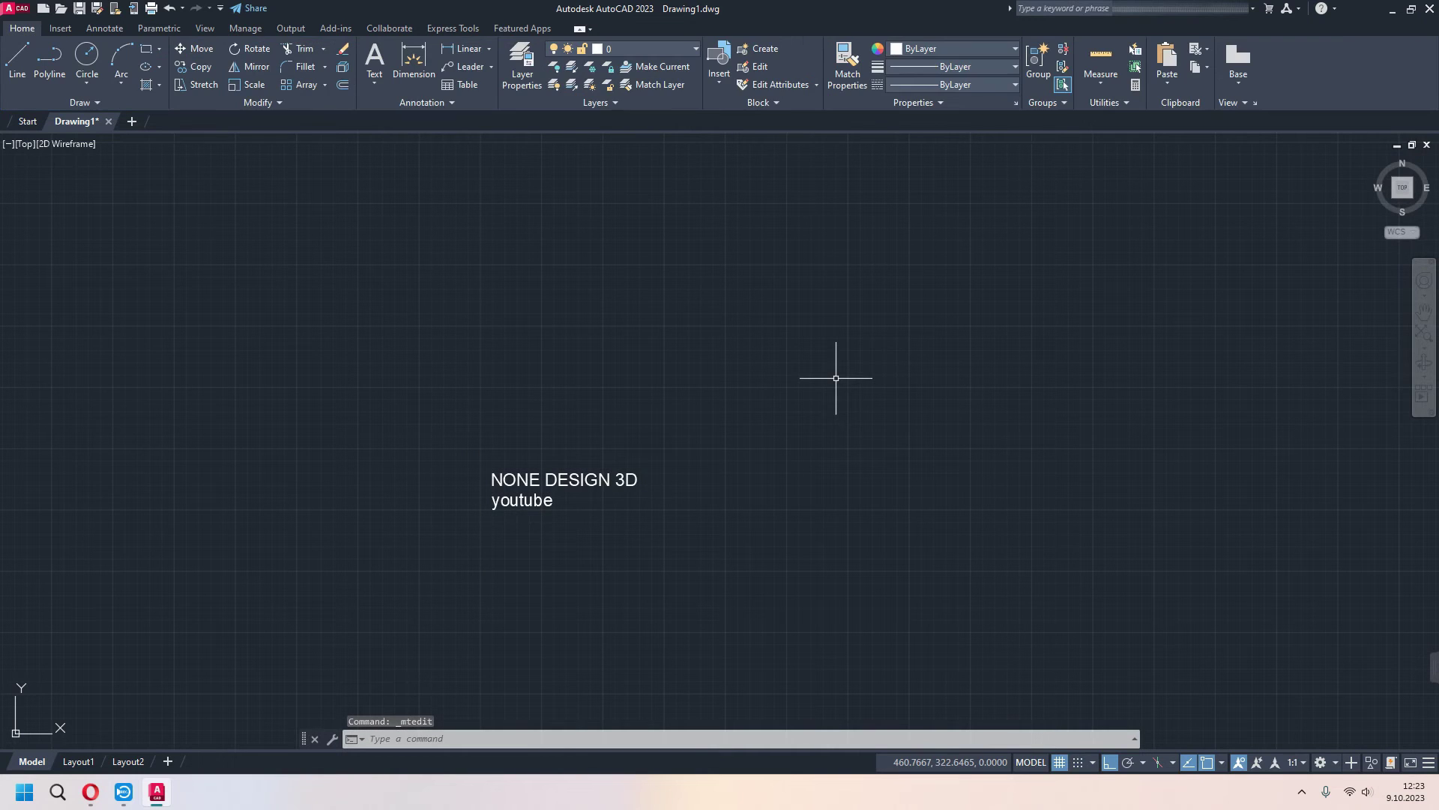
- Widen the multiline text column and extend its frame downward, then reselect the text
click(543, 502)
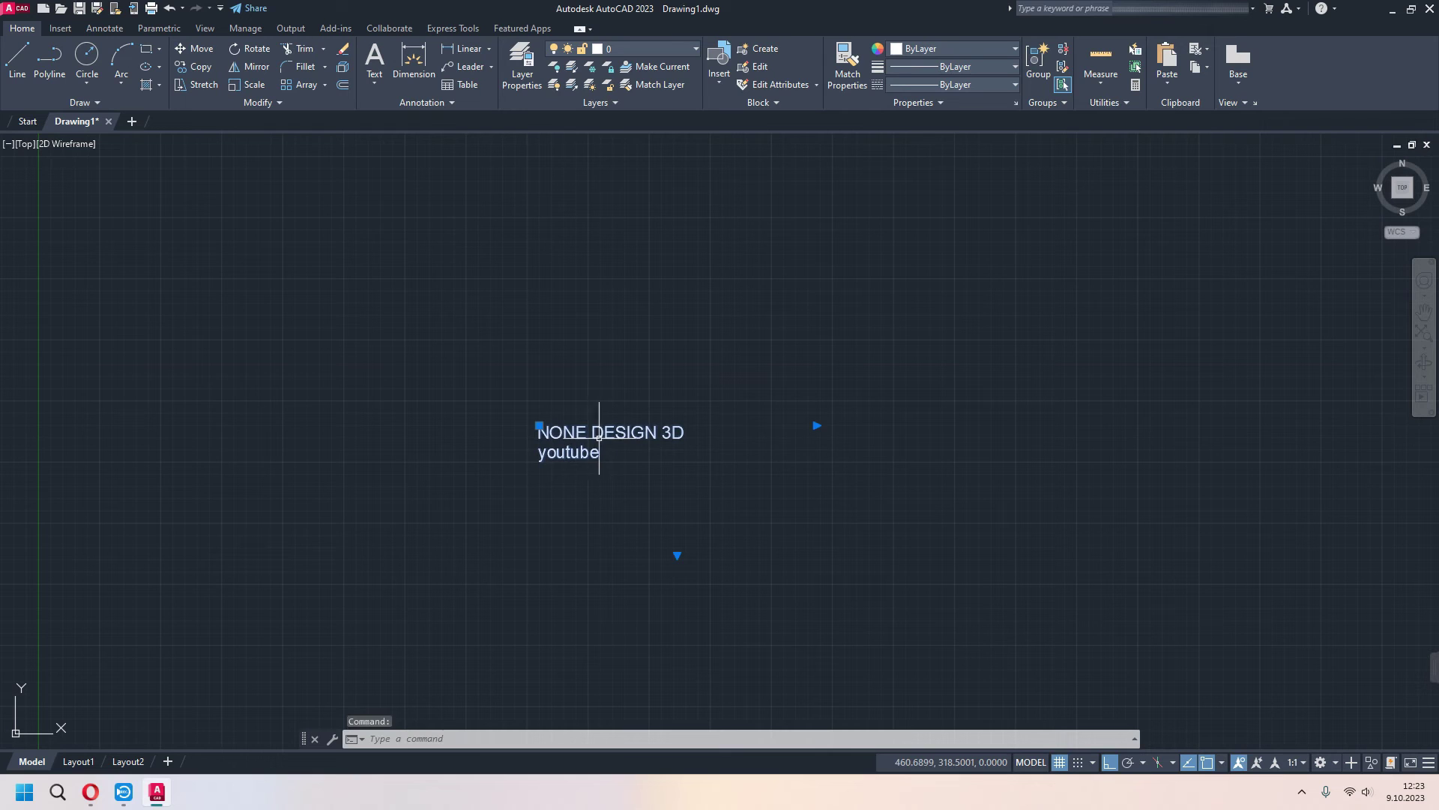
click(816, 425)
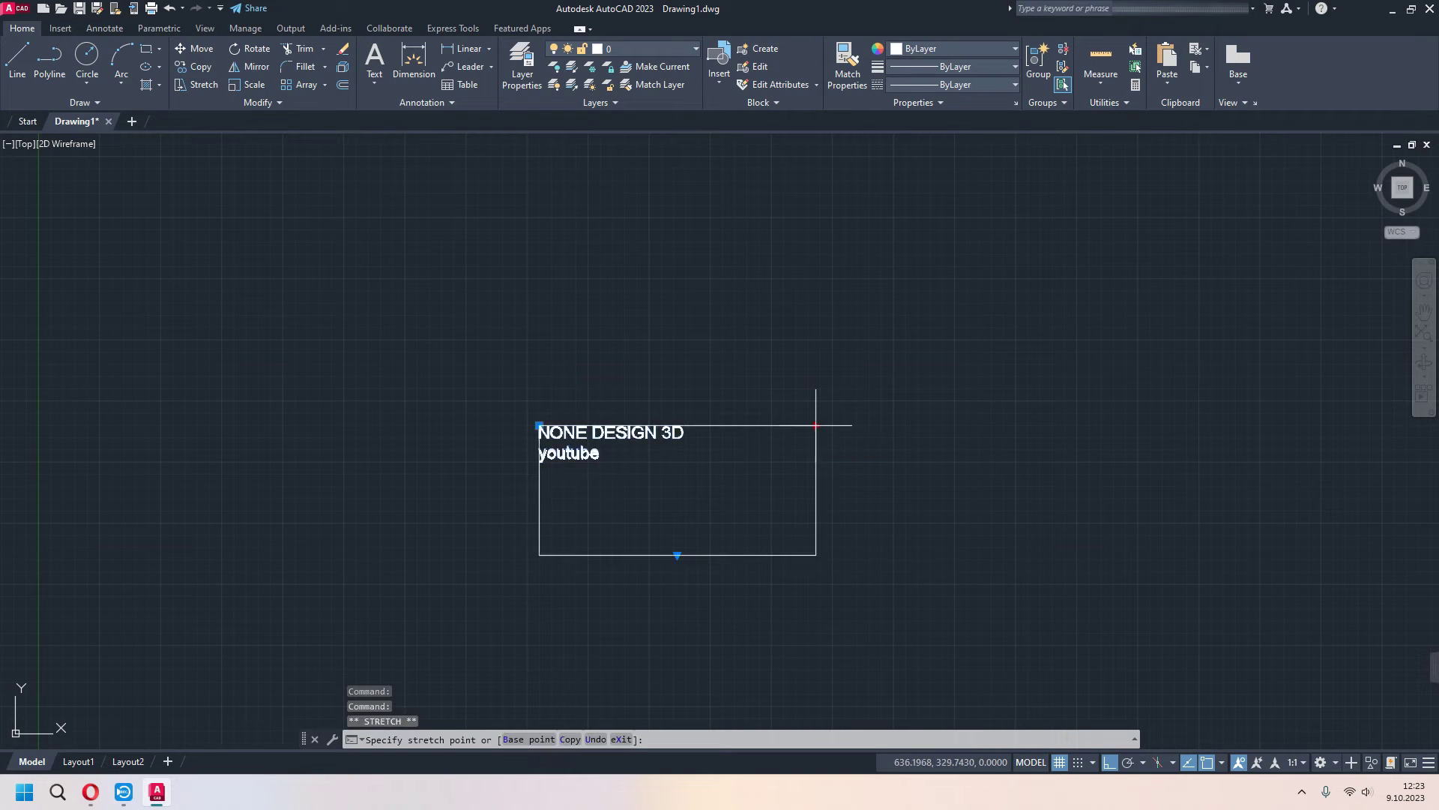
click(893, 425)
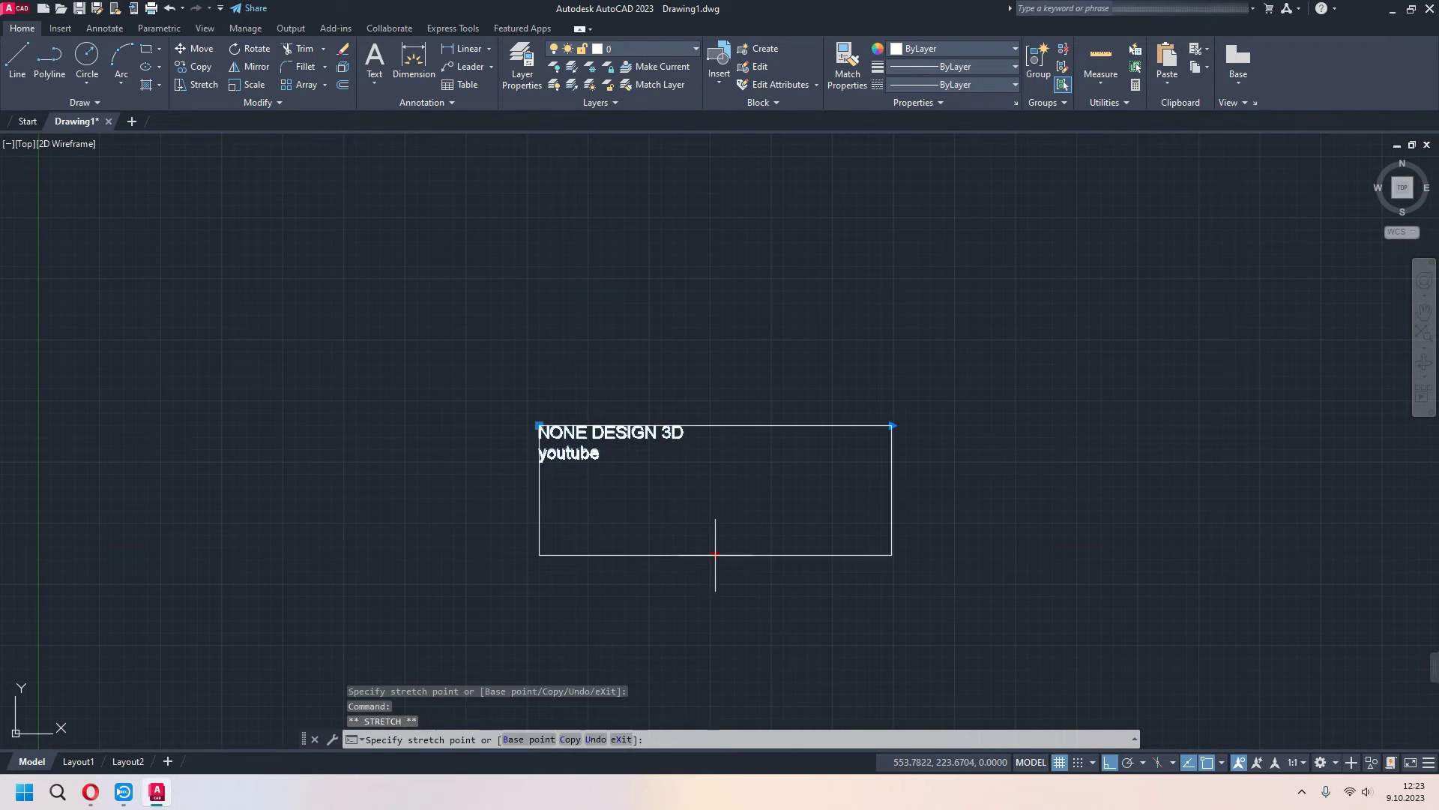
click(714, 599)
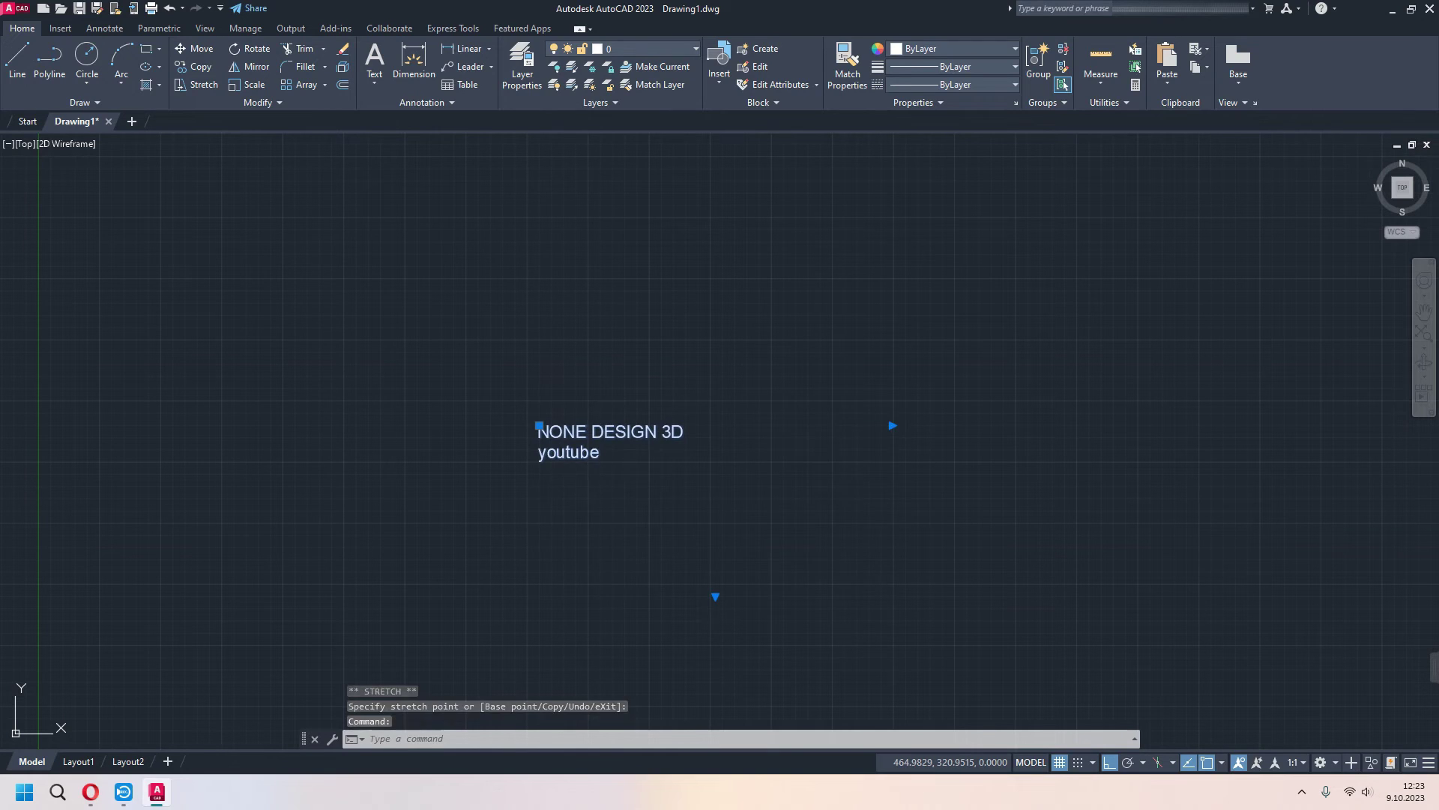
double_click(688, 431)
key(Escape)
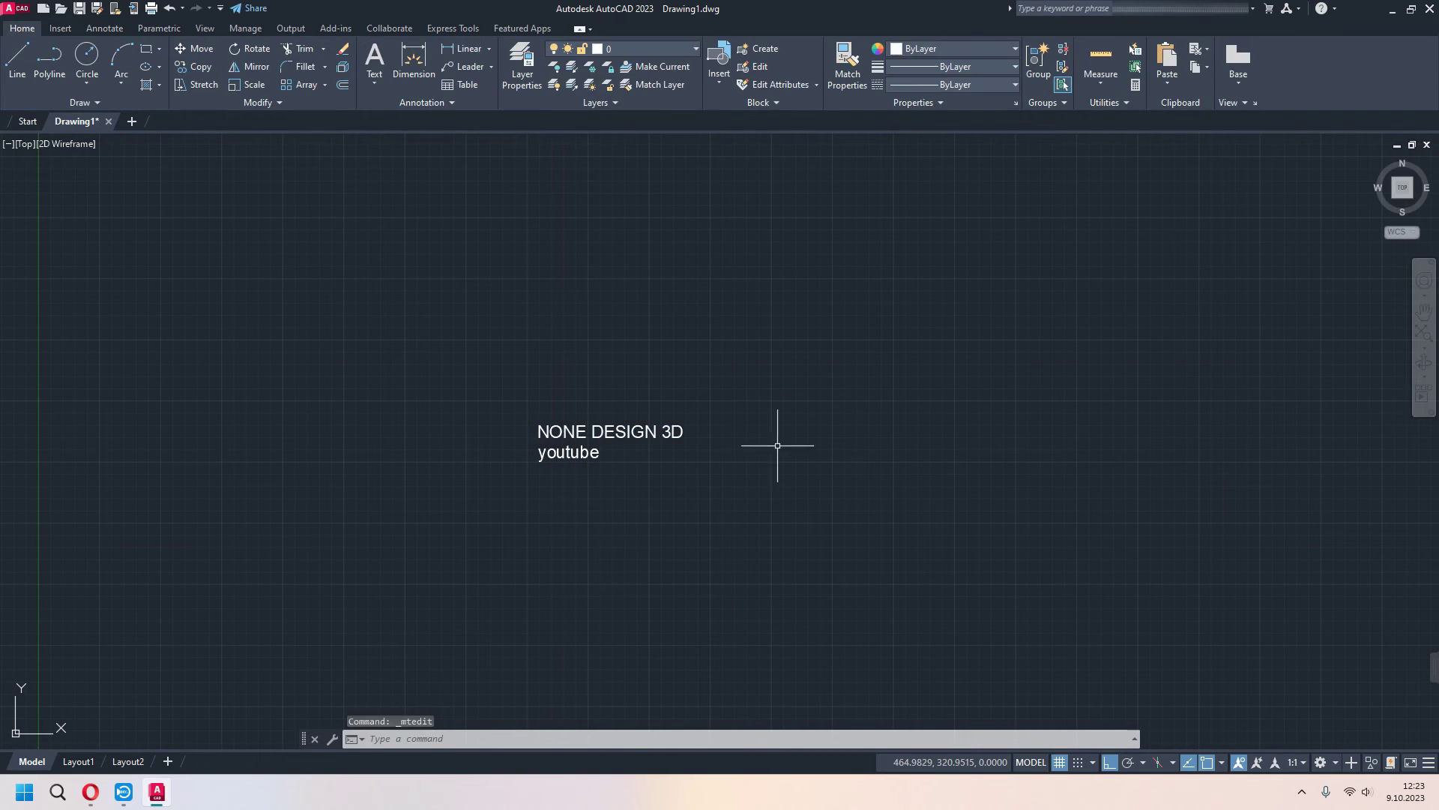
click(818, 383)
click(485, 540)
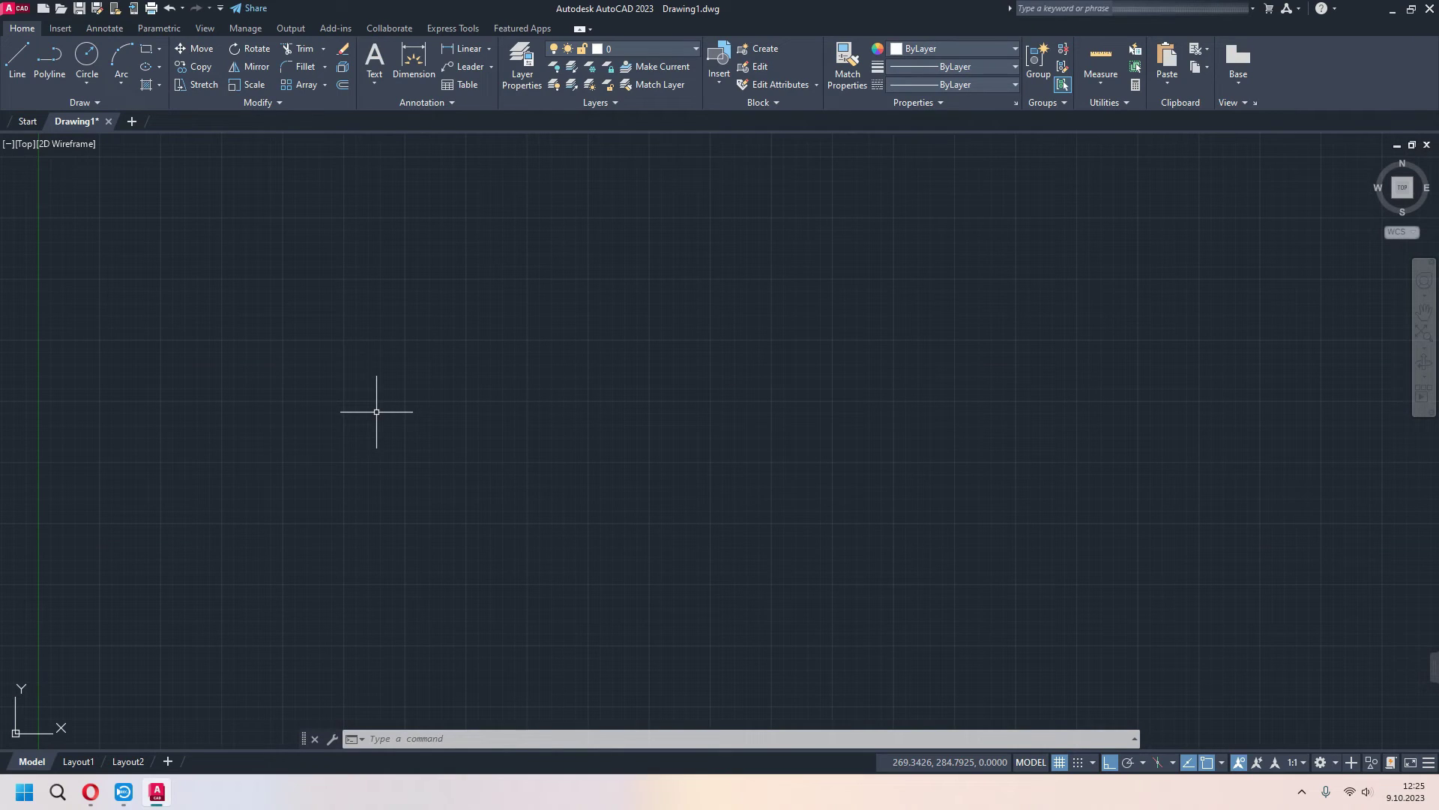
text(DT)
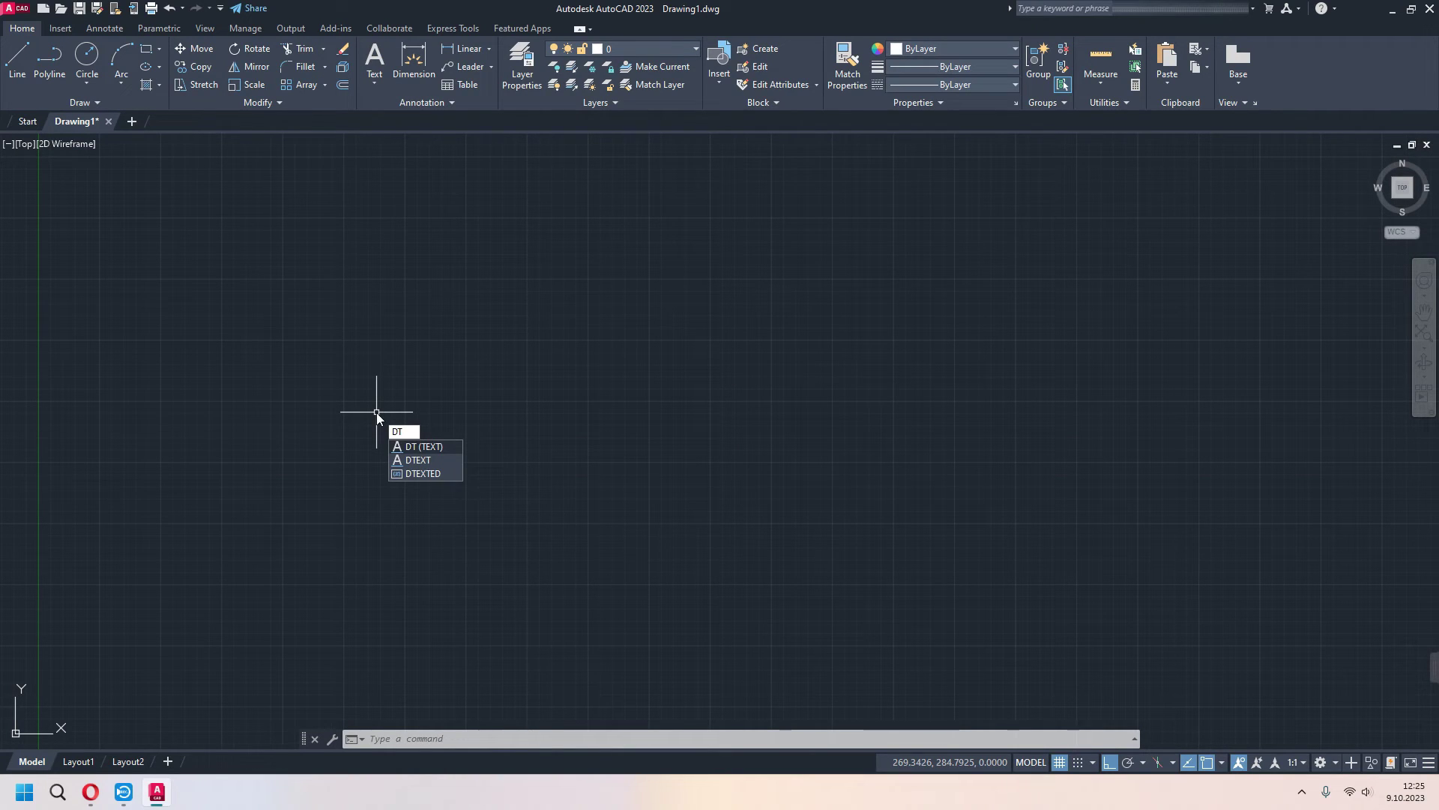
- Create single-line DT text reading NONE DESIGN 3D with a picked height and zero rotation
key(Return)
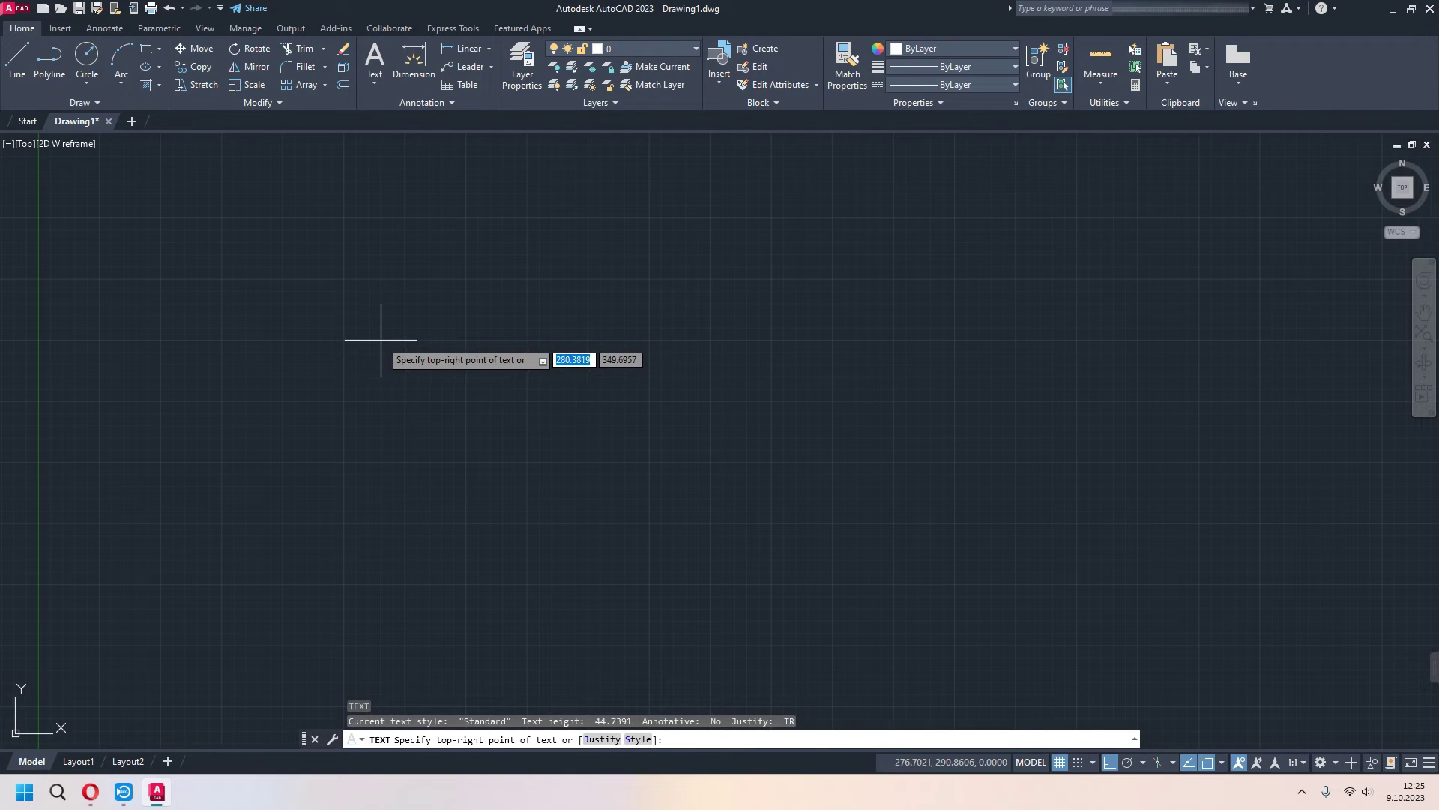
click(381, 340)
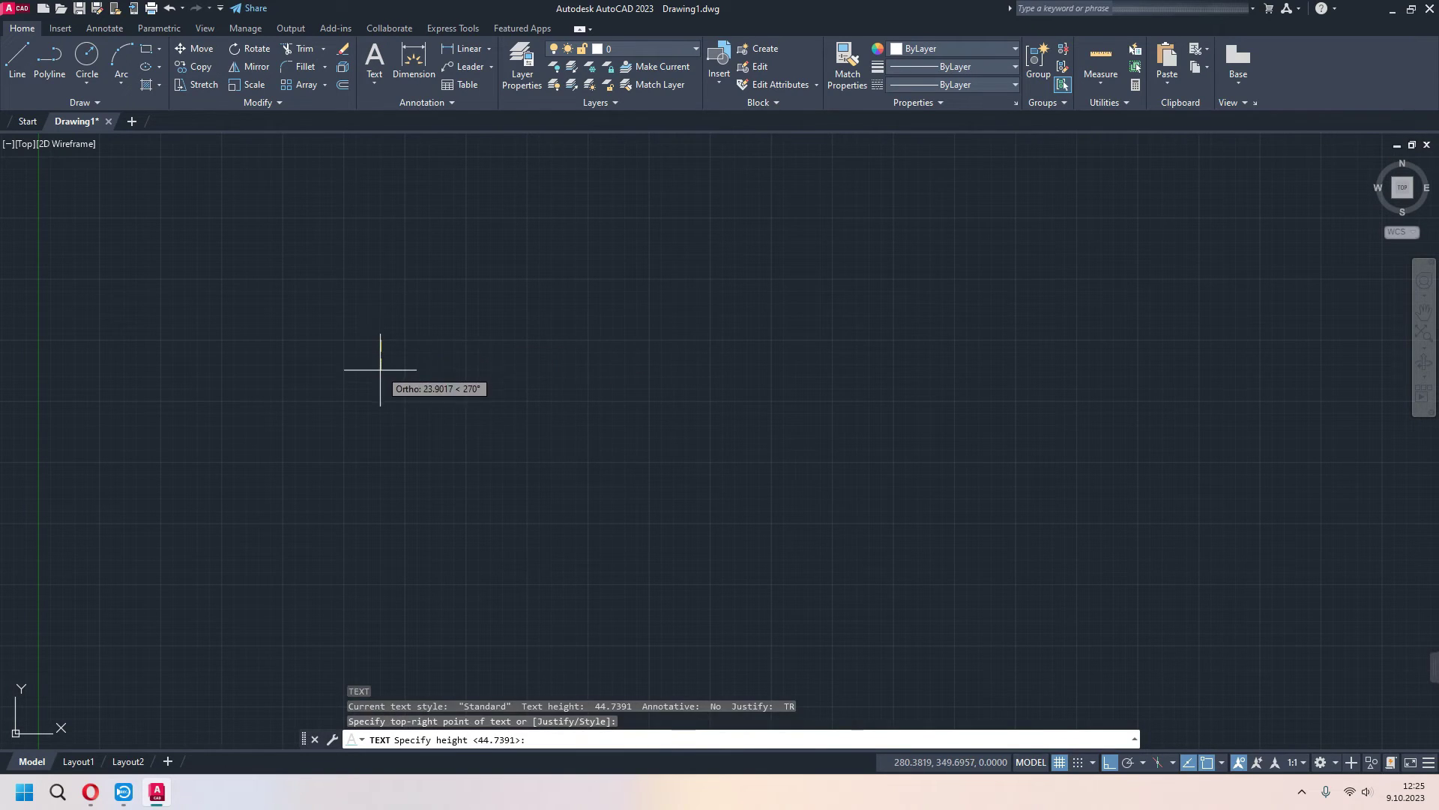
click(380, 475)
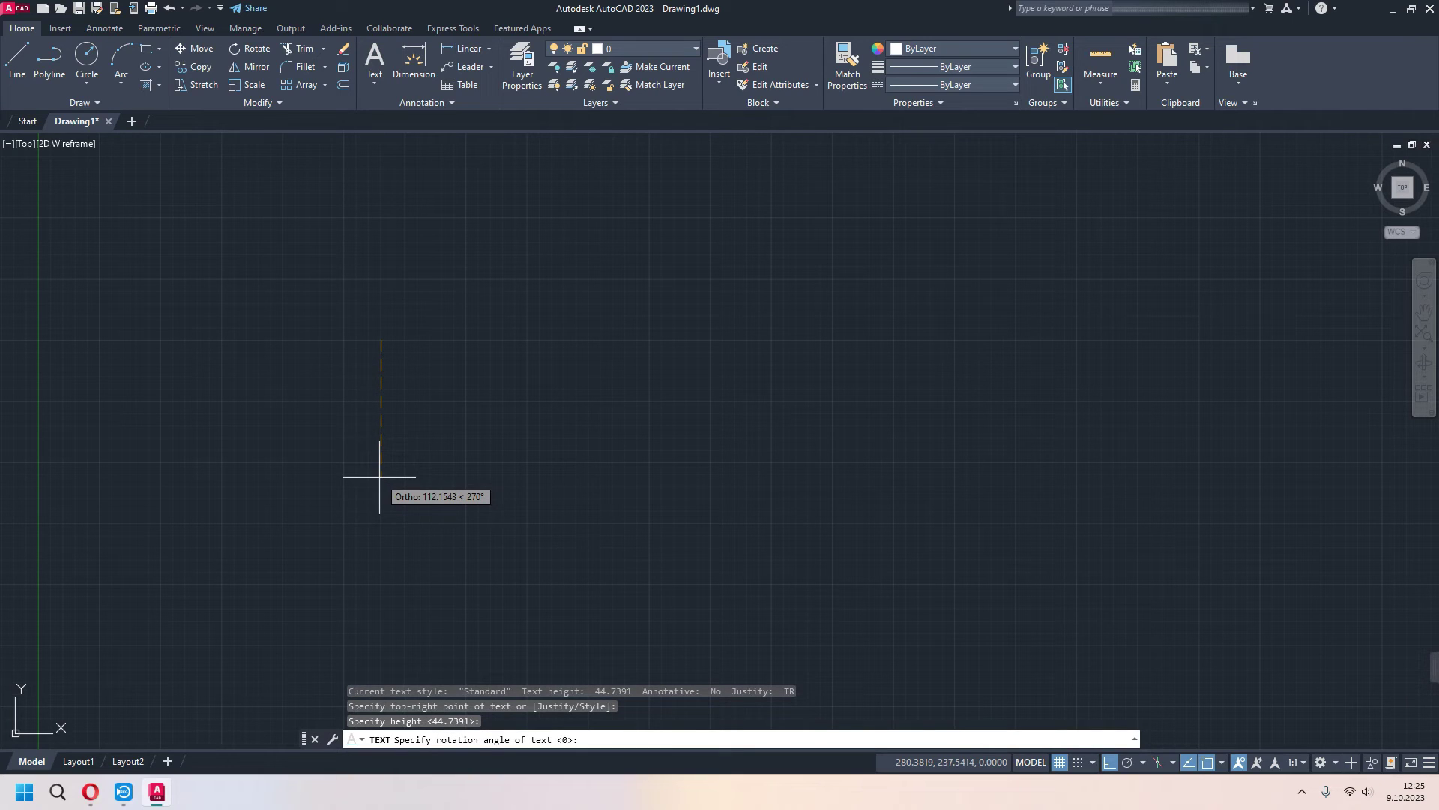
click(799, 475)
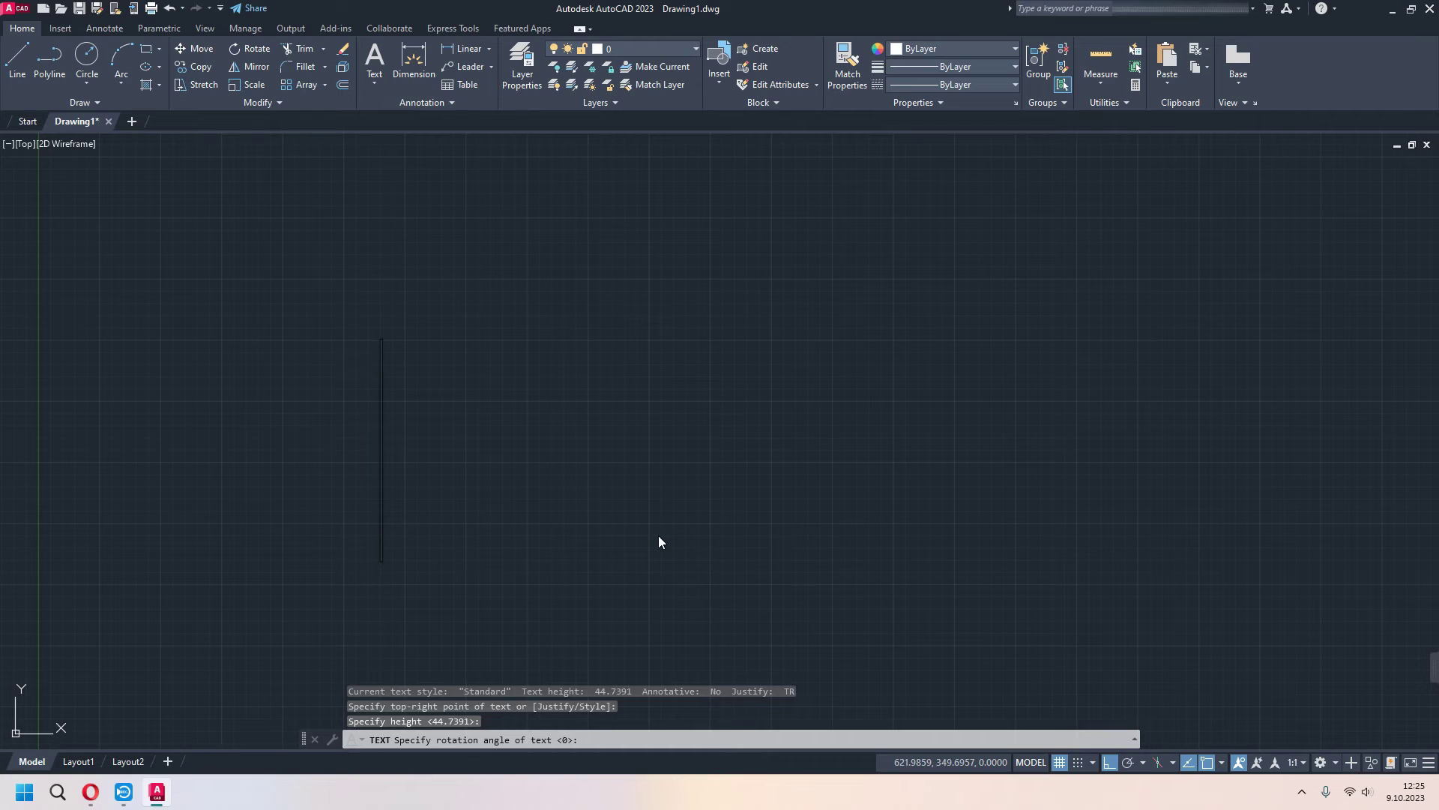
text(NONE)
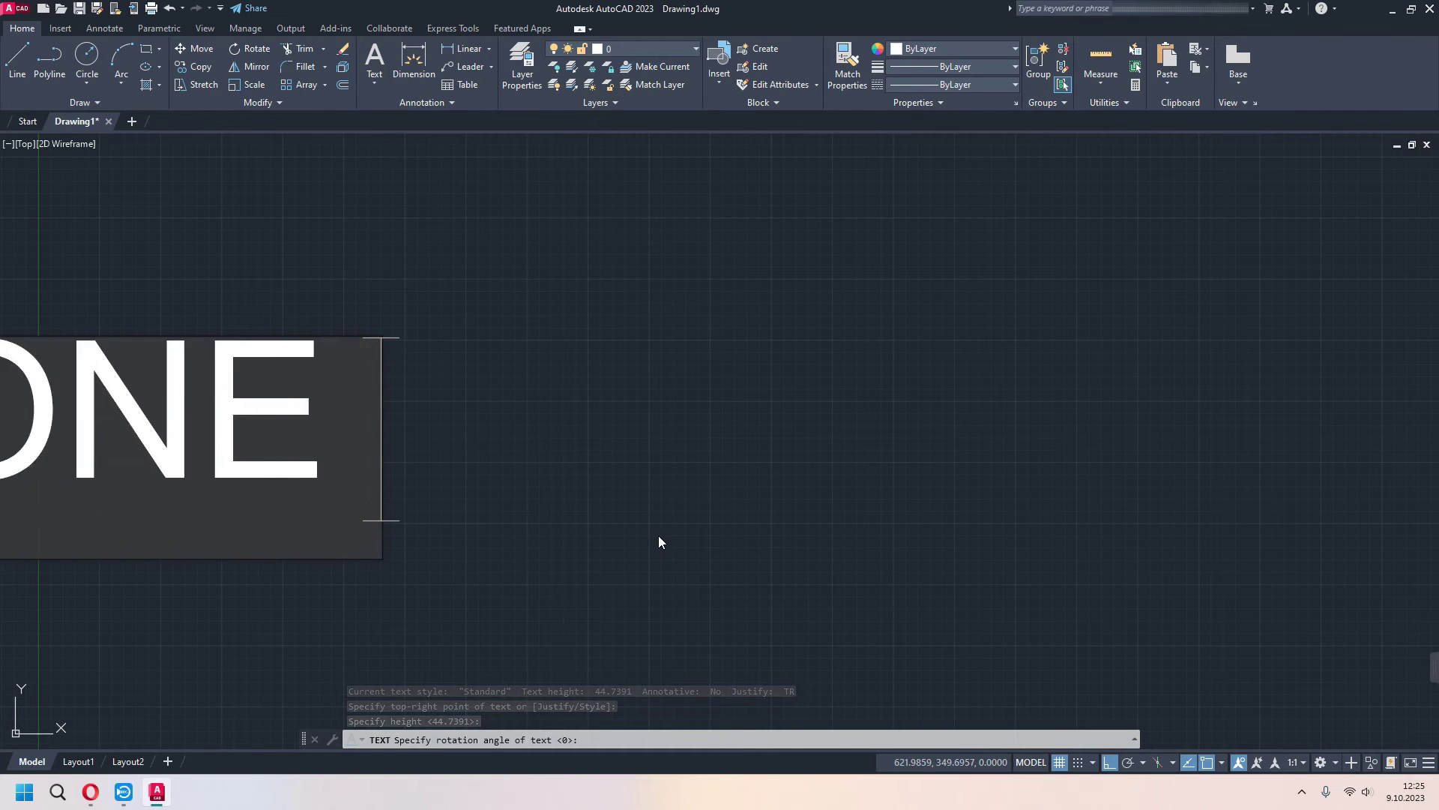
text( DESIGN 3D)
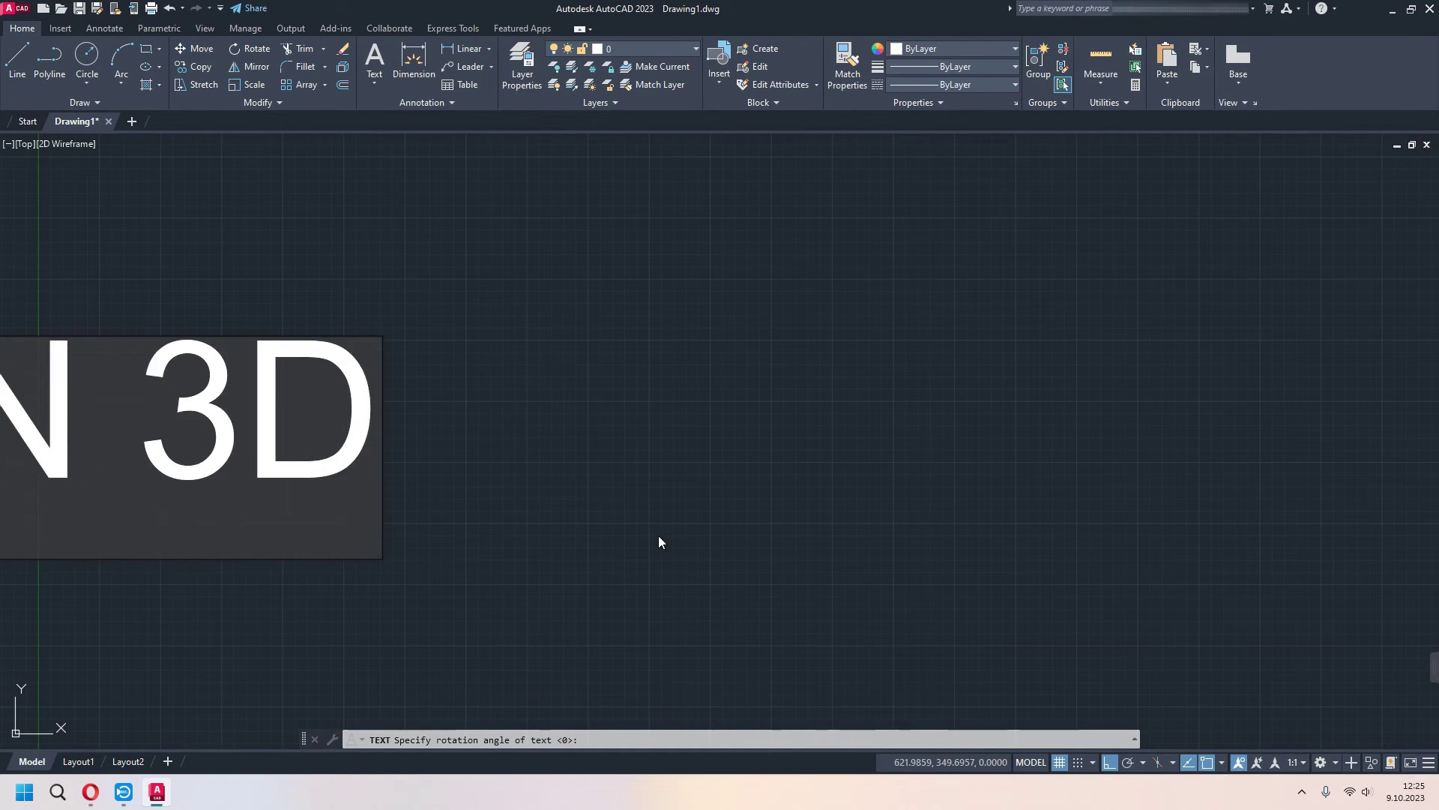
click(644, 304)
click(926, 236)
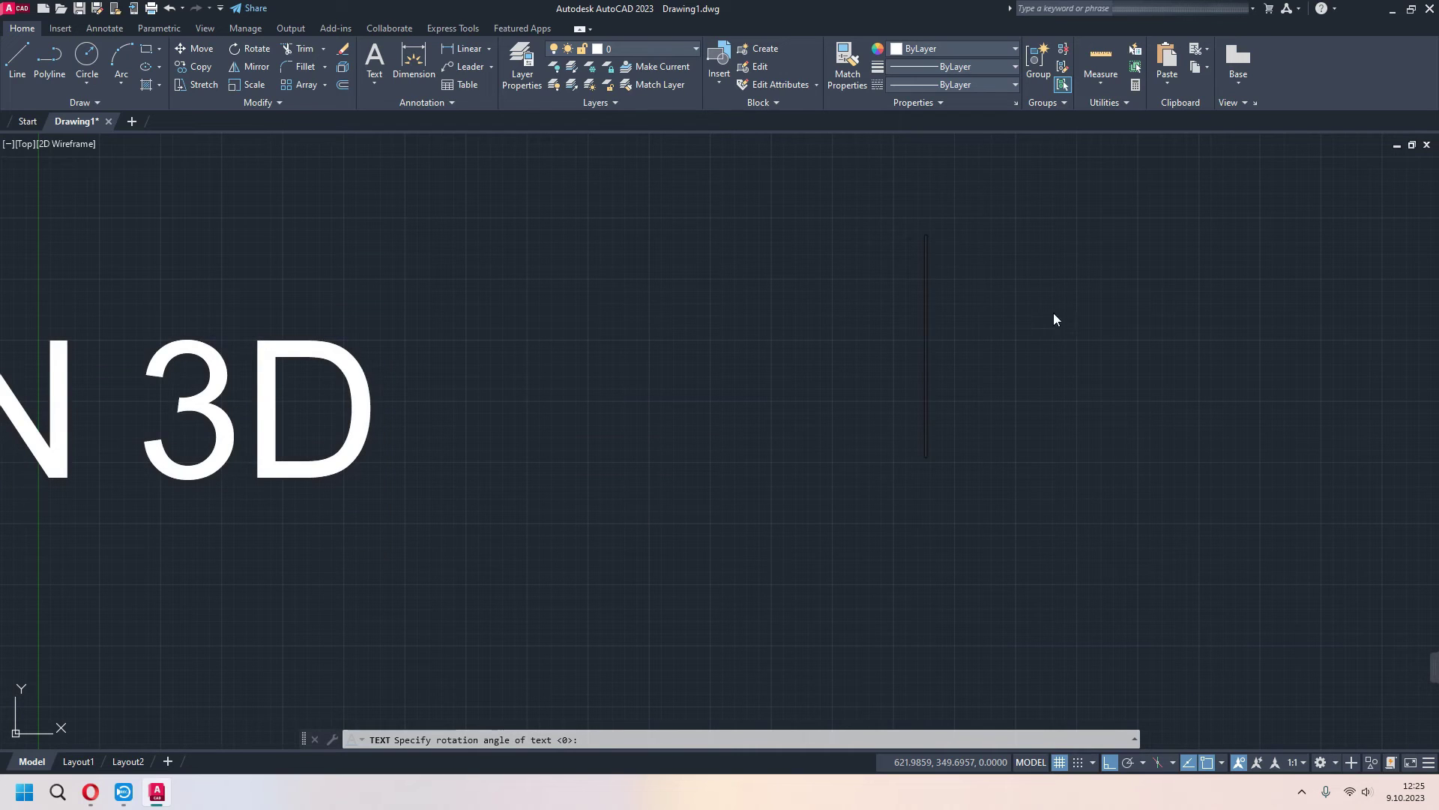
click(973, 210)
click(1062, 459)
key(Escape)
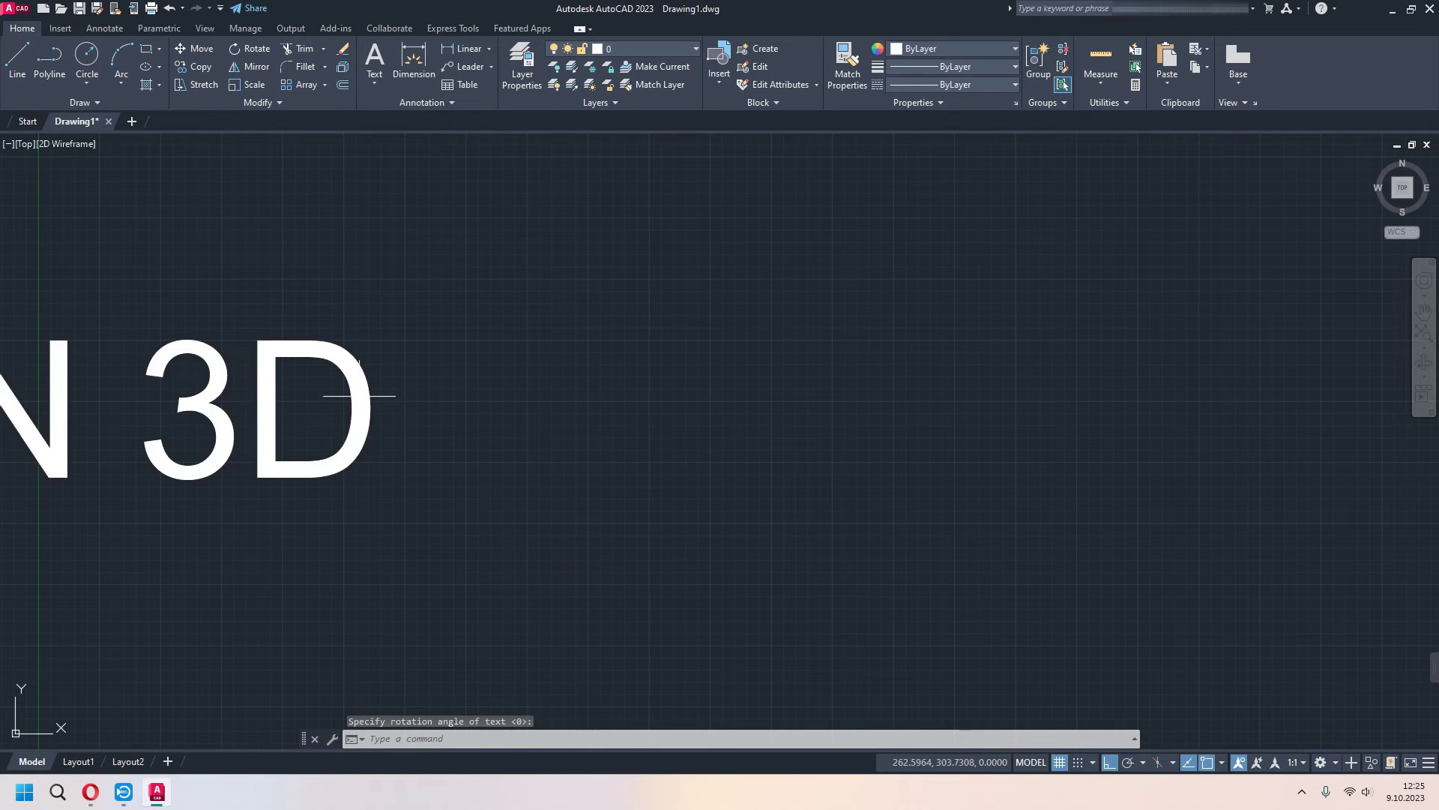
- Move the single-line NONE DESIGN 3D text to a new spot on the right
click(360, 395)
key(Escape)
middle_drag(68, 476, 508, 504)
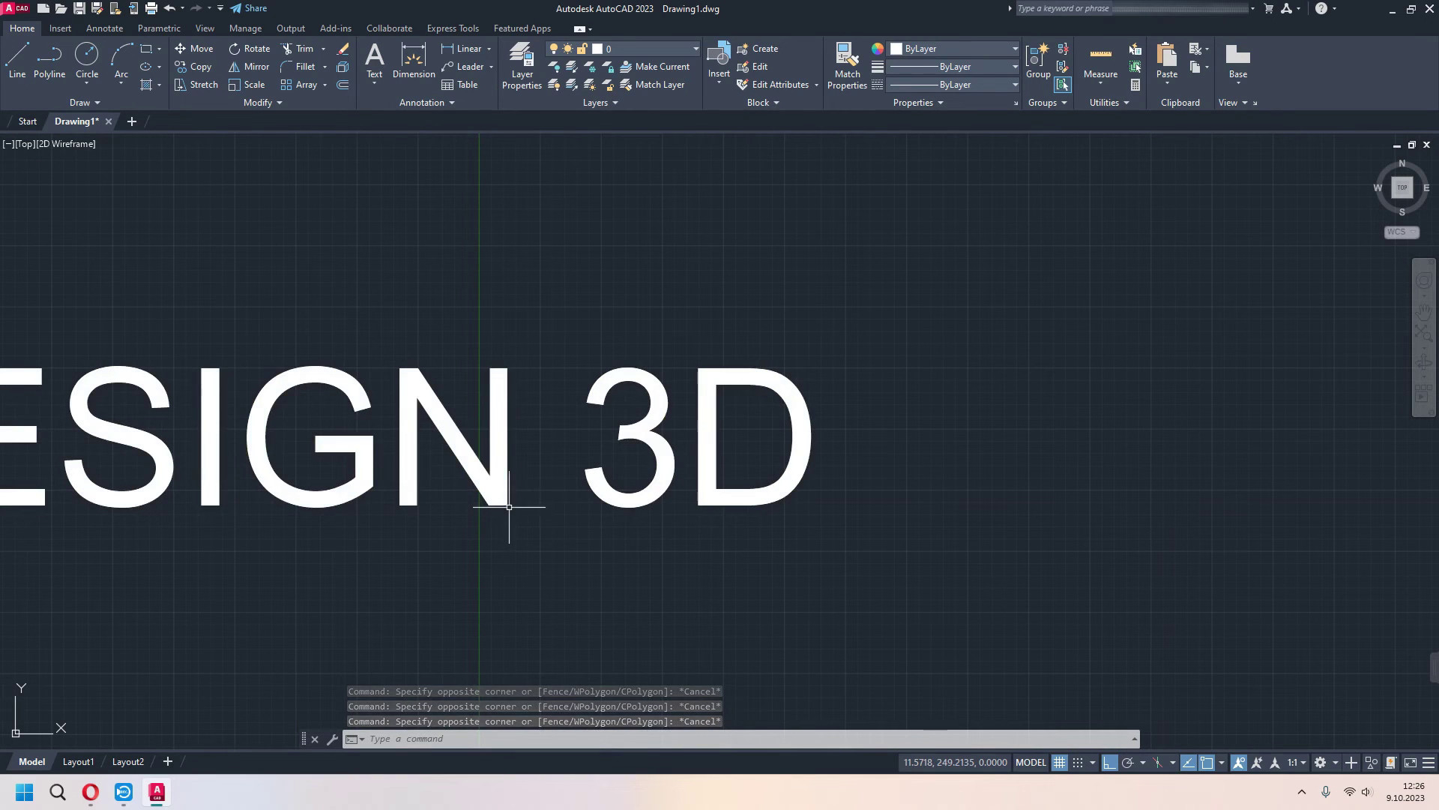
click(510, 492)
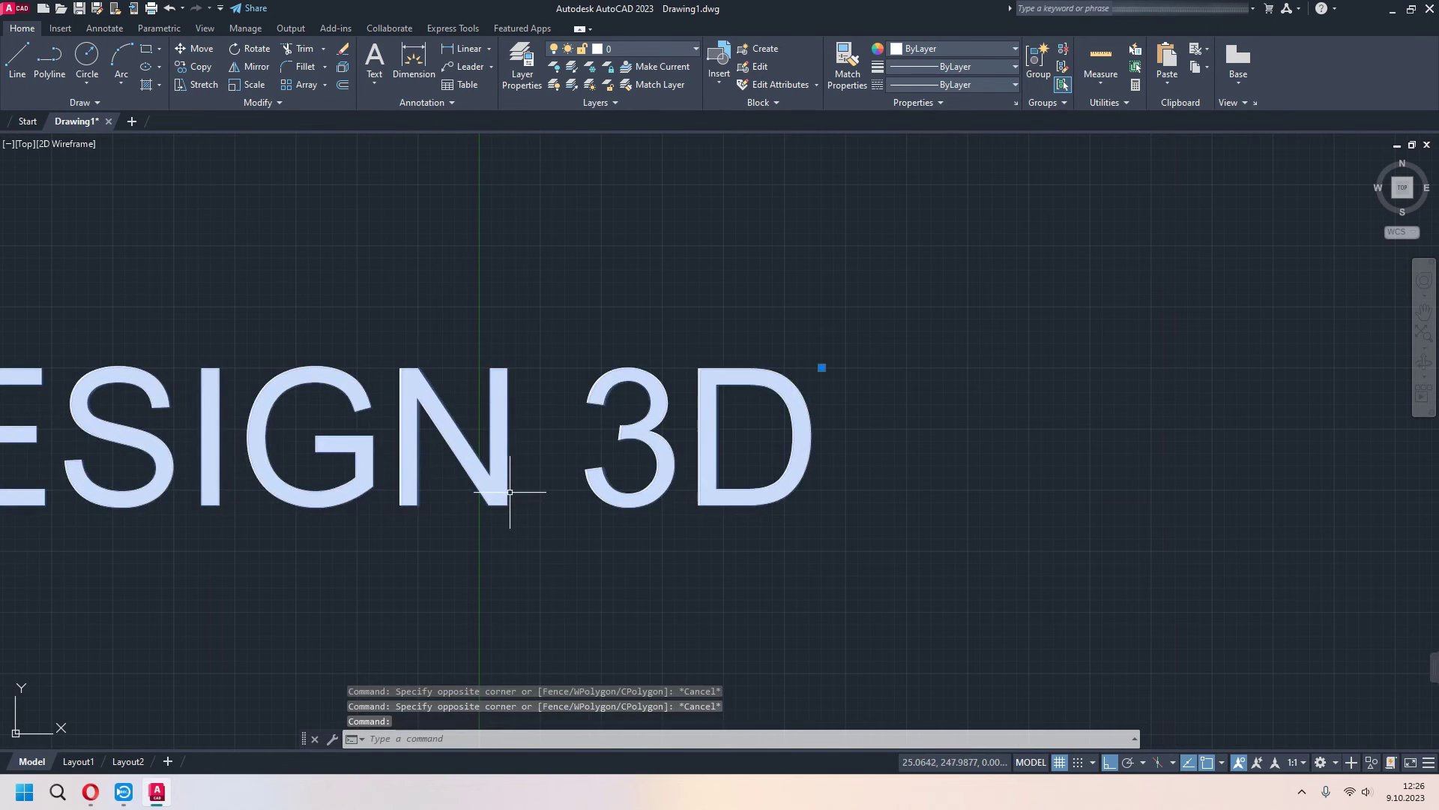
scroll(517, 492, down, 1)
scroll(653, 498, down, 3)
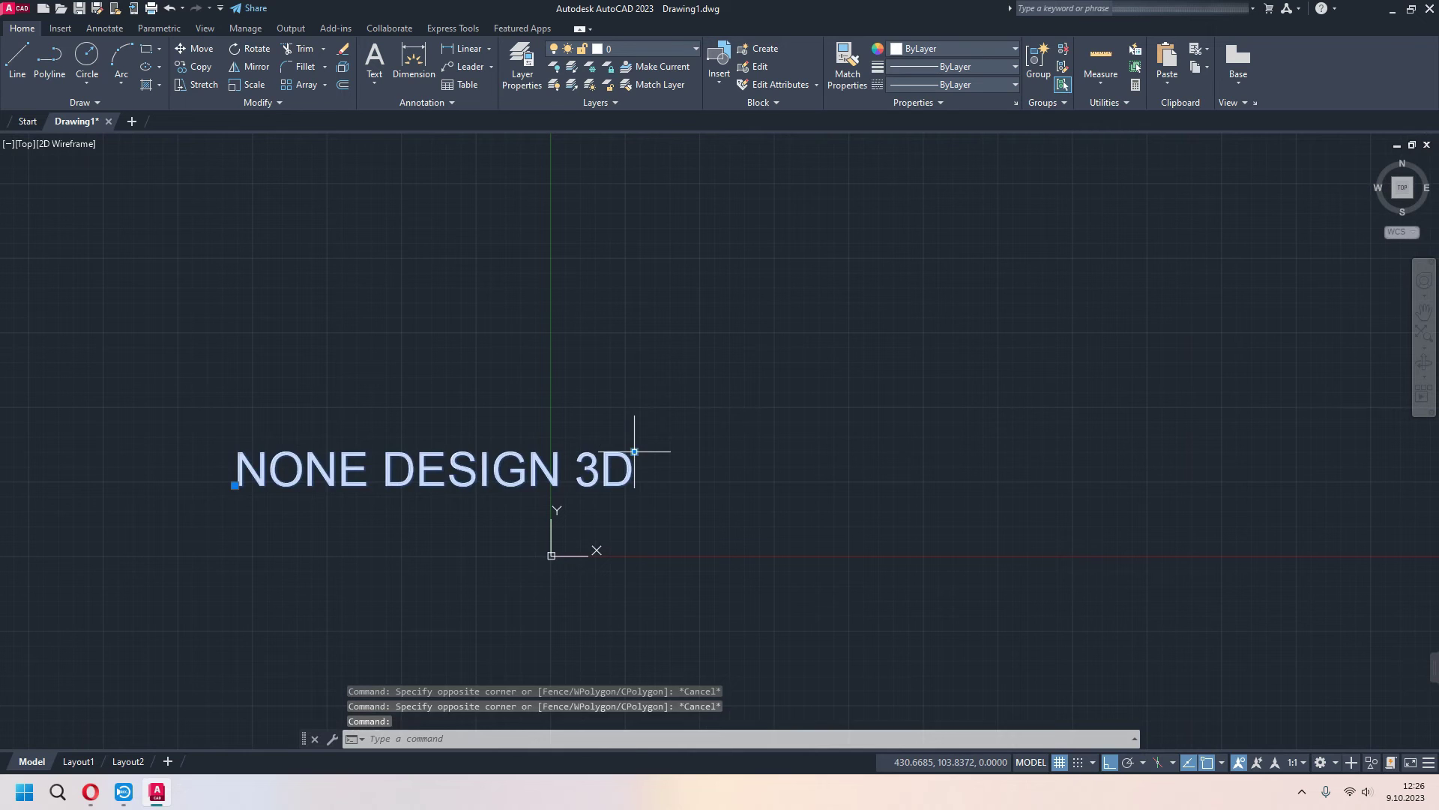
click(634, 451)
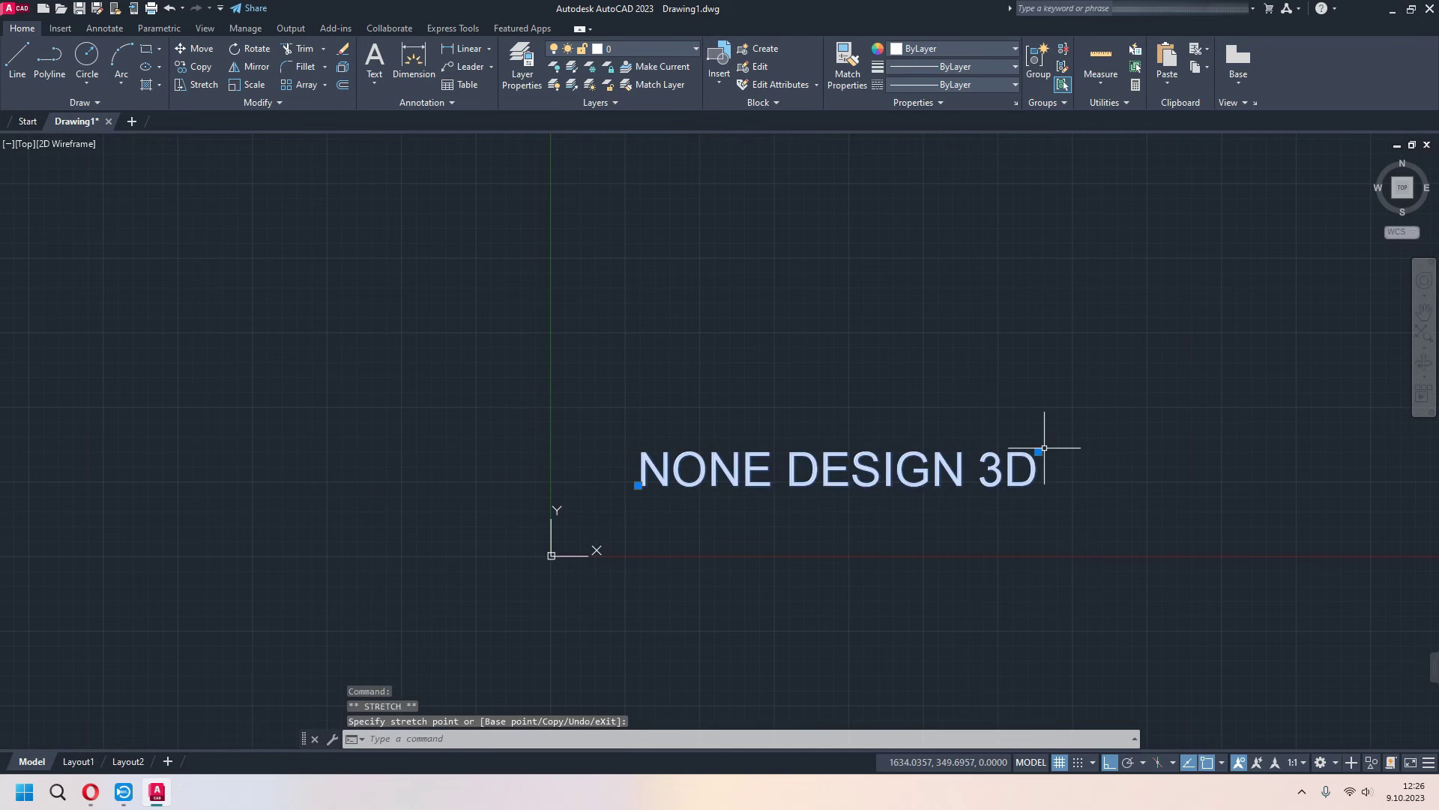
click(1043, 362)
- Delete the single-line NONE DESIGN 3D text, leaving the drawing empty
mouse_move(1067, 406)
middle_down()
mouse_move(835, 475)
mouse_move(894, 480)
middle_up()
click(835, 475)
key(Escape)
key(Escape)
scroll(873, 476, up, 2)
click(840, 382)
key(Delete)
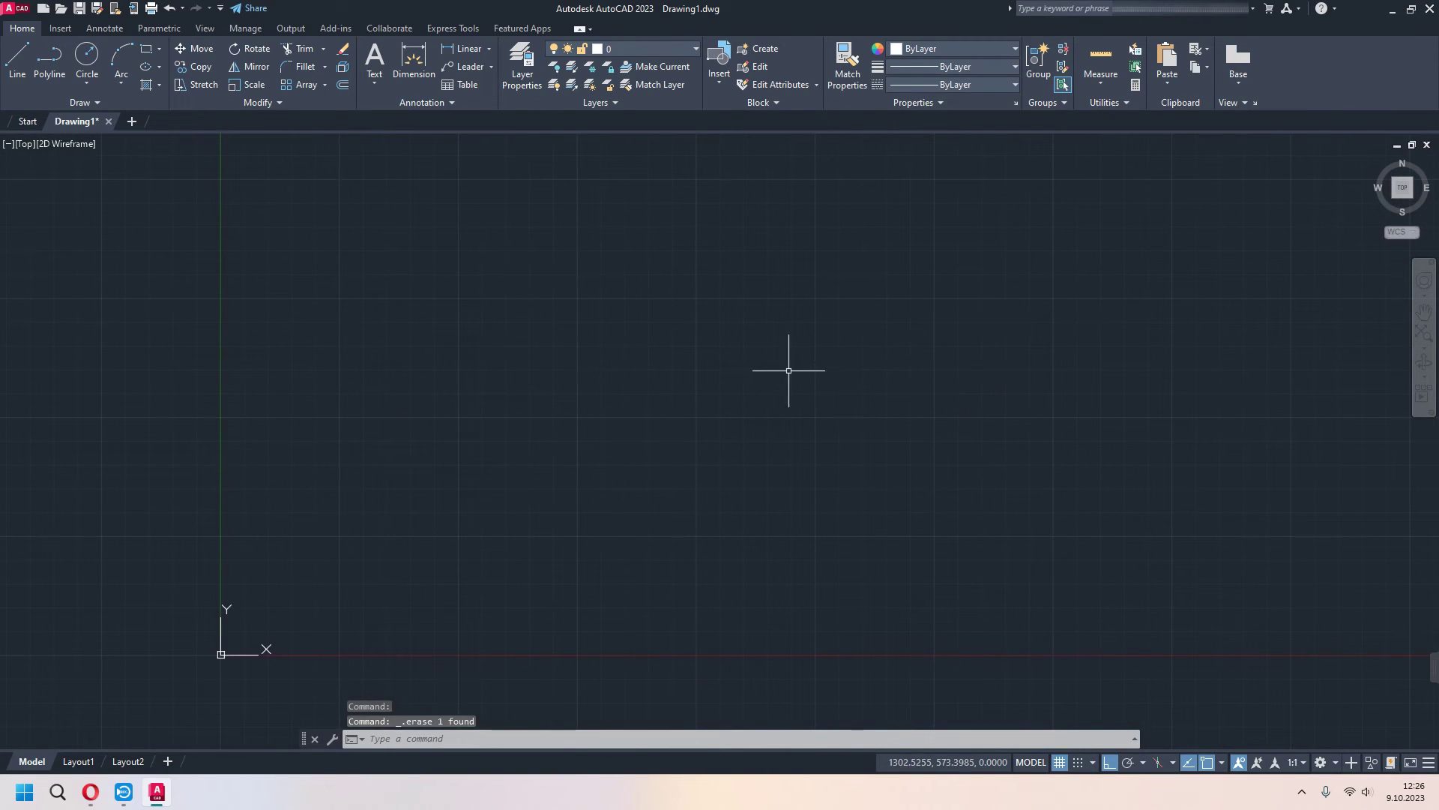
text(DT)
key(Return)
scroll(783, 375, down, 2)
middle_drag(787, 378, 744, 475)
click(757, 347)
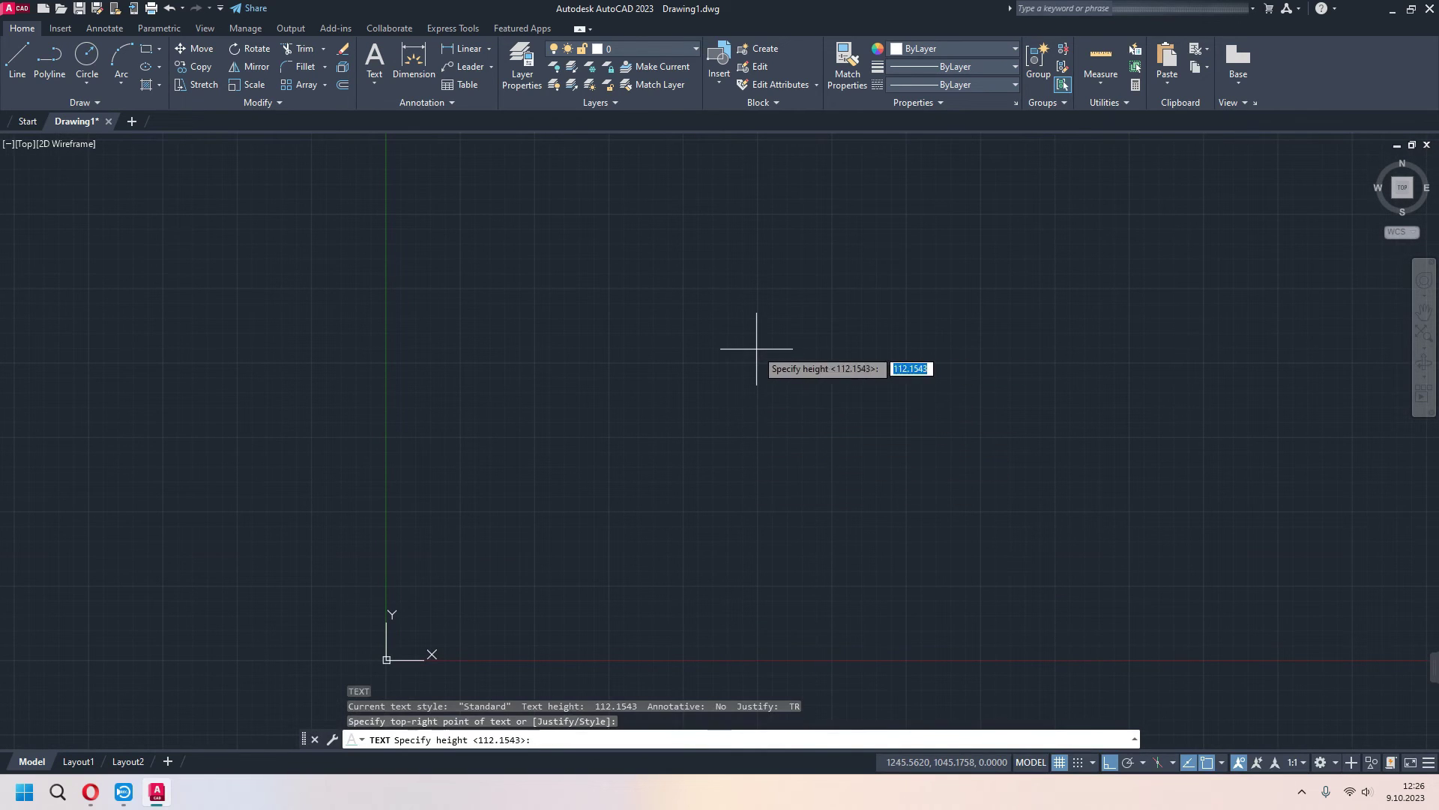
key(Return)
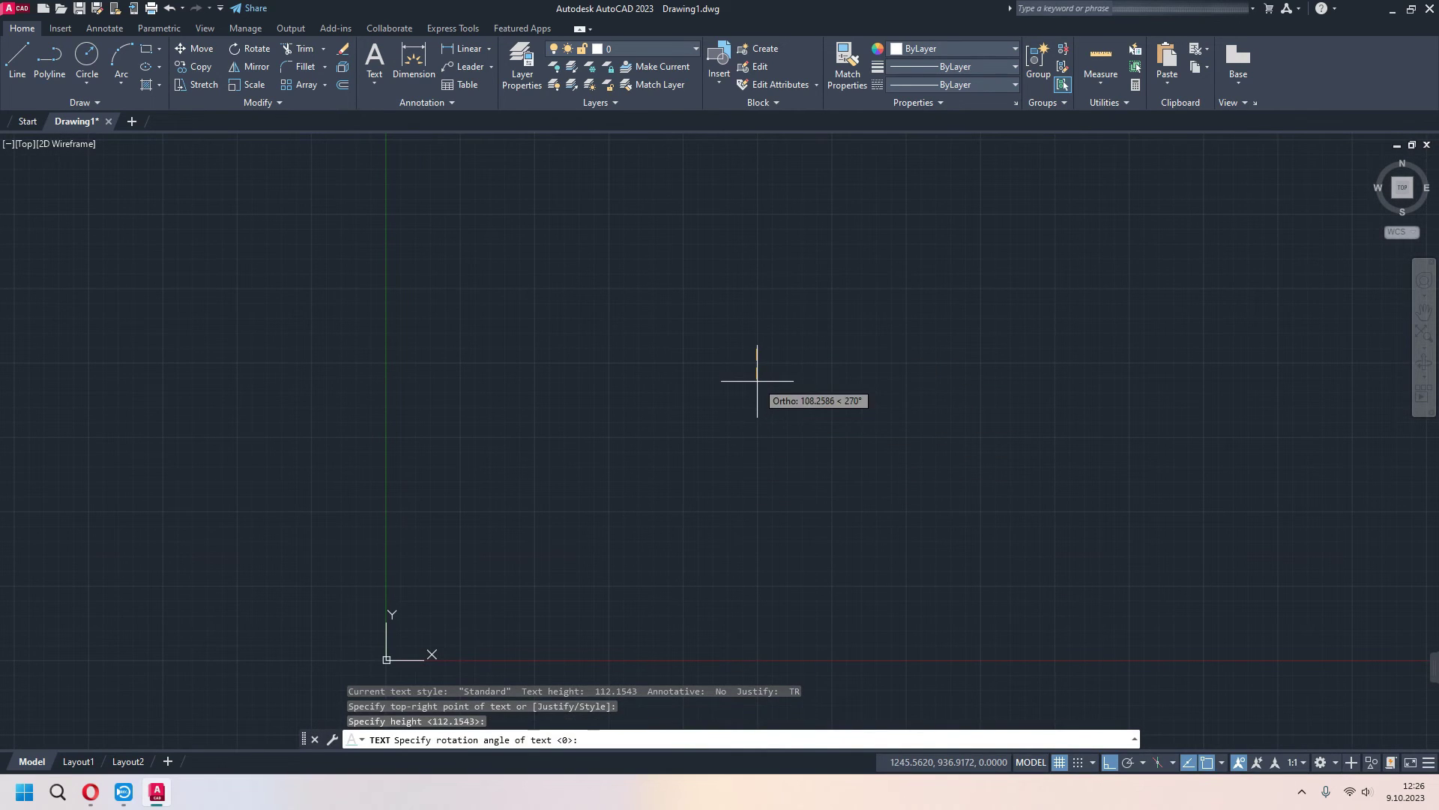
key(Return)
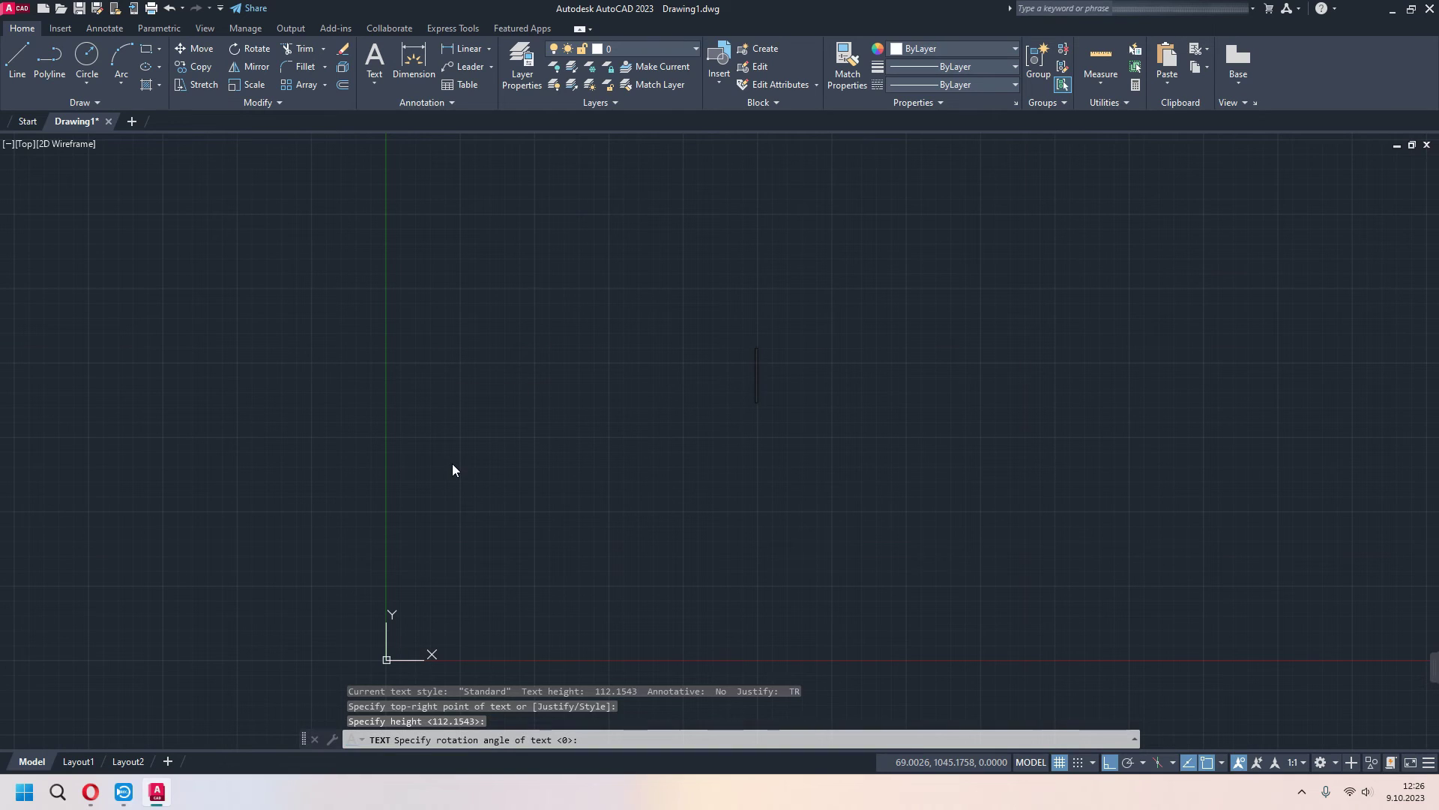
text(YOUTU)
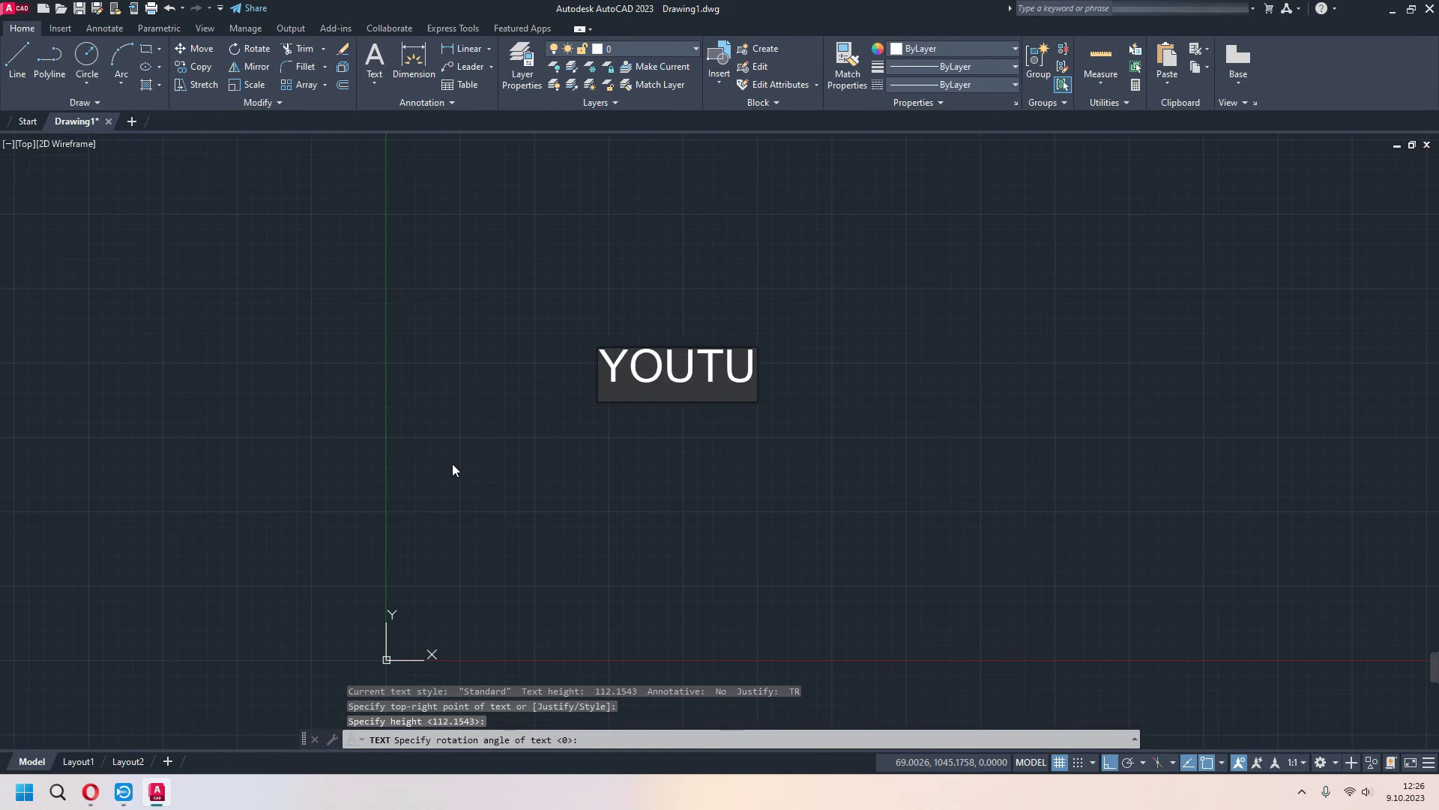
text(BE)
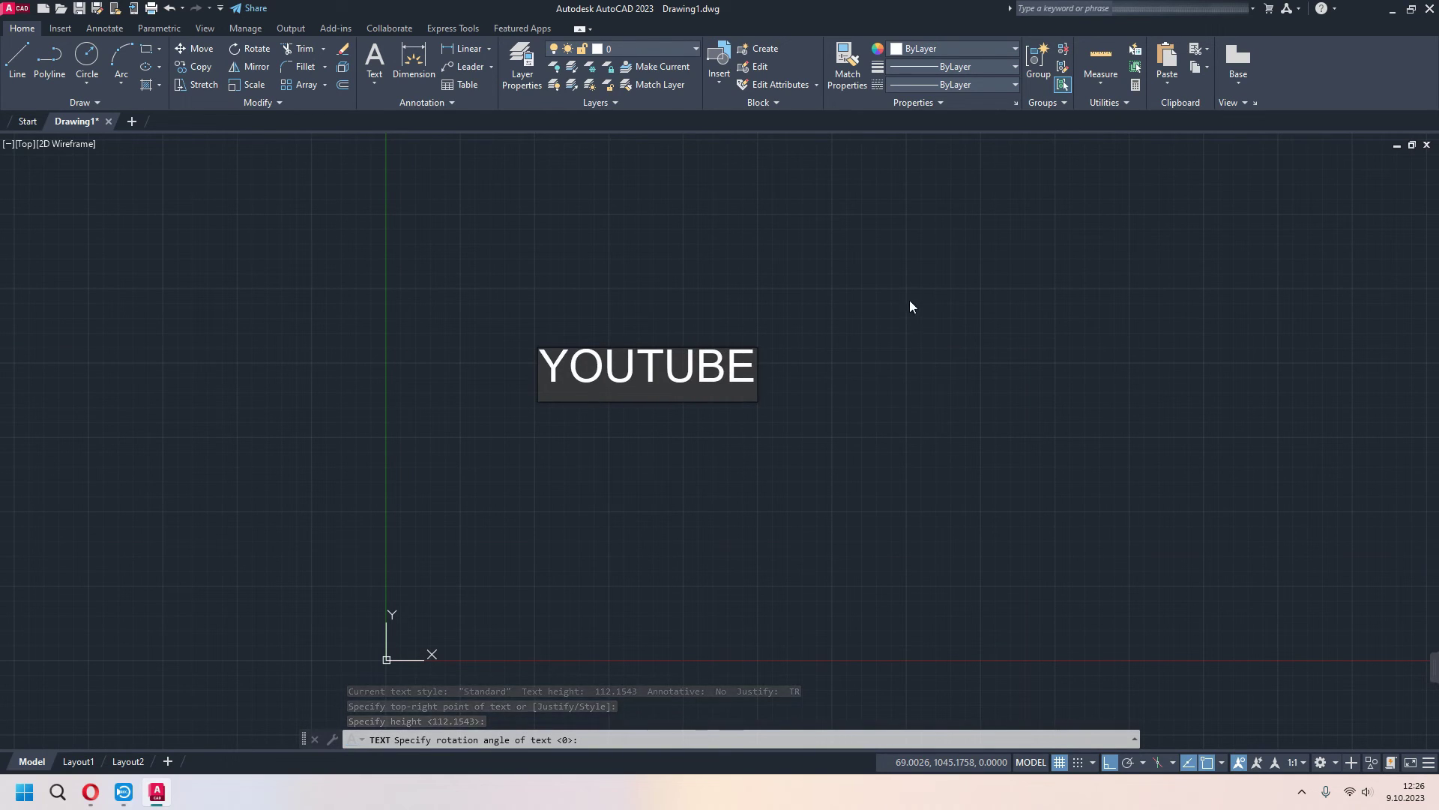
click(910, 296)
click(1027, 423)
click(811, 541)
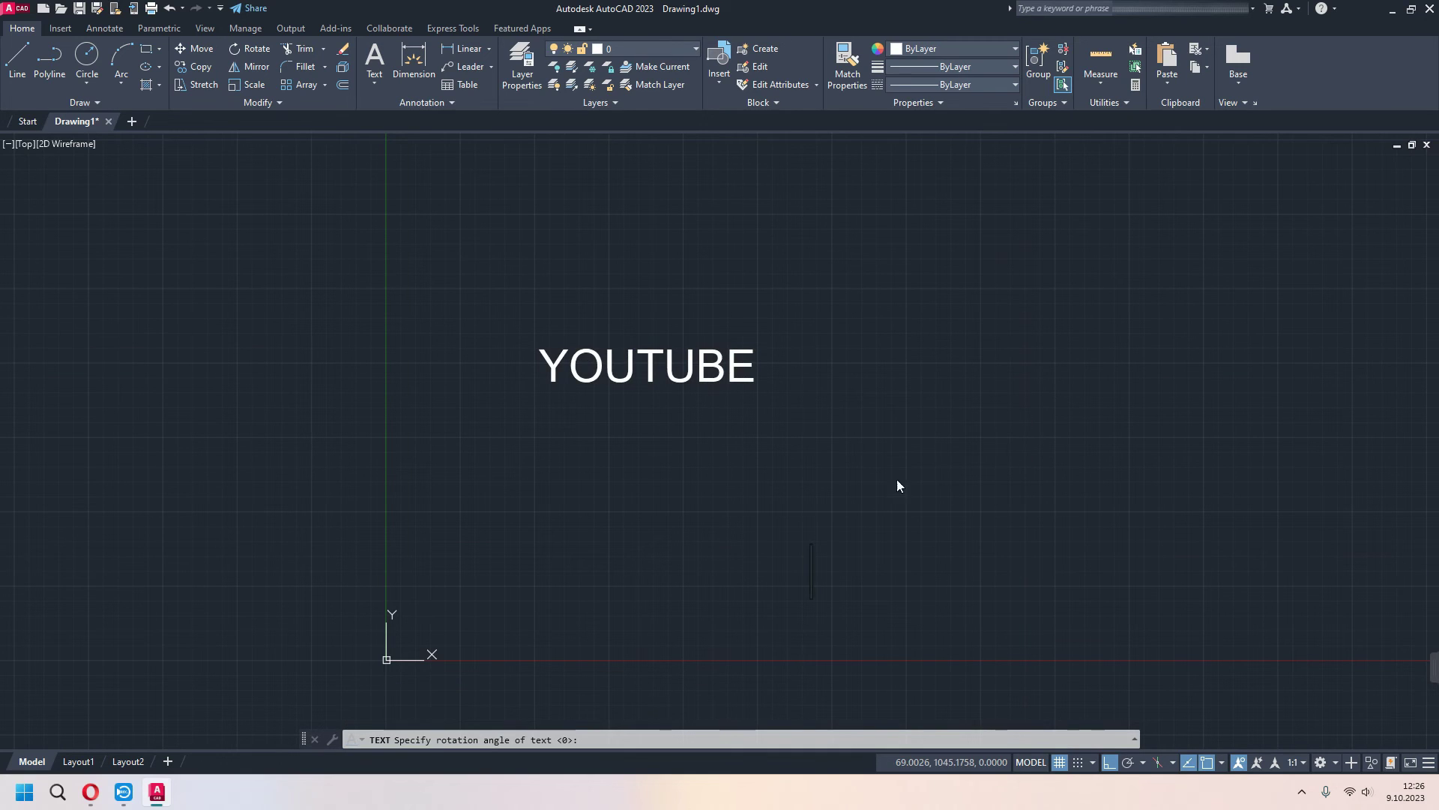
key(Escape)
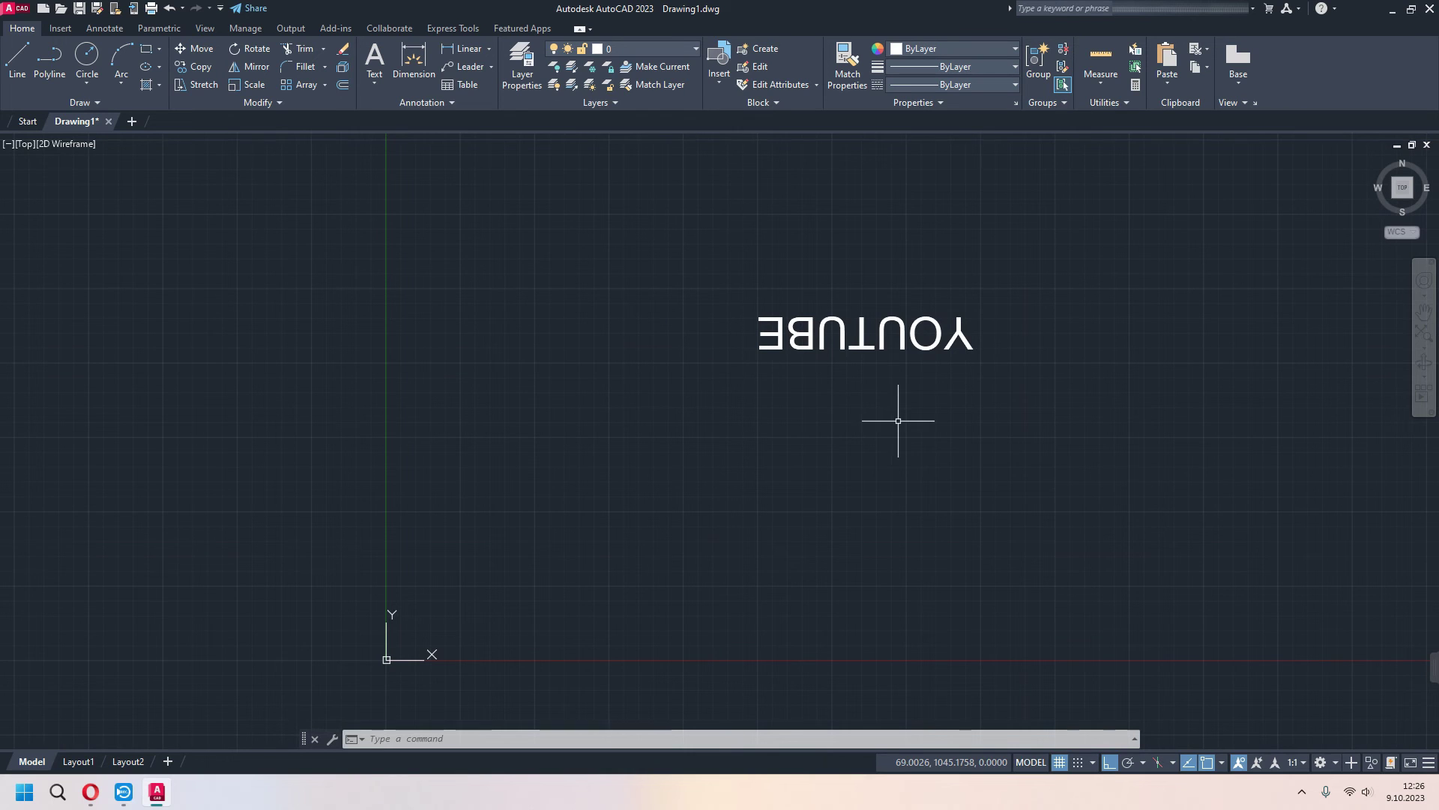
middle_drag(892, 412, 771, 443)
click(883, 306)
click(608, 423)
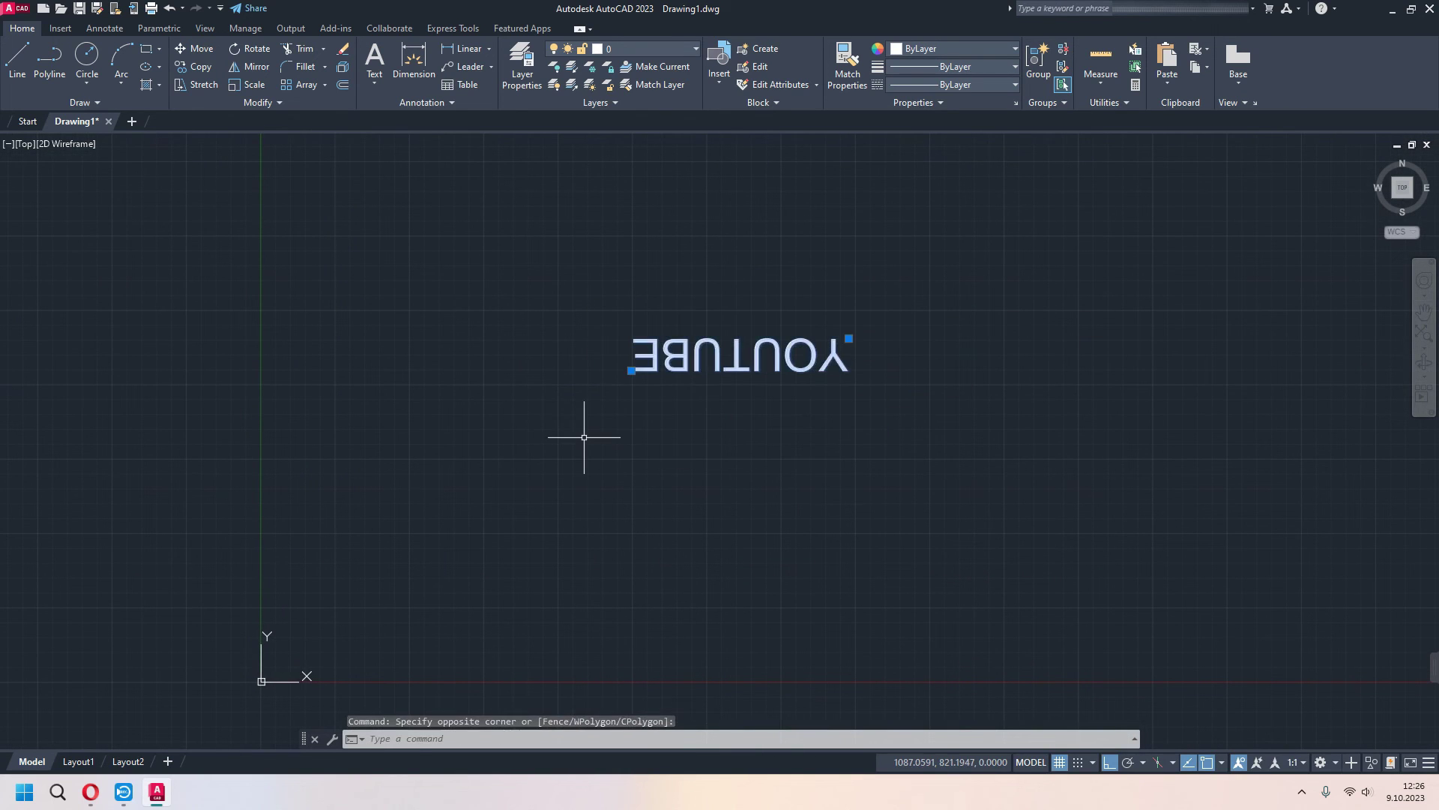
key(Delete)
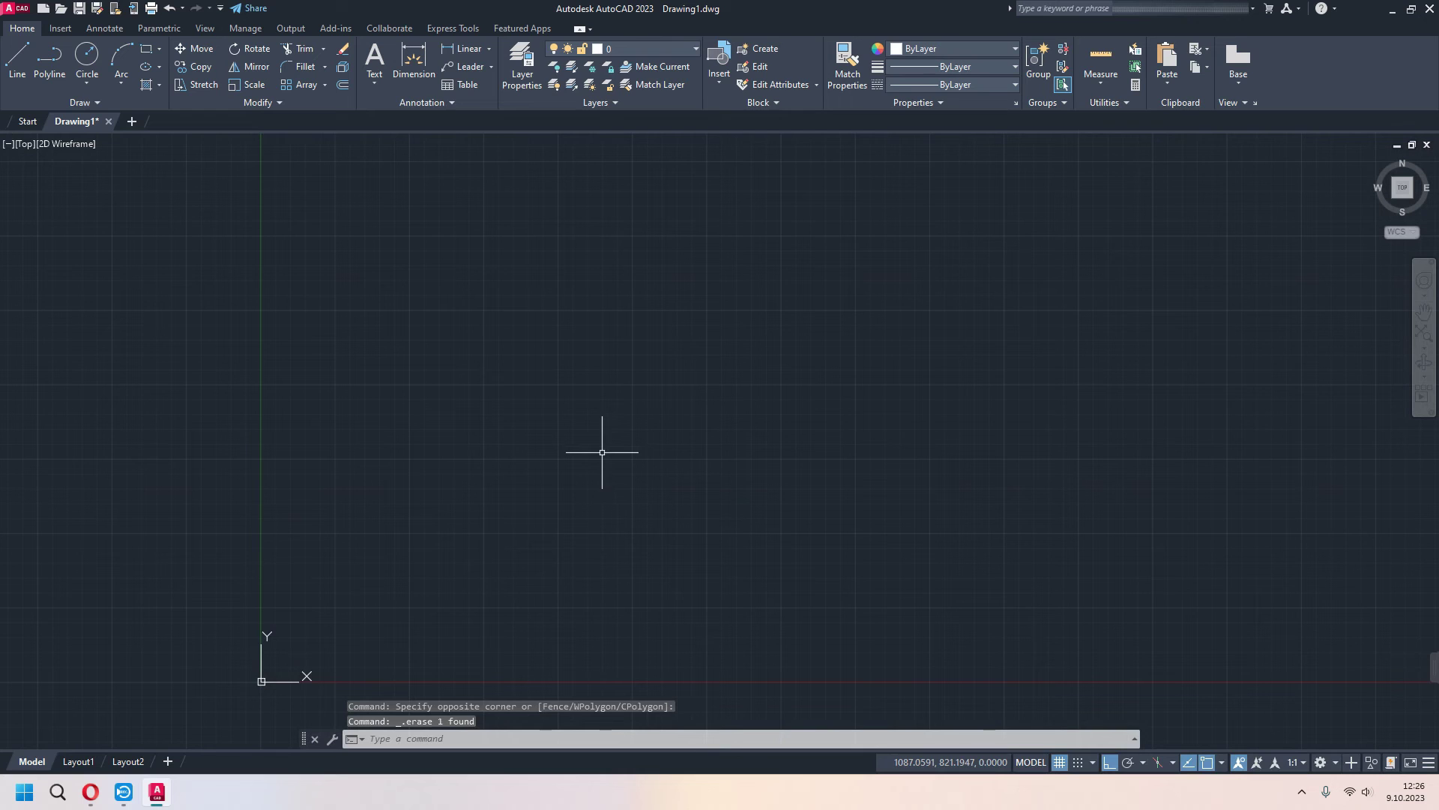
- Create a new multiline text box reading NONE DESIGN 3D
text(t)
key(Return)
click(453, 294)
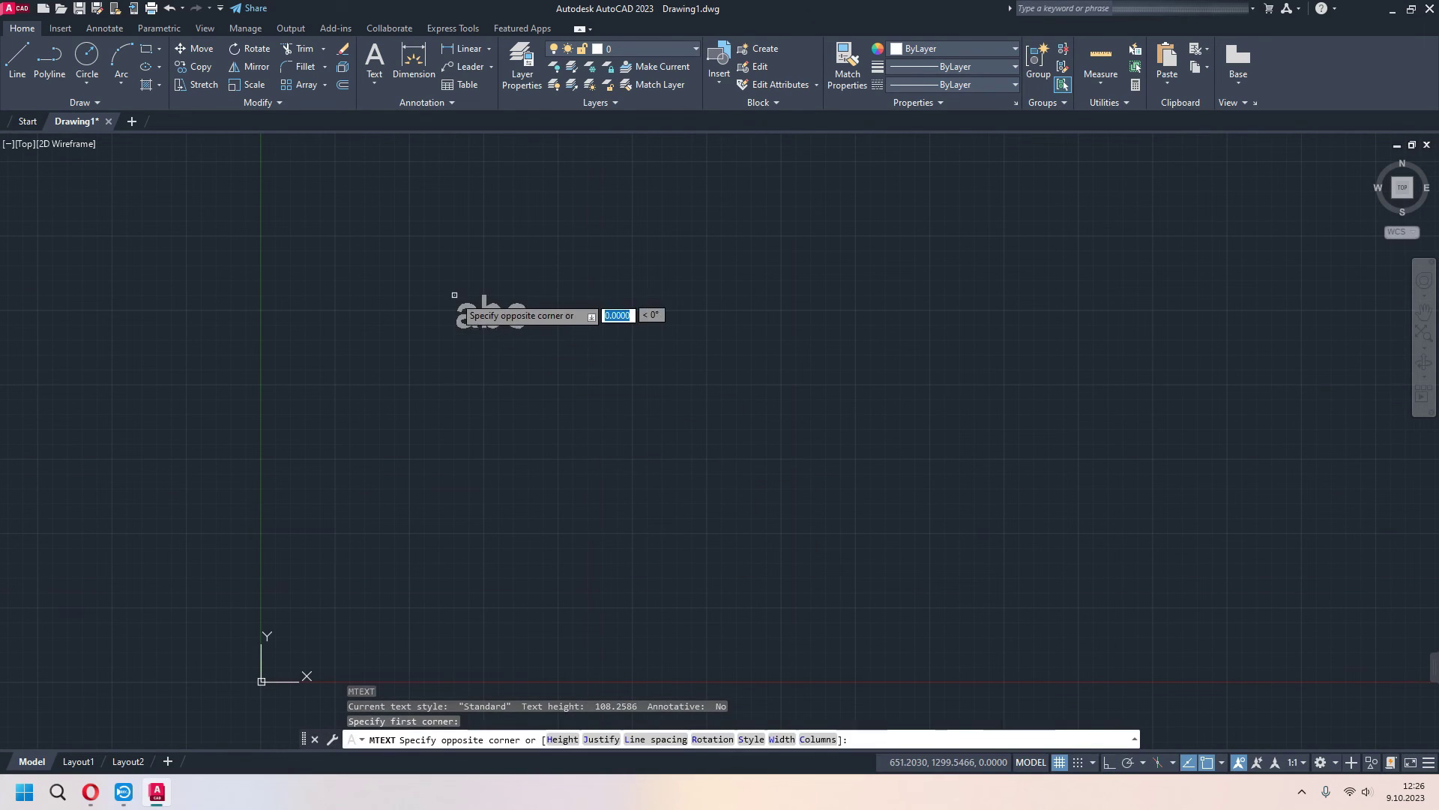
click(901, 452)
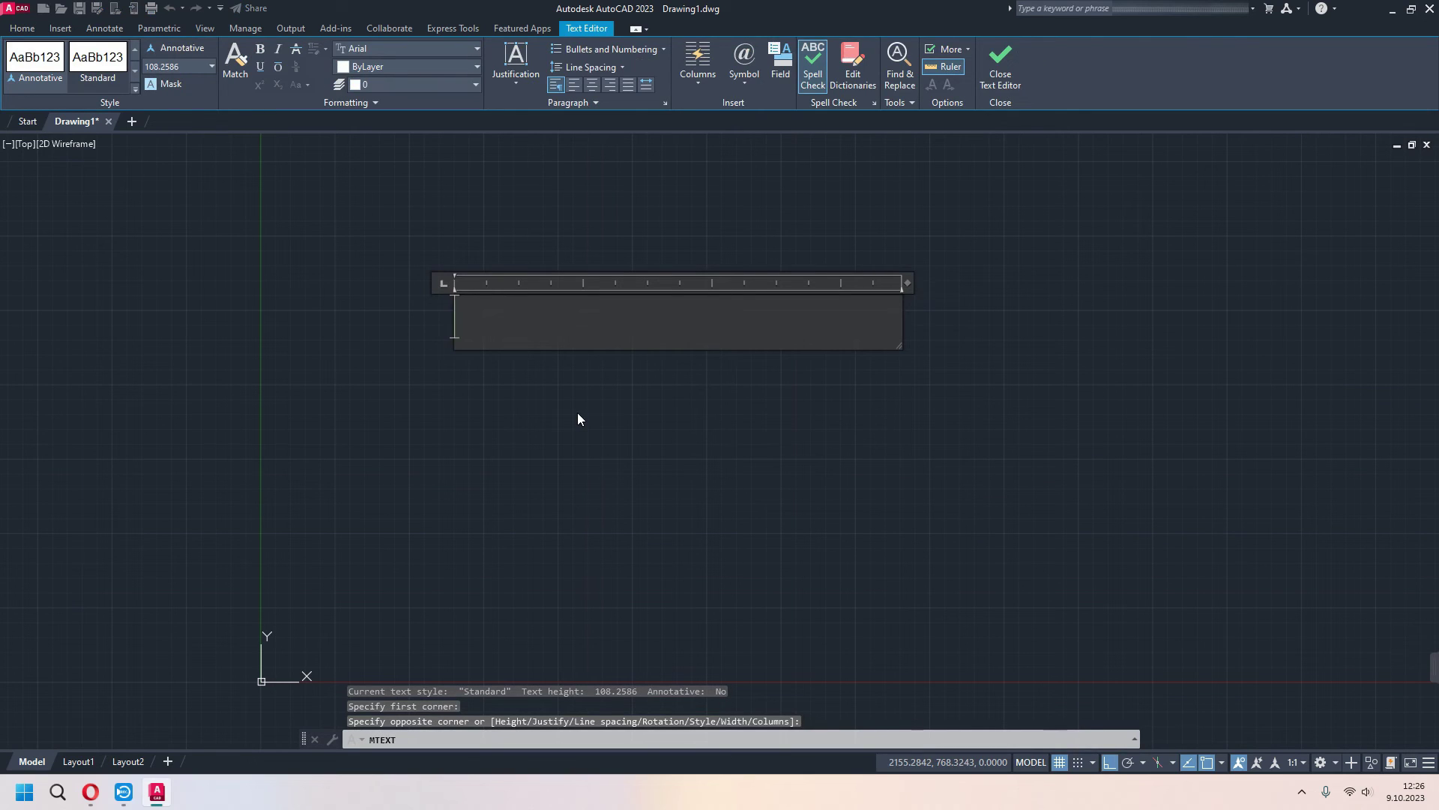
text(NONE DESIGN 3D)
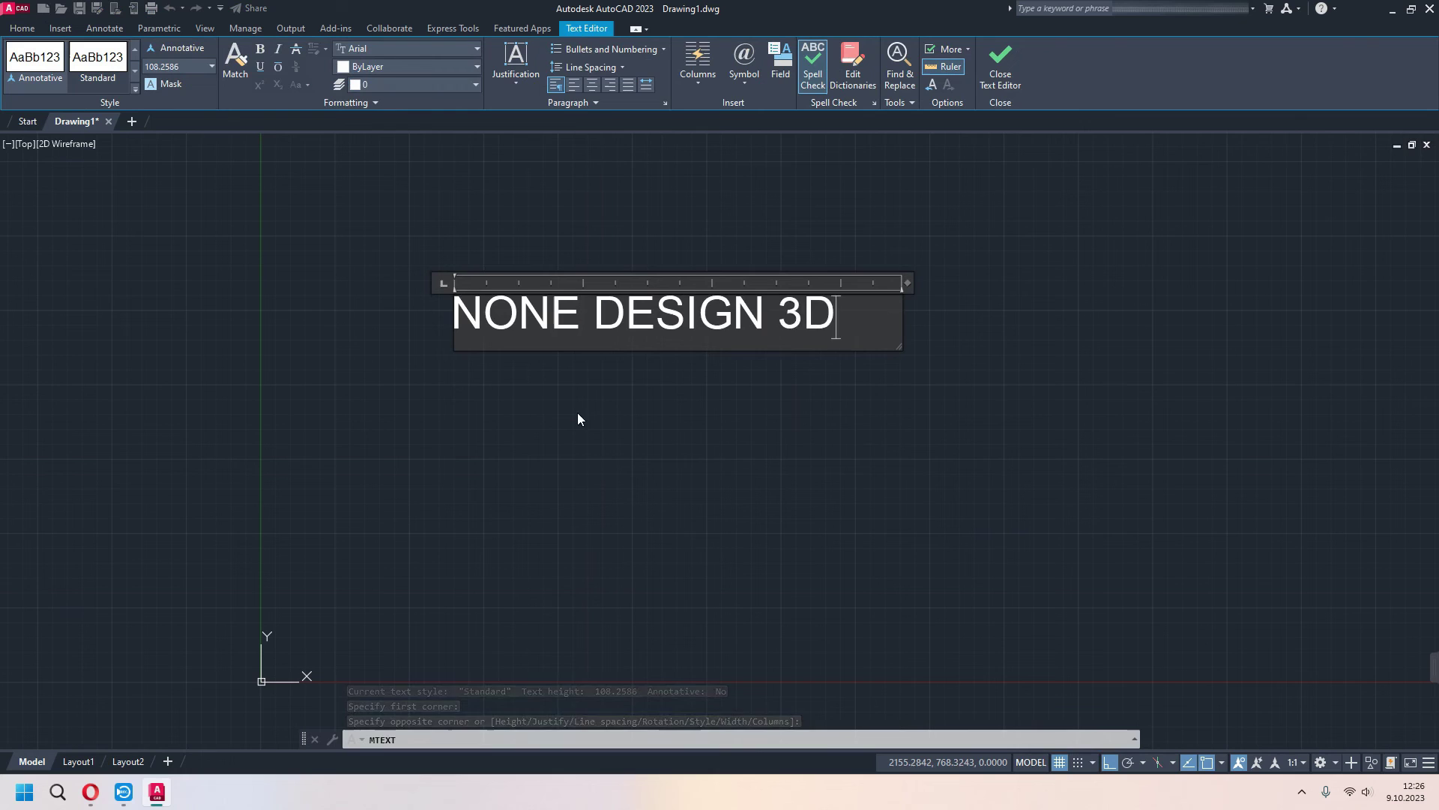
- Colour the NONE DESIGN 3D text magenta (169,83,160)
drag(835, 318, 447, 322)
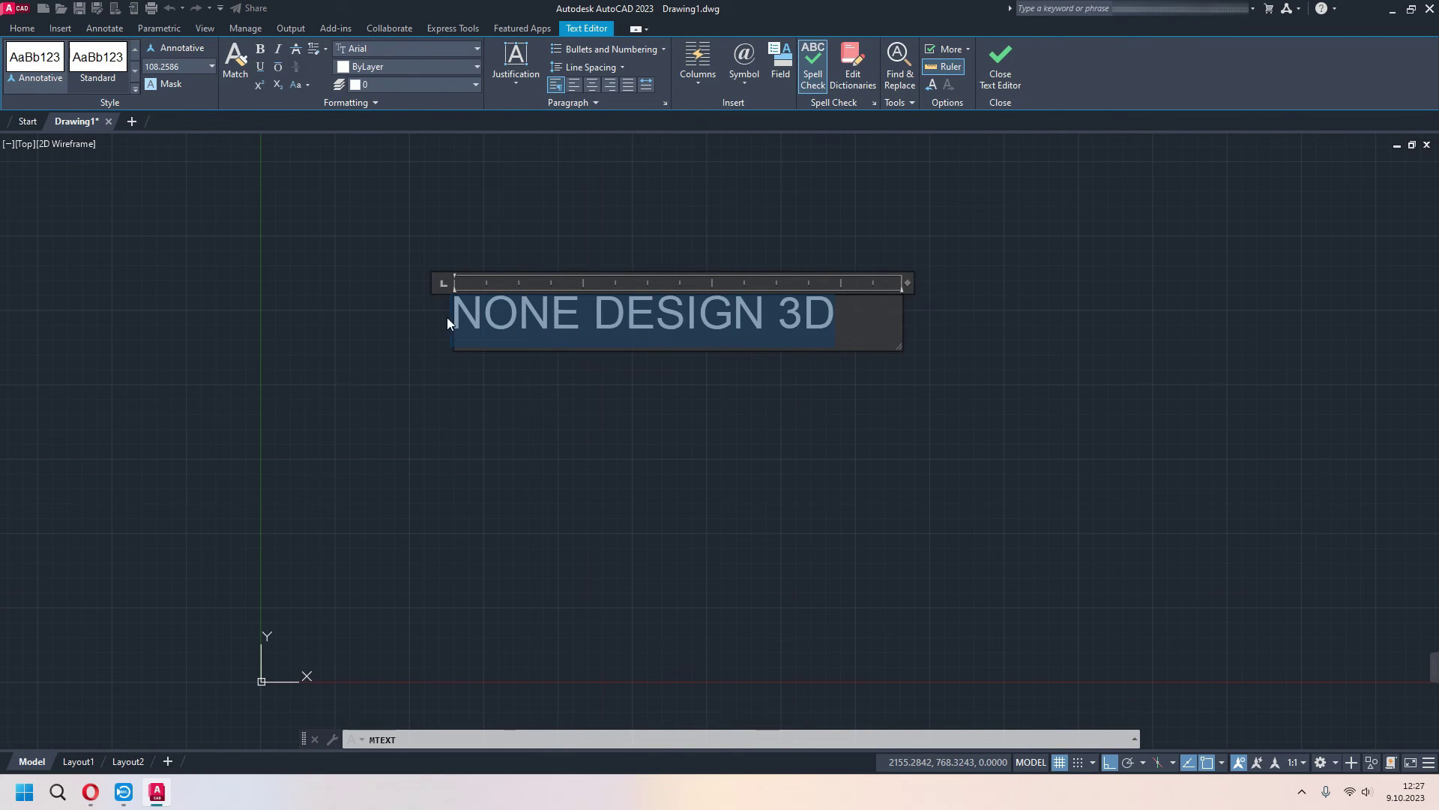
click(477, 71)
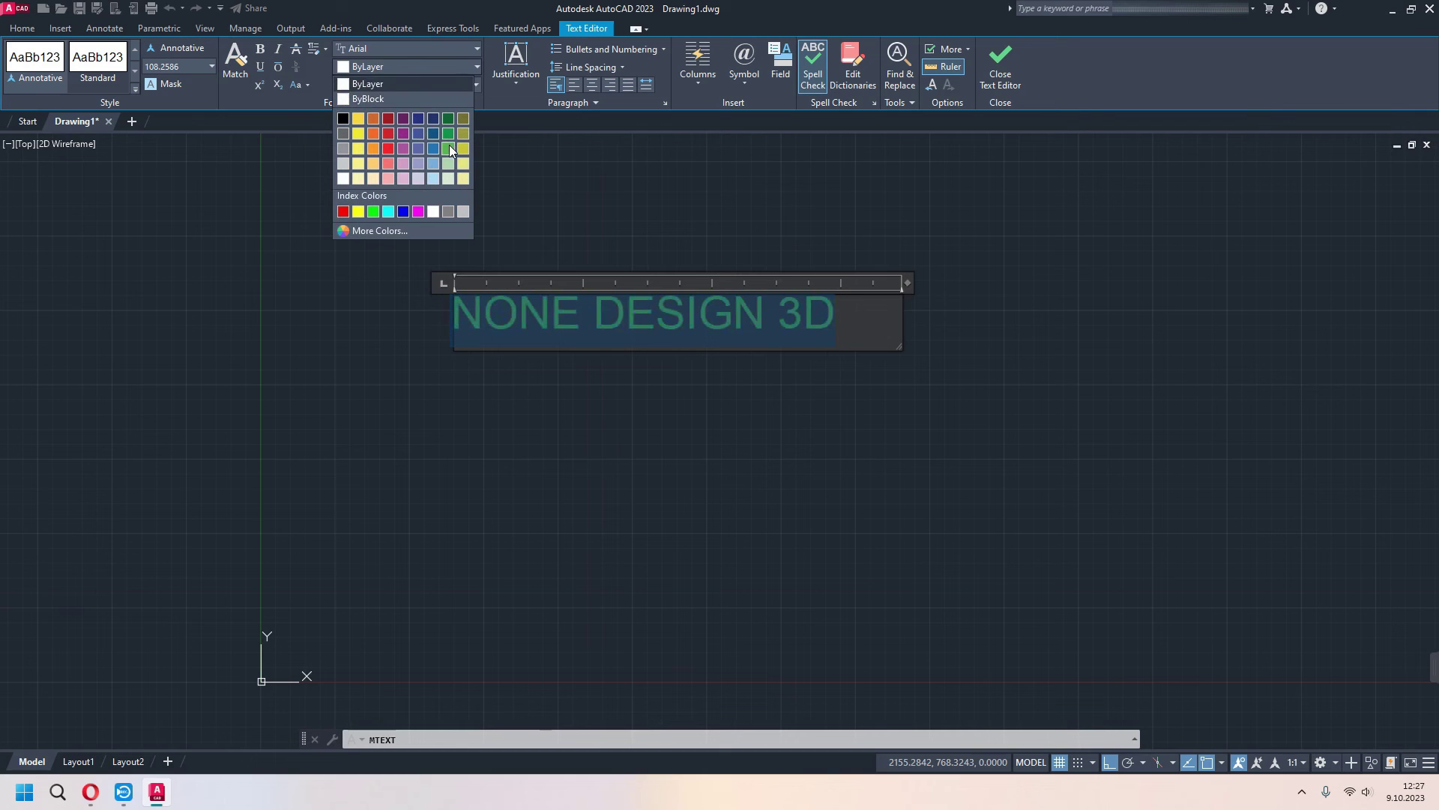
click(403, 148)
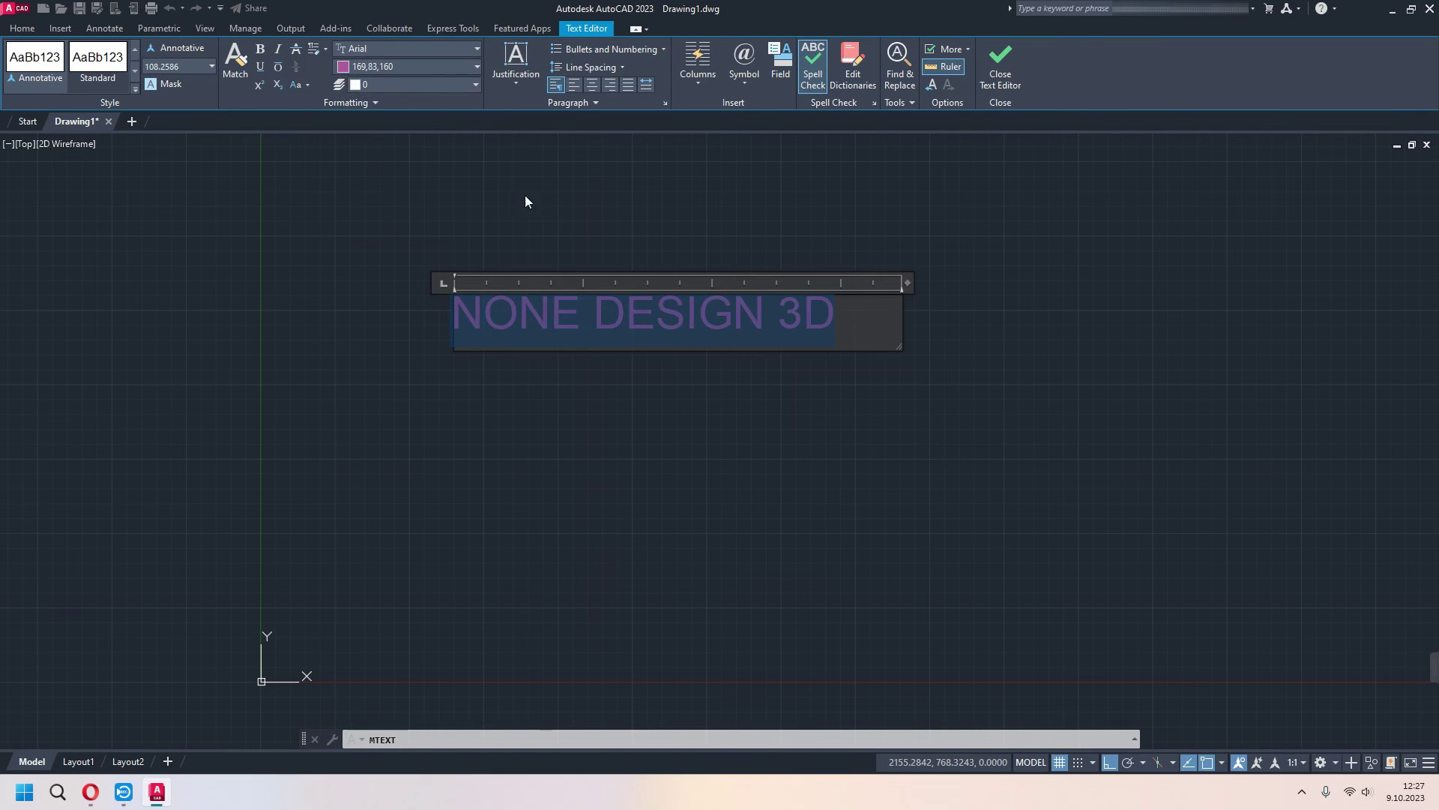
click(479, 88)
click(473, 86)
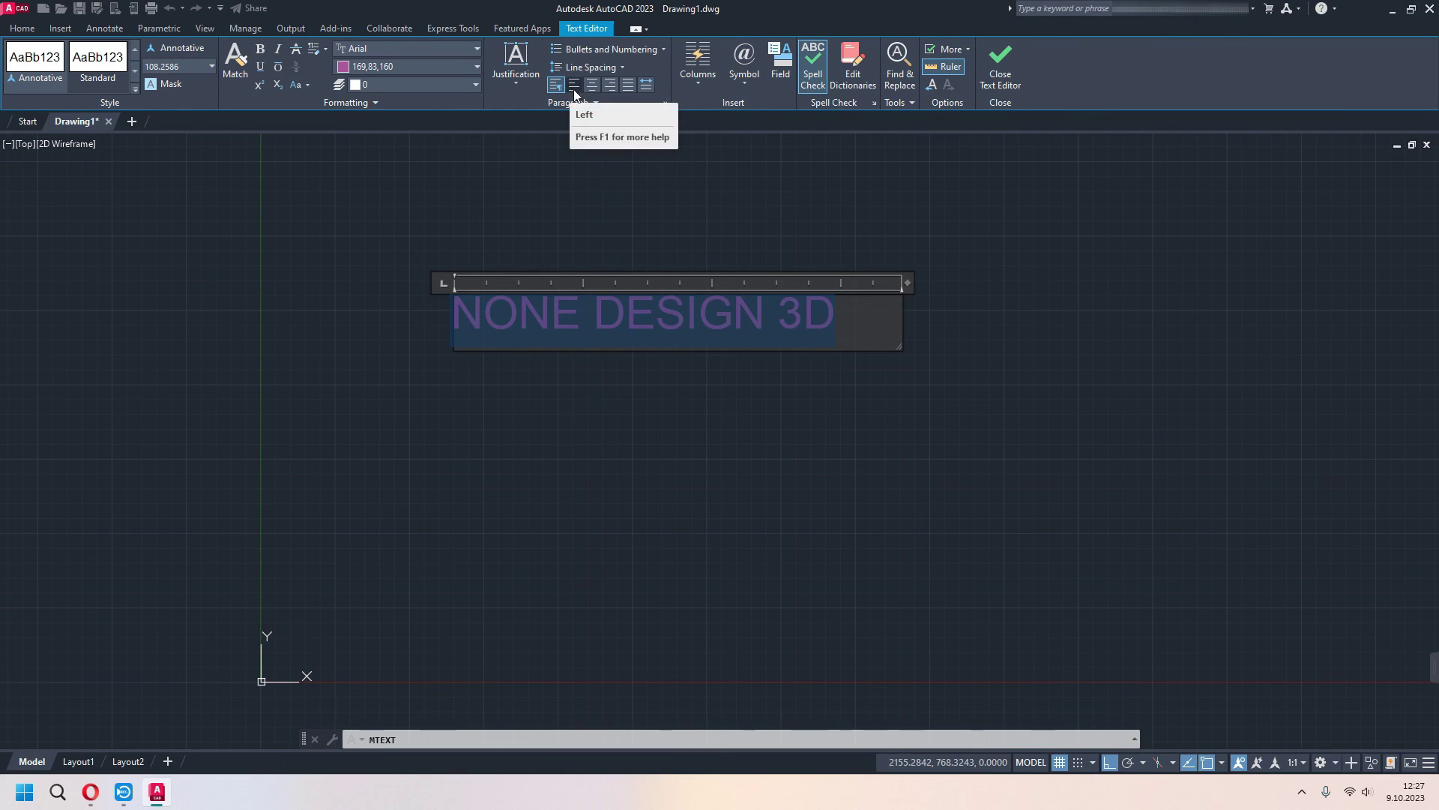
- Add YOUTUBE TUTORIAL as a second line and widen the box to about 1622 units
click(852, 308)
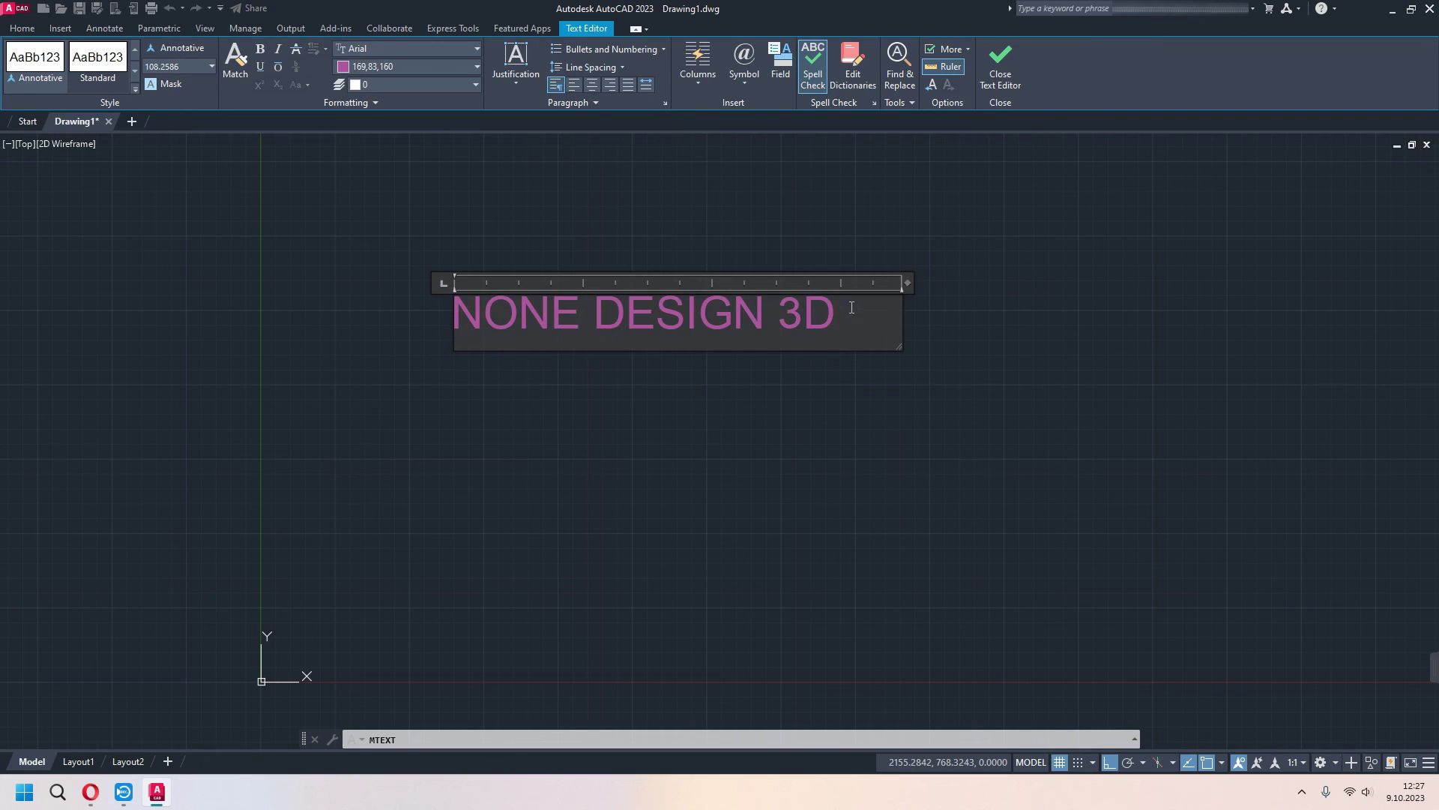
key(Return)
text(YOUTUBE TUTORIAL)
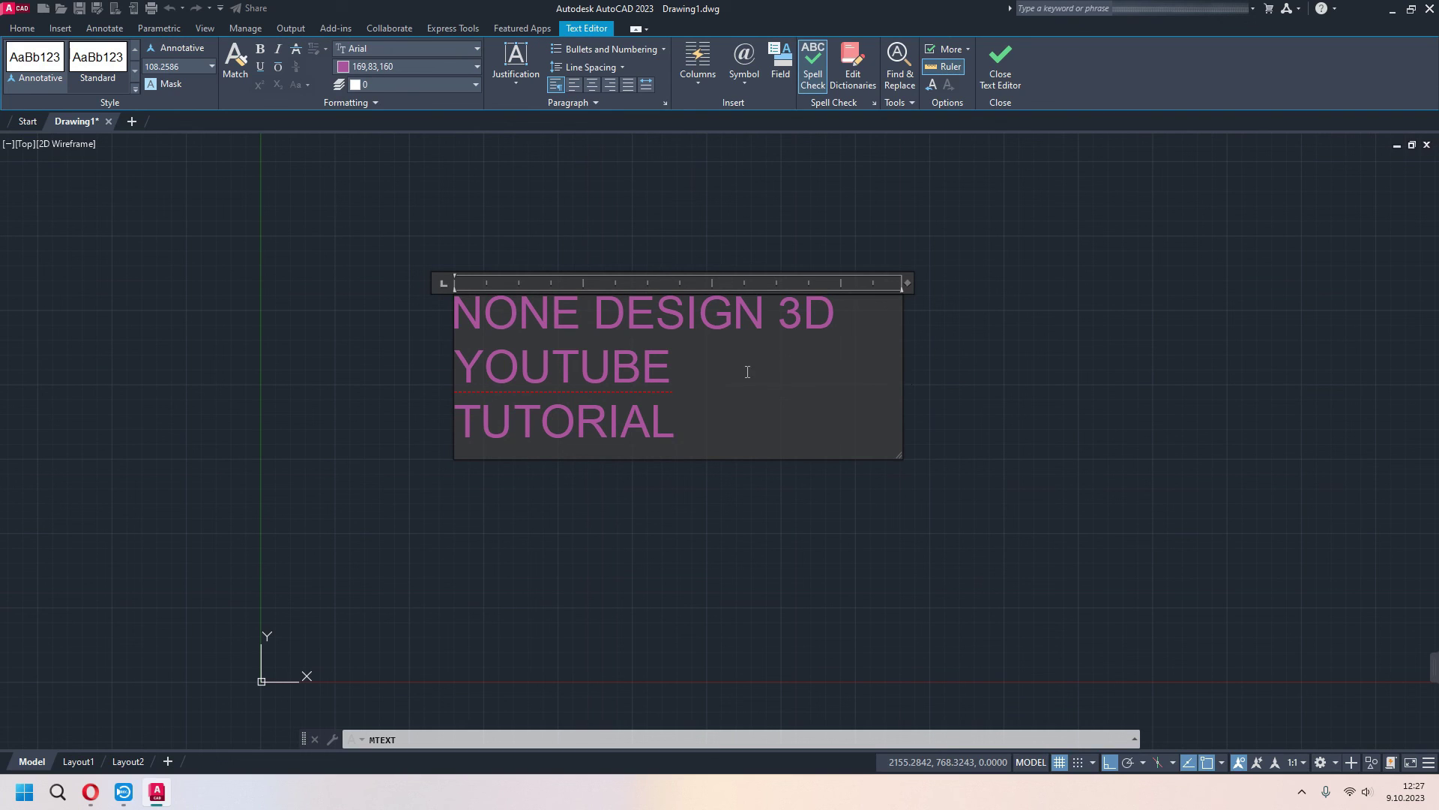
drag(895, 456, 932, 443)
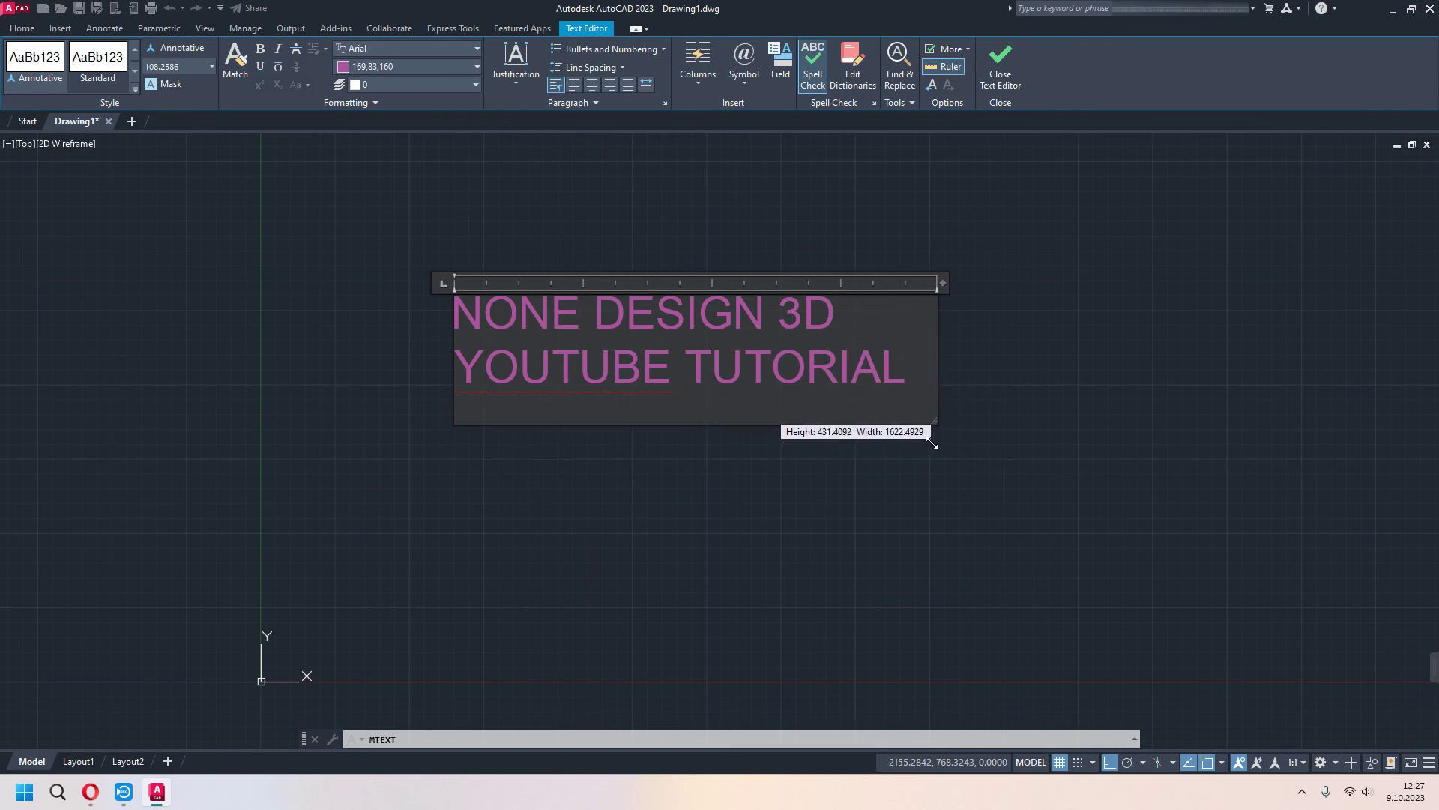
drag(933, 443, 942, 433)
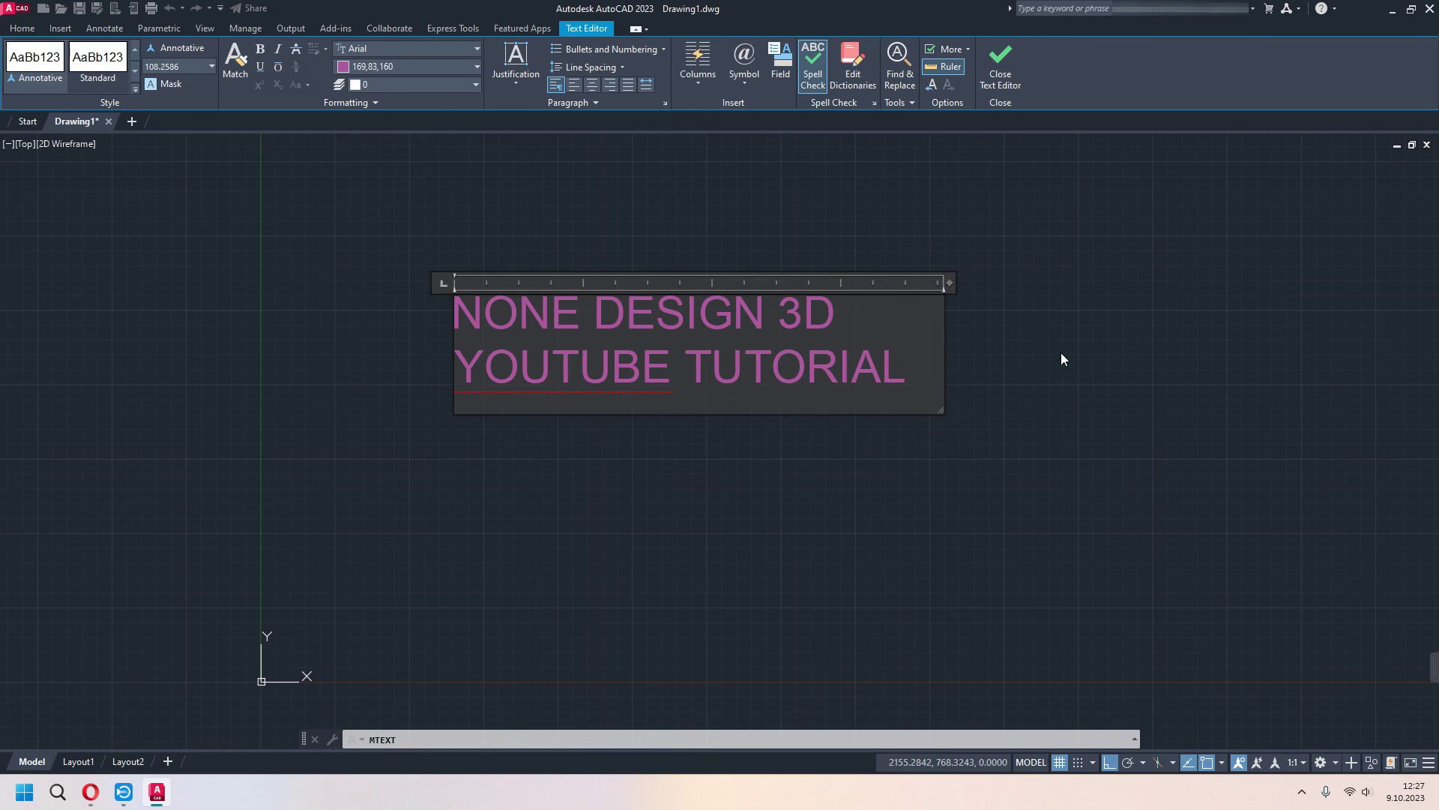
mouse_move(929, 369)
mouse_down()
mouse_move(622, 312)
mouse_move(449, 312)
mouse_up()
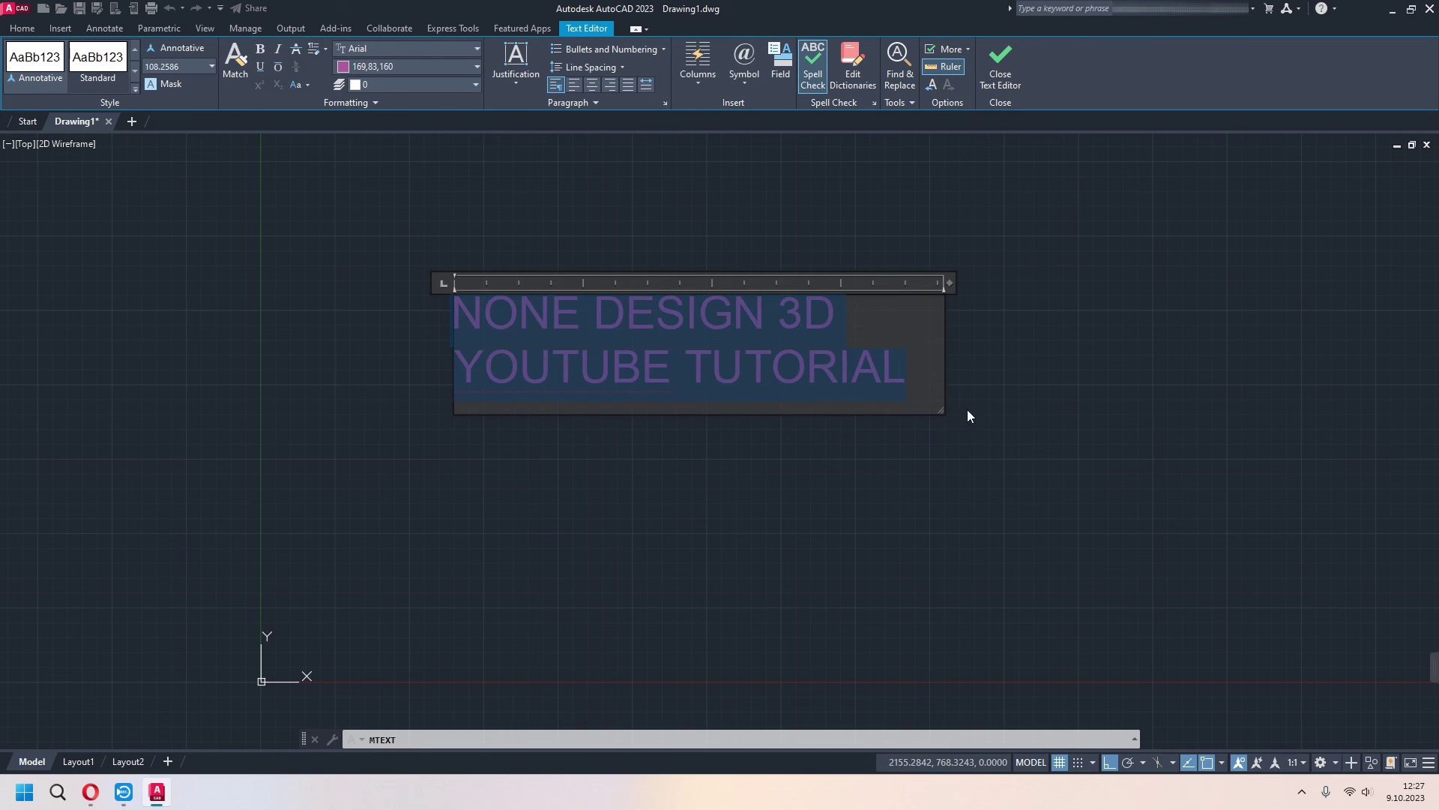
- Enlarge the box, try Center and Right alignment, settle on Left, and close the editor
drag(937, 413, 1210, 507)
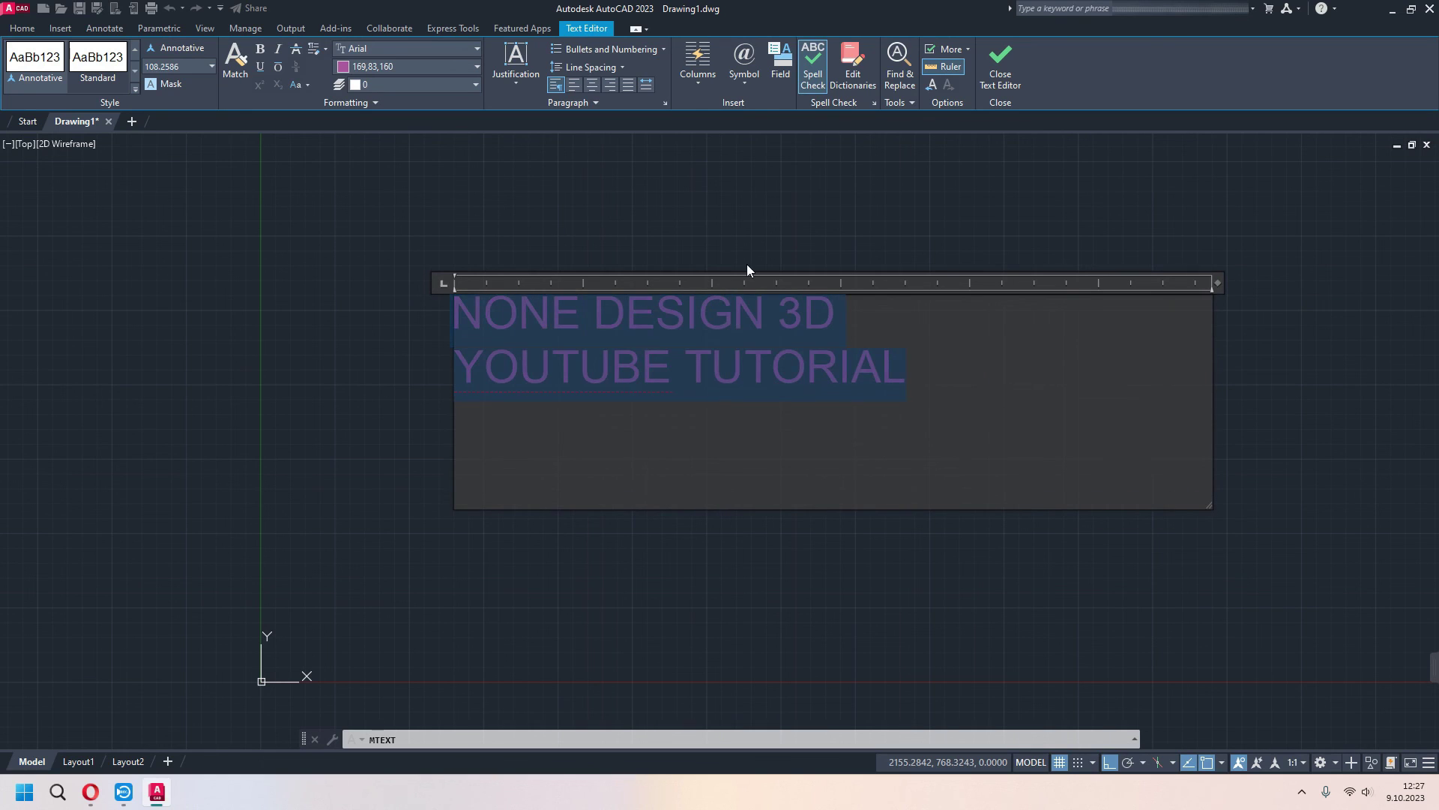
click(574, 87)
click(592, 85)
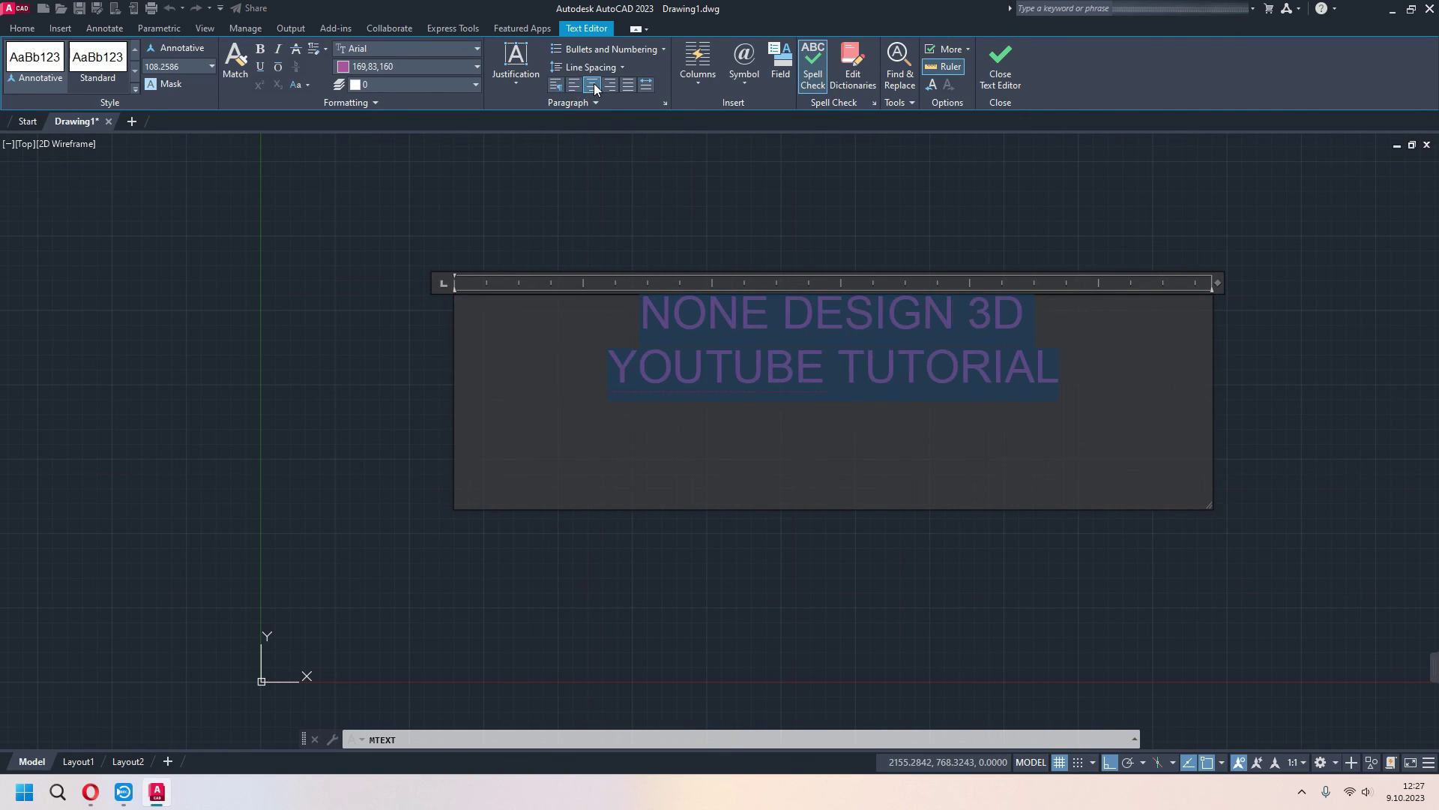
click(610, 85)
click(555, 85)
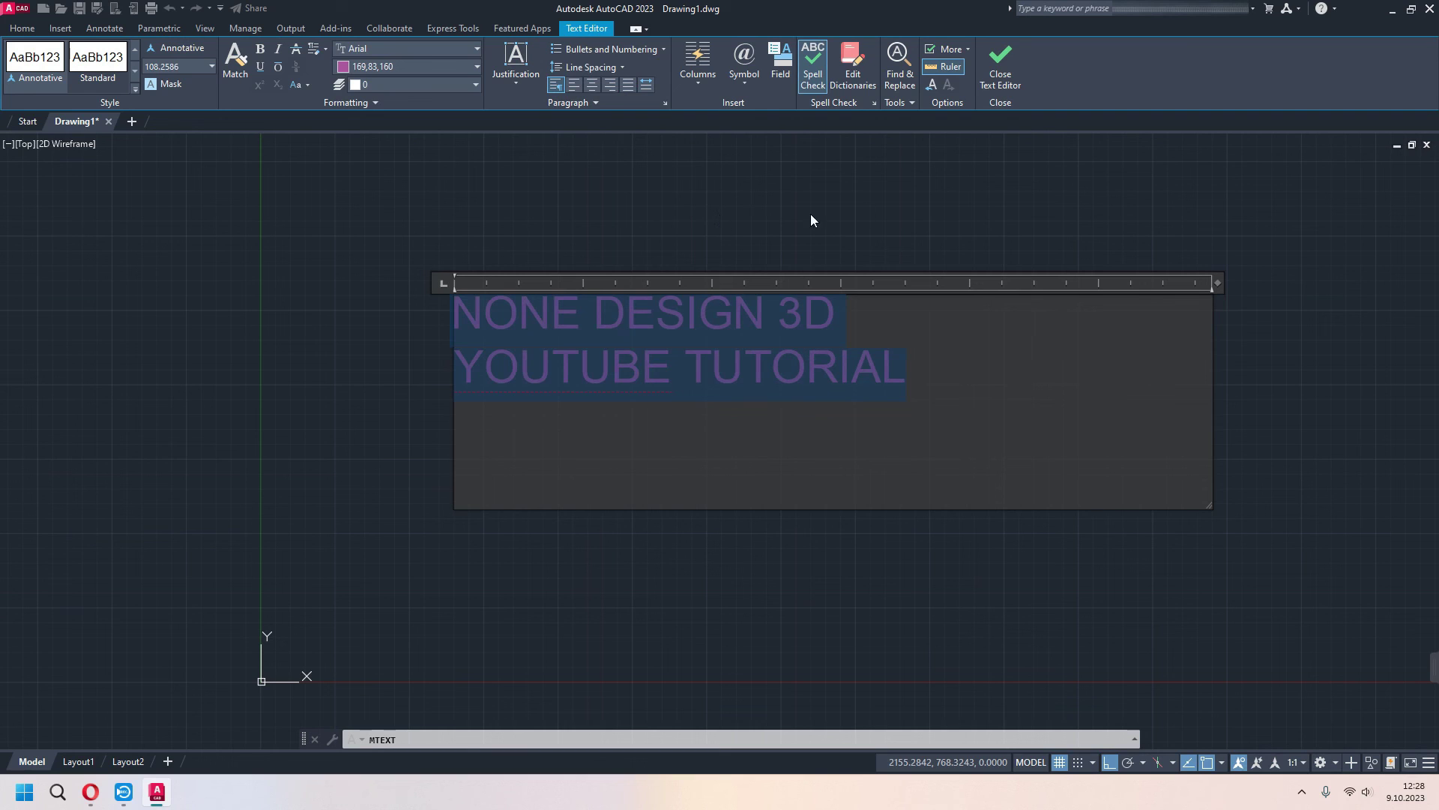
click(998, 71)
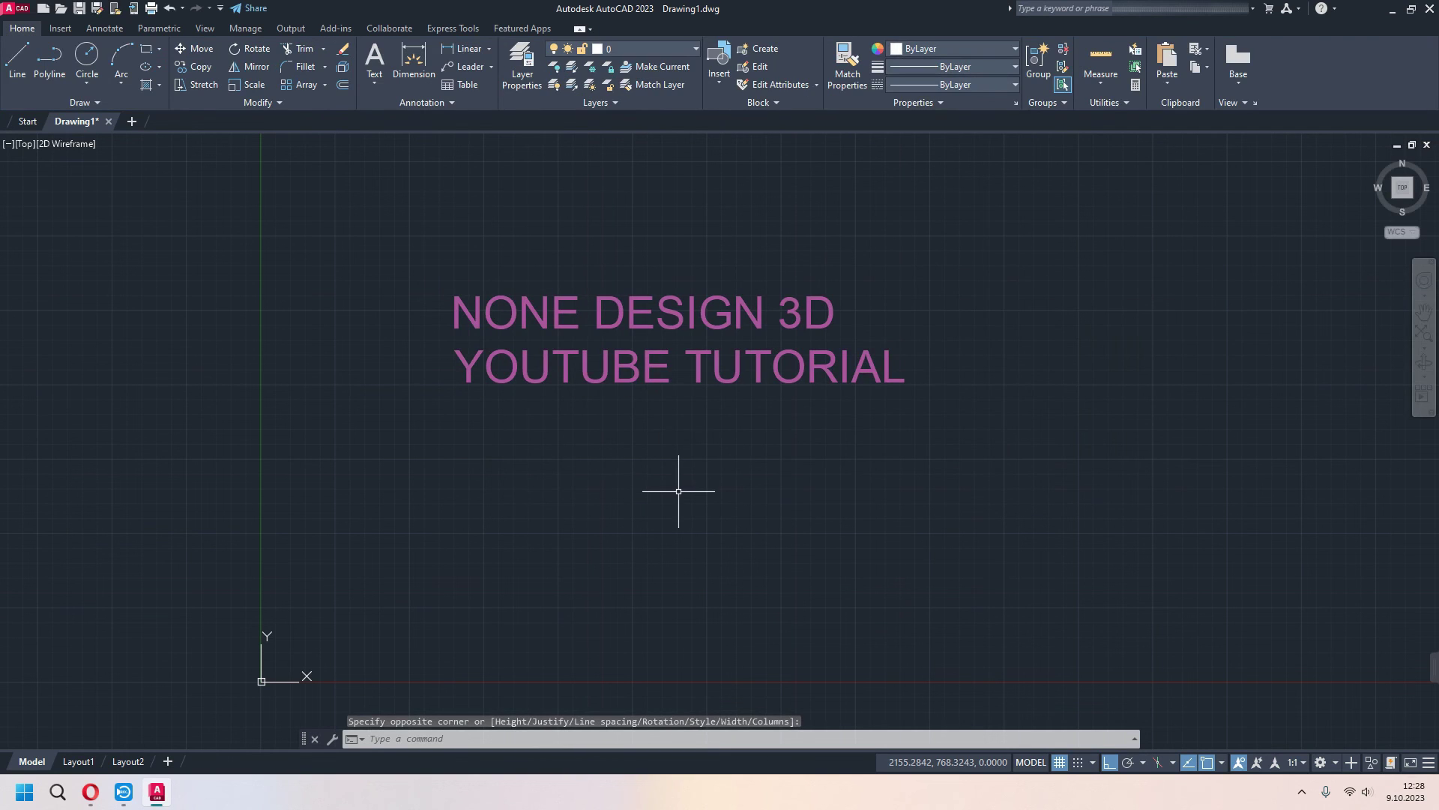